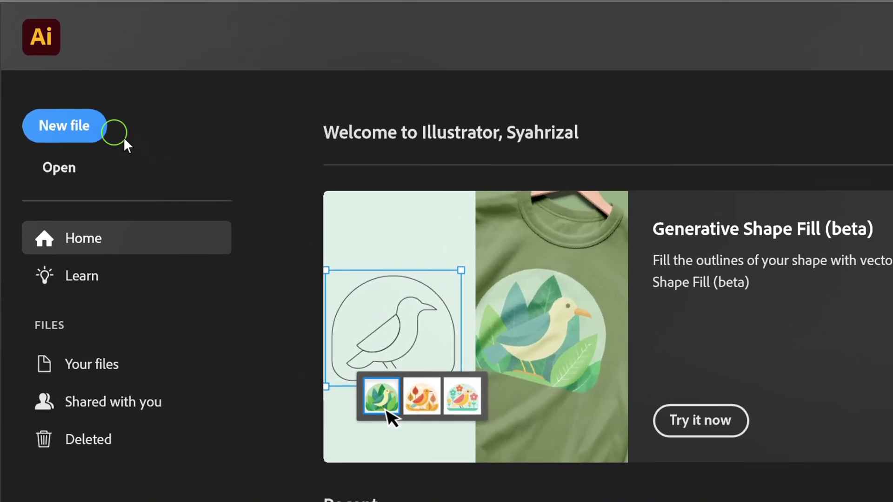
Step: Create a new 1920 × 1080 px document from the Web preset
left_click(75, 122)
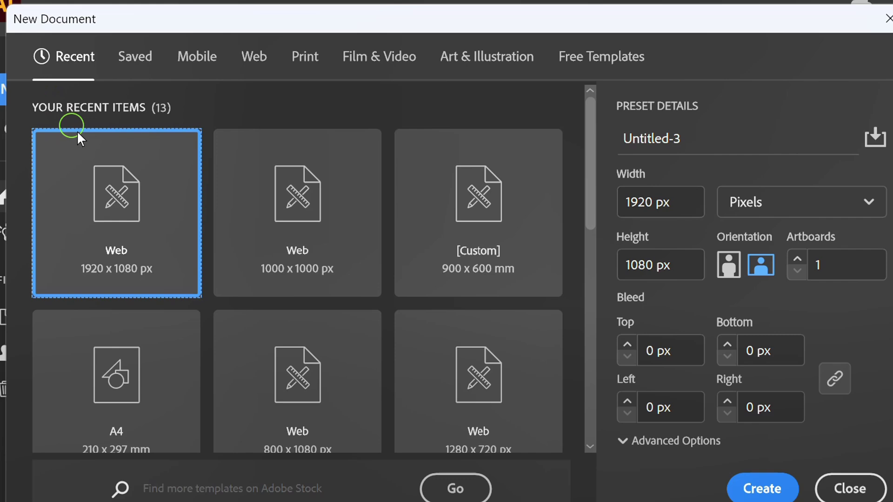
left_click(108, 198)
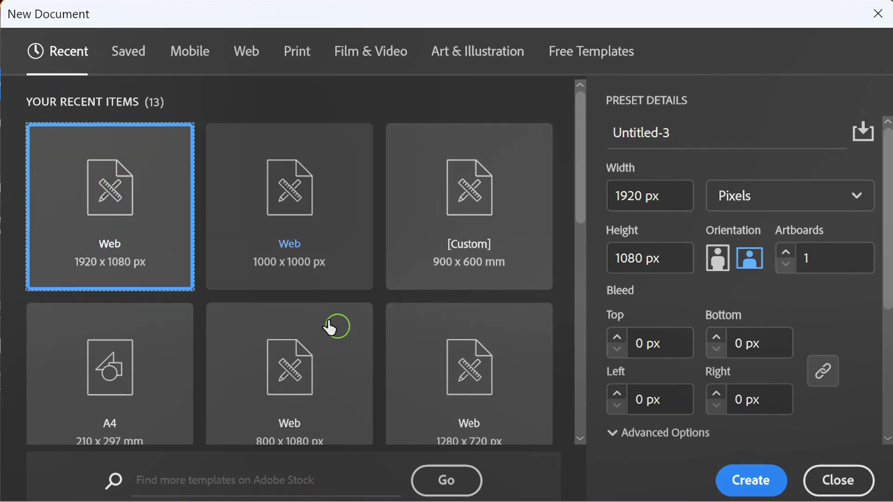
left_click(732, 481)
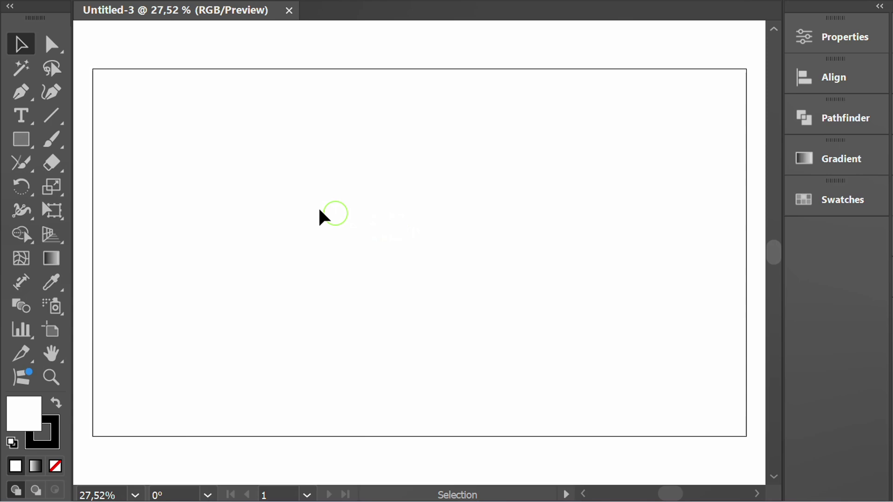
Step: Draw a full-height vertical line and centre it horizontally on the artboard
left_click(50, 114)
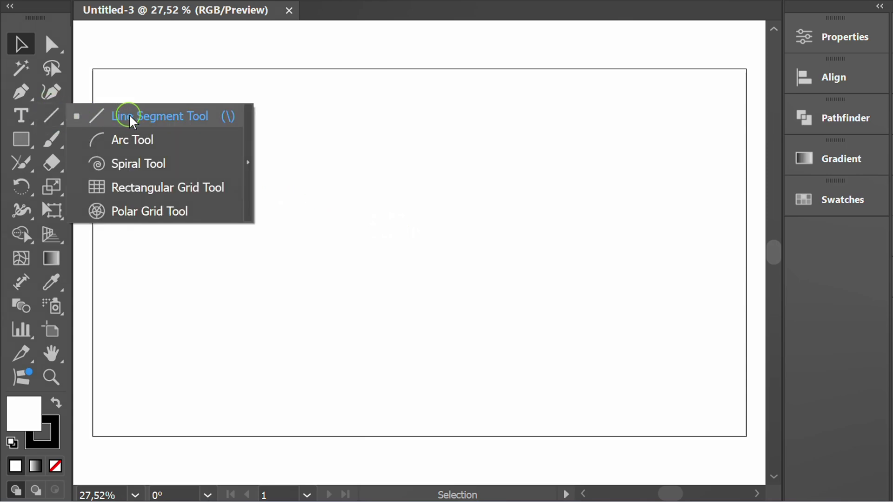
left_click(137, 116)
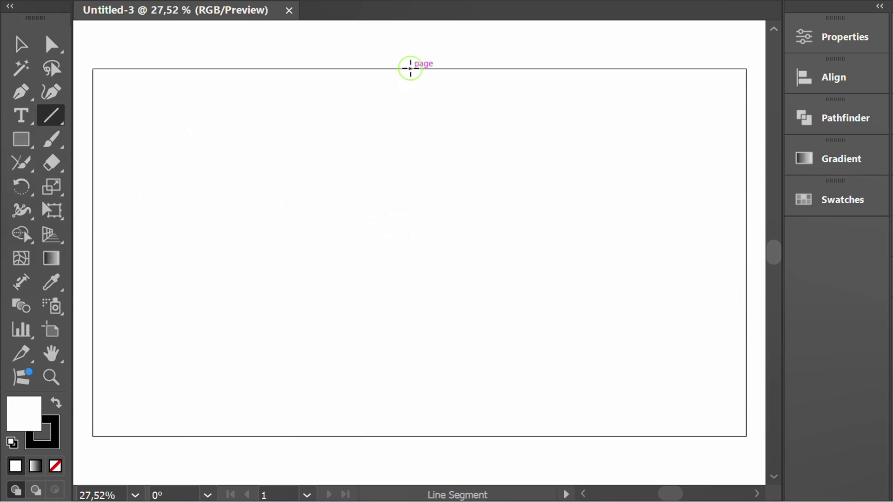
left_click_drag(409, 69, 409, 436)
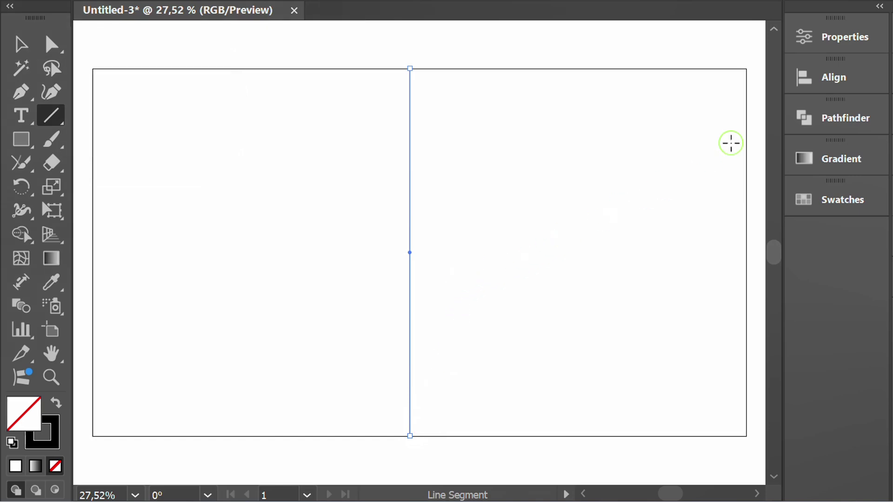
left_click(833, 77)
left_click(599, 111)
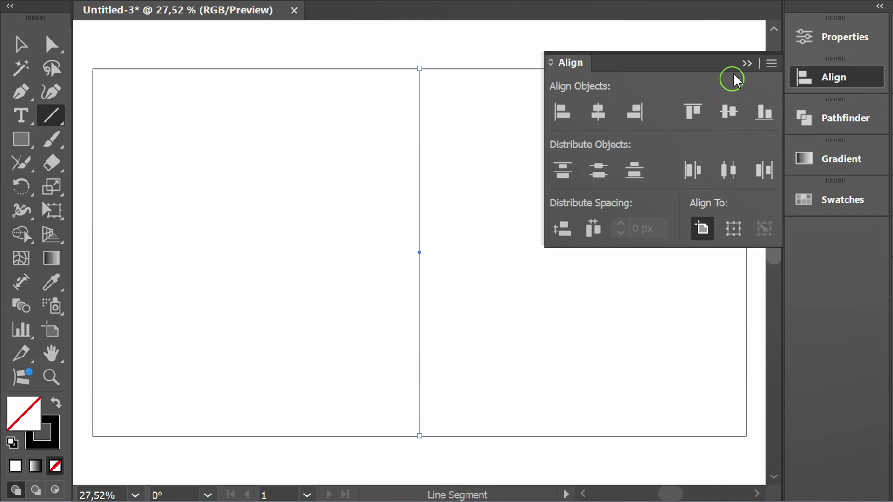
left_click(746, 61)
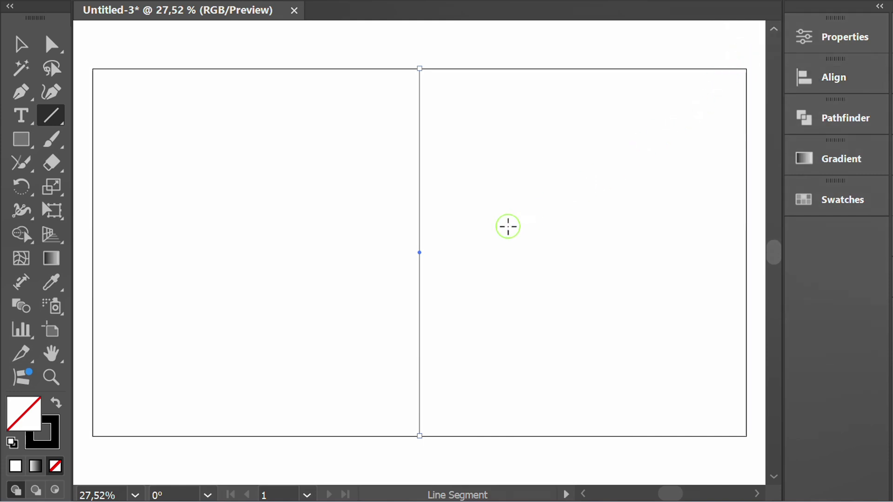
Step: Rotate a 90° copy of the line, then convert both crossing lines into guides
key("r")
left_click_drag(448, 332, 545, 255)
key("v")
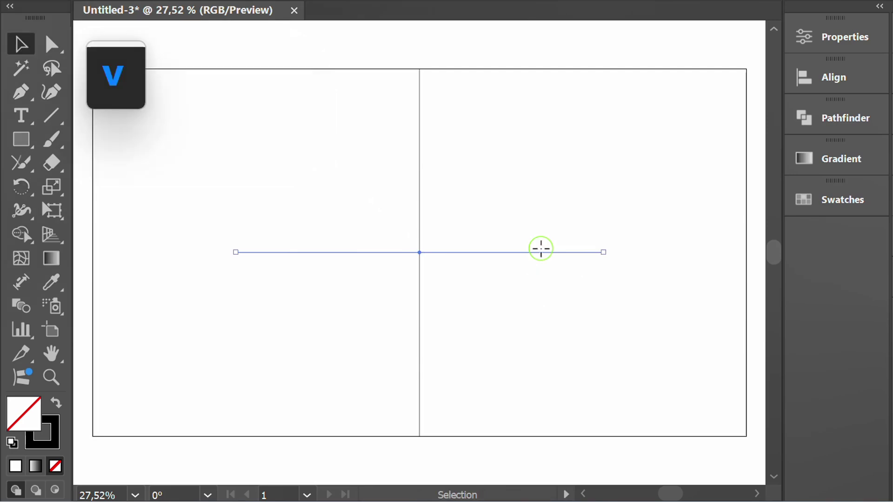
left_click_drag(544, 195, 335, 335)
right_click(331, 145)
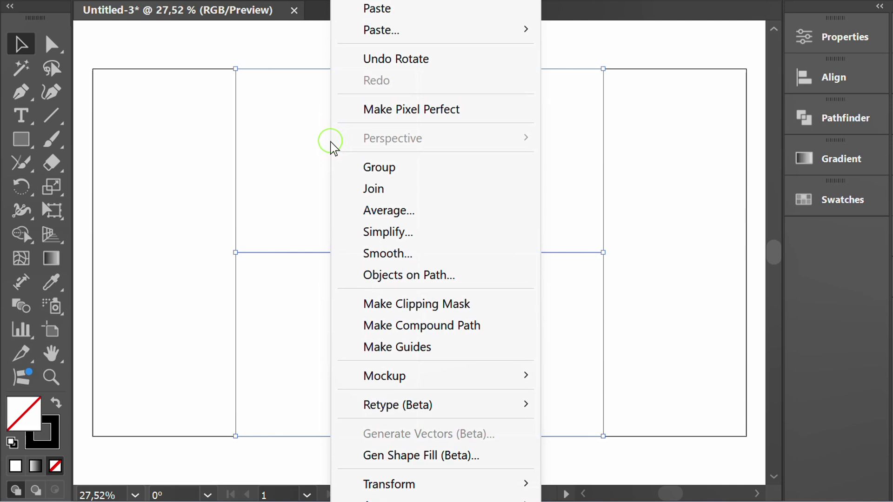
left_click(448, 350)
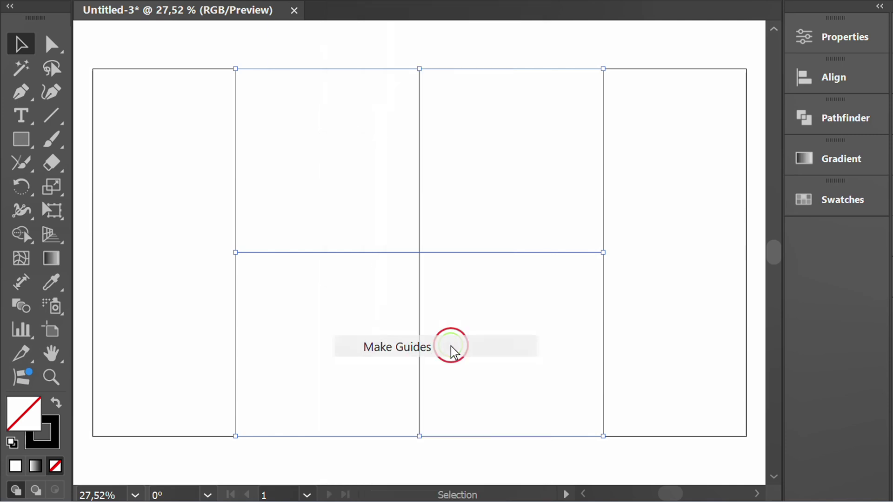
Step: Create a 50 × 230 px rectangle with the Rectangle tool
left_click_drag(19, 140, 45, 141)
left_click_drag(127, 141, 129, 140)
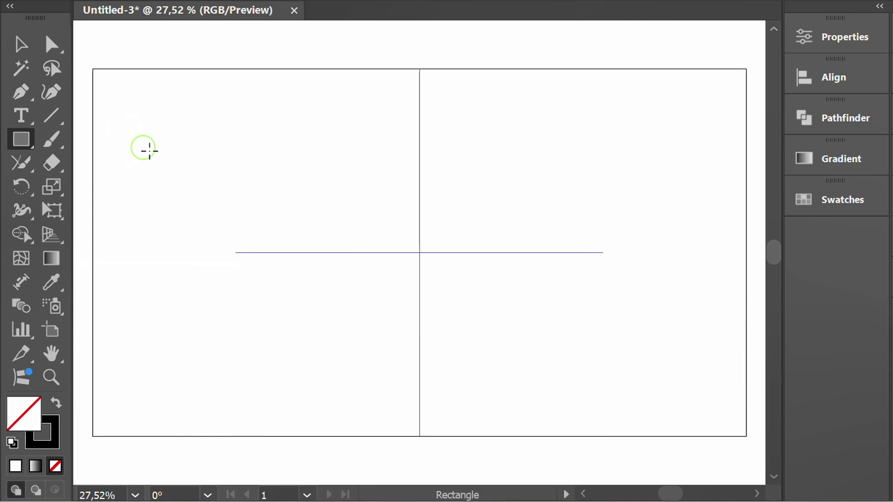
left_click(337, 192)
type("50")
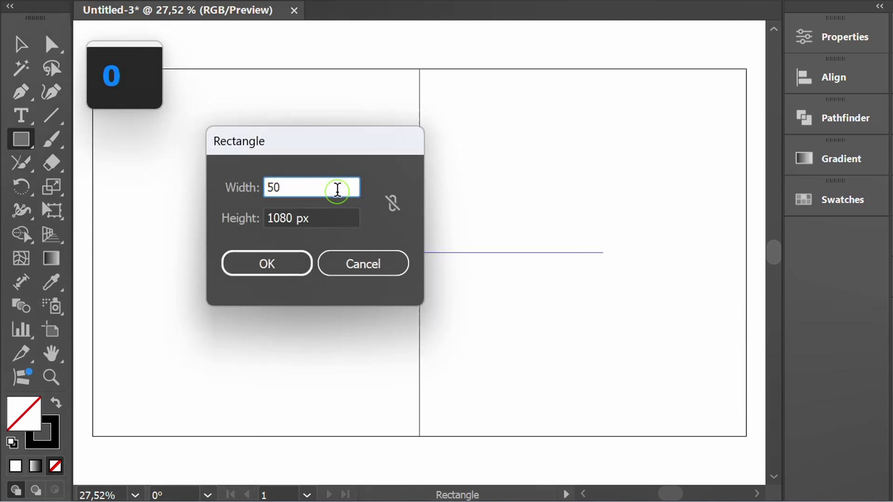
key("Tab")
type("230")
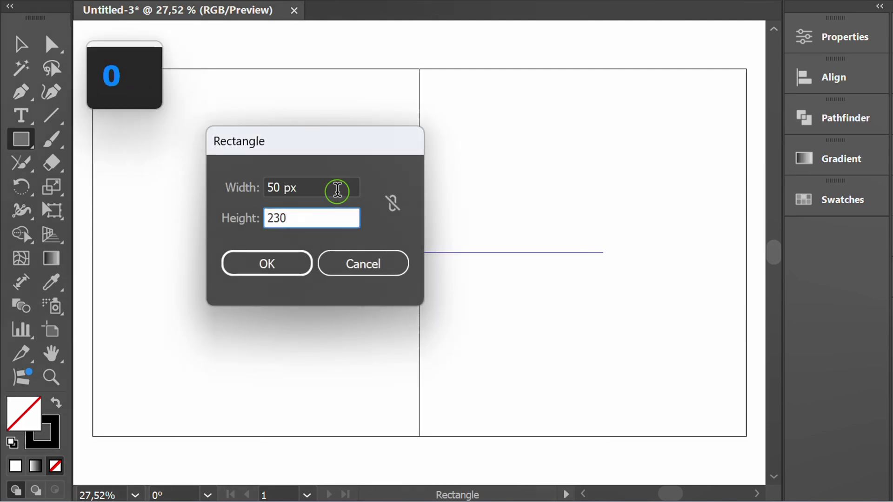
left_click(271, 270)
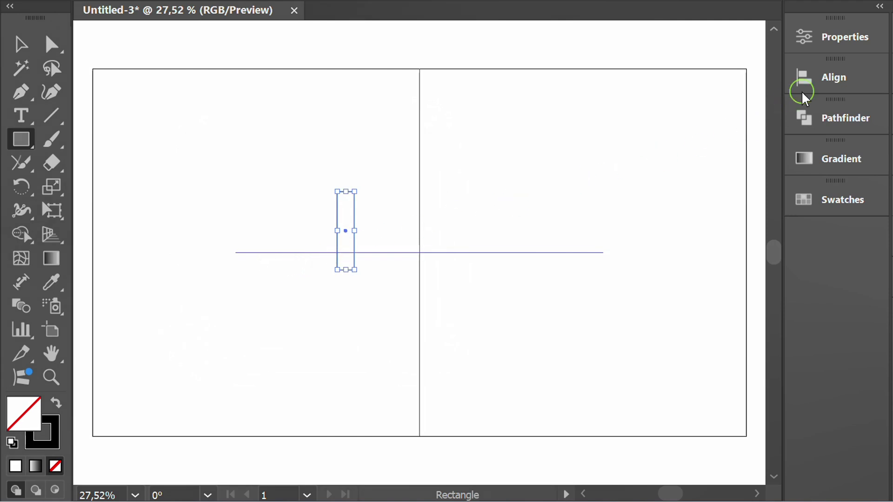
Step: Centre the rectangle horizontally and vertically on the artboard
left_click(805, 76)
left_click(598, 112)
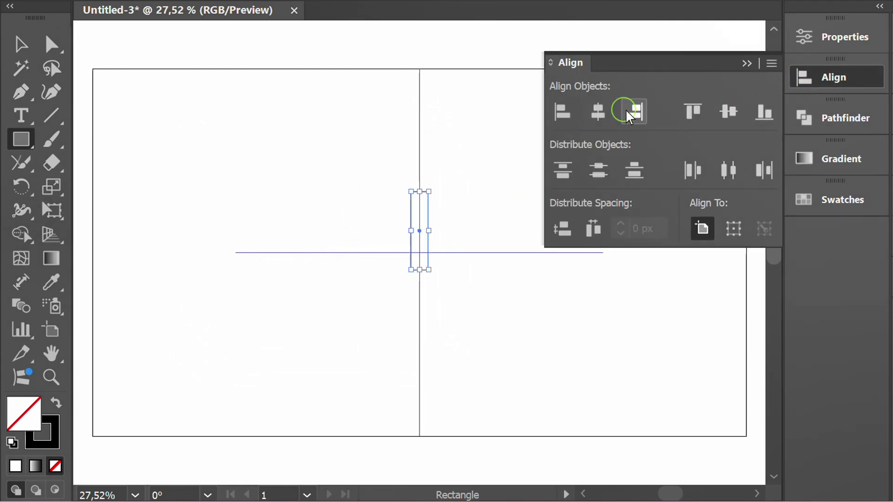
left_click(729, 112)
left_click(747, 64)
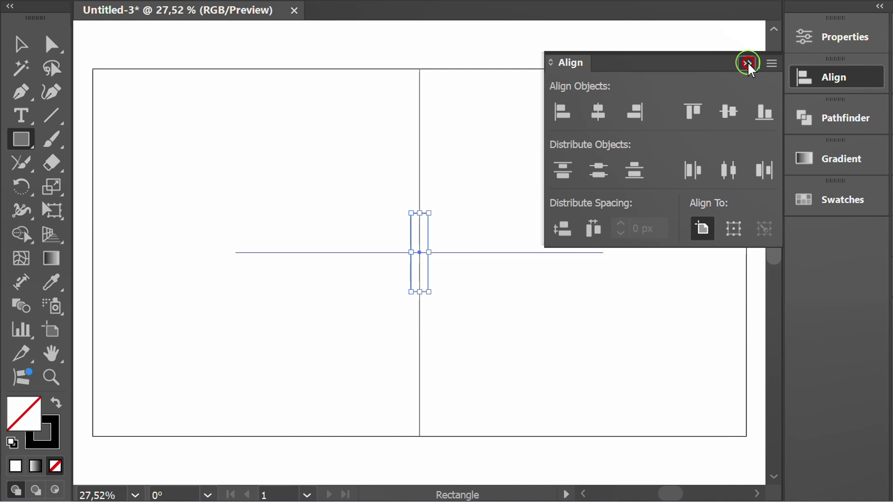
scroll(423, 266, "up", 3)
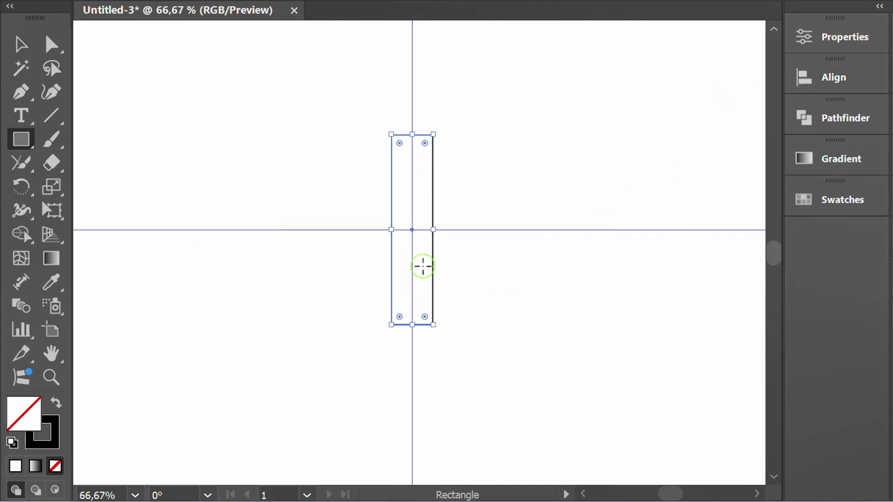
Step: Make three 45° rotated copies of the rectangle and group all four
key("r")
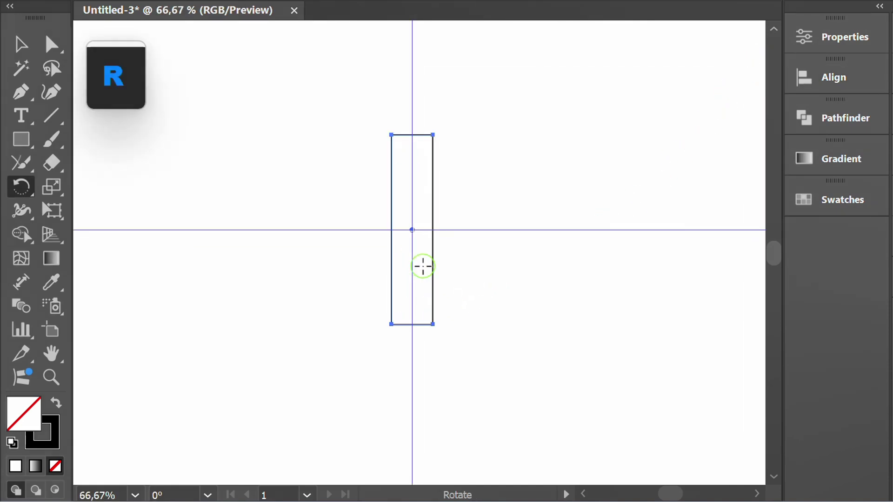
left_click_drag(445, 357, 512, 328)
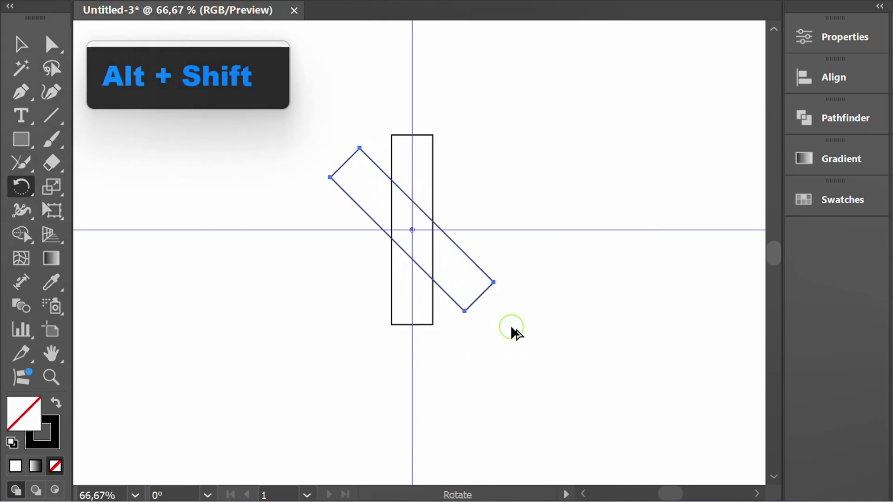
key("ctrl+d")
key("ctrl+d")
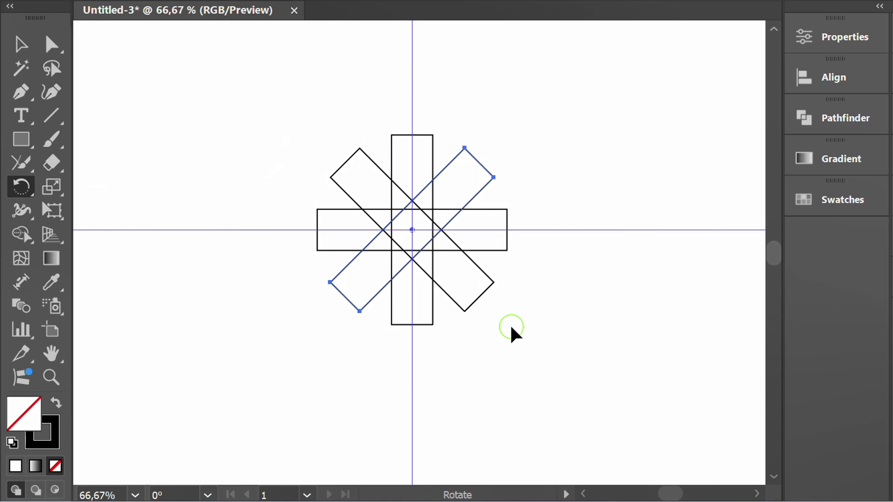
key("v")
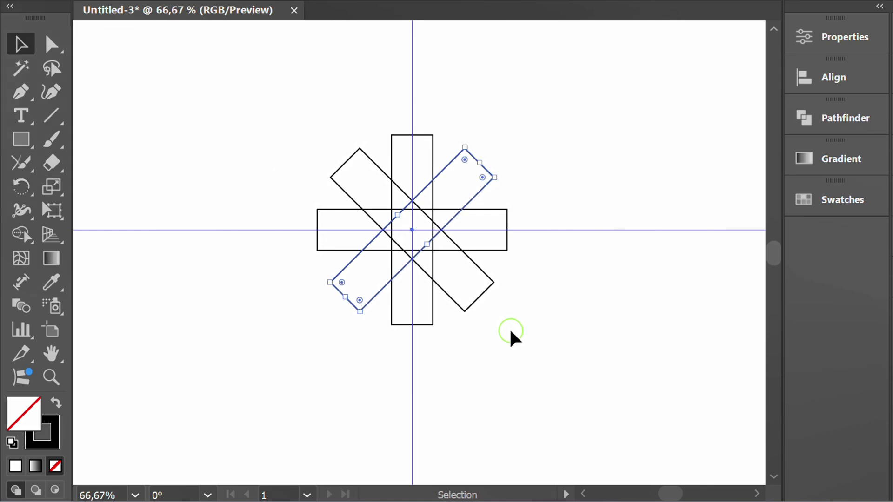
left_click_drag(501, 177, 320, 336)
right_click(262, 163)
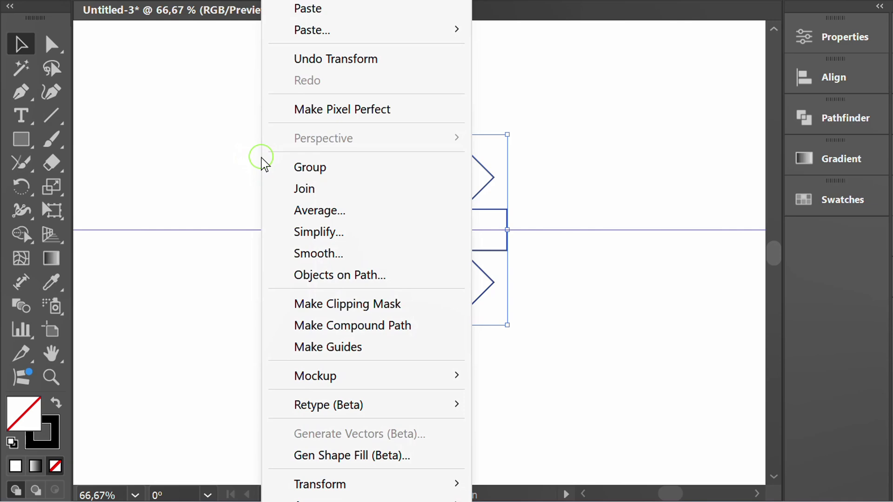
left_click(341, 167)
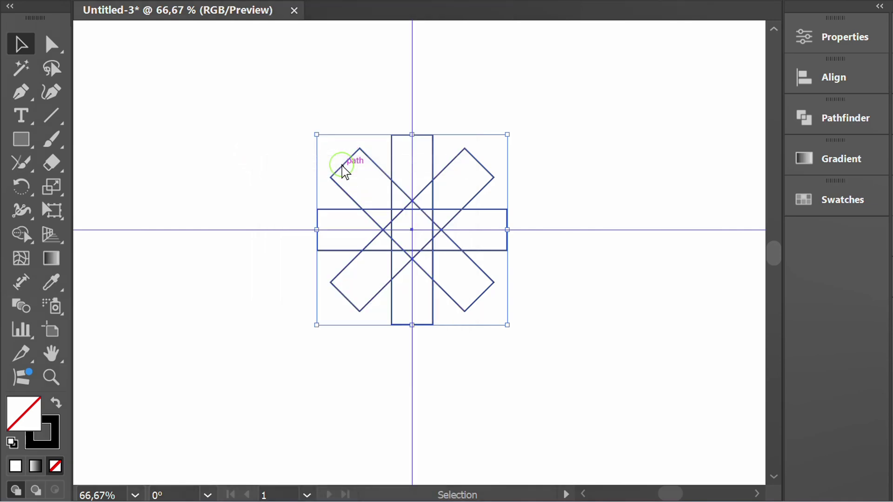
Step: Rotate the rectangle group by 22,5° in Properties
left_click(840, 37)
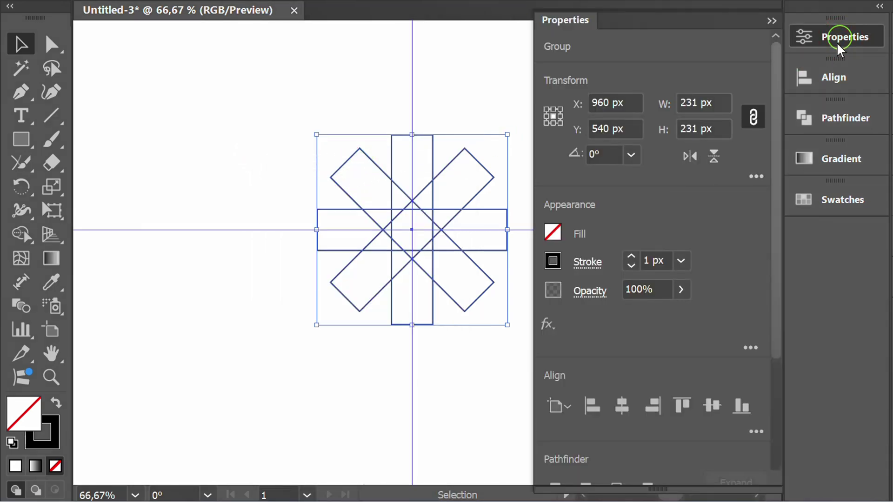
left_click(602, 153)
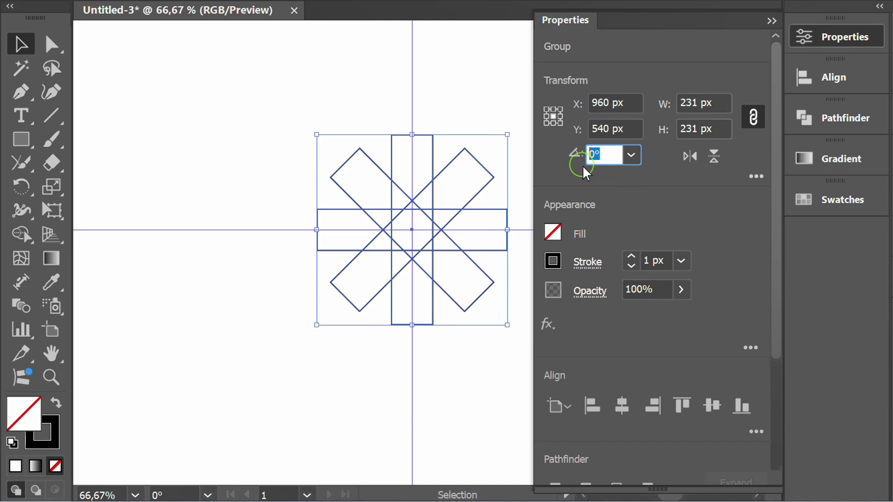
type("22,5")
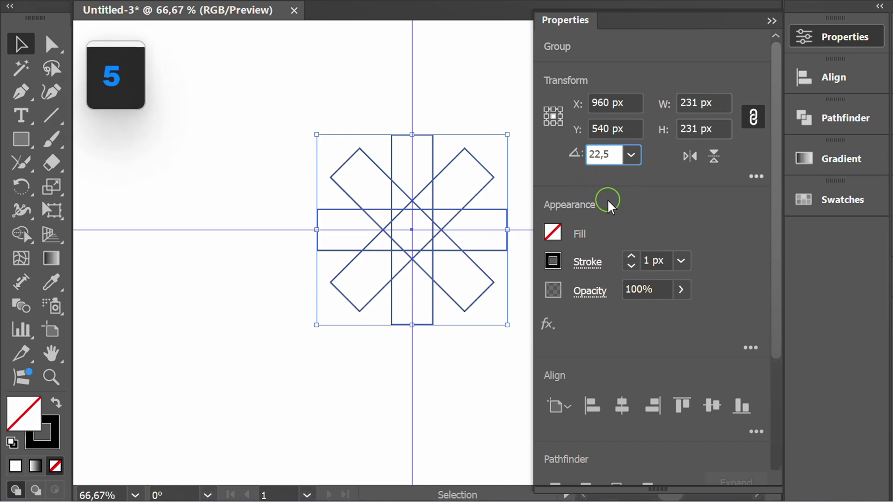
key("Return")
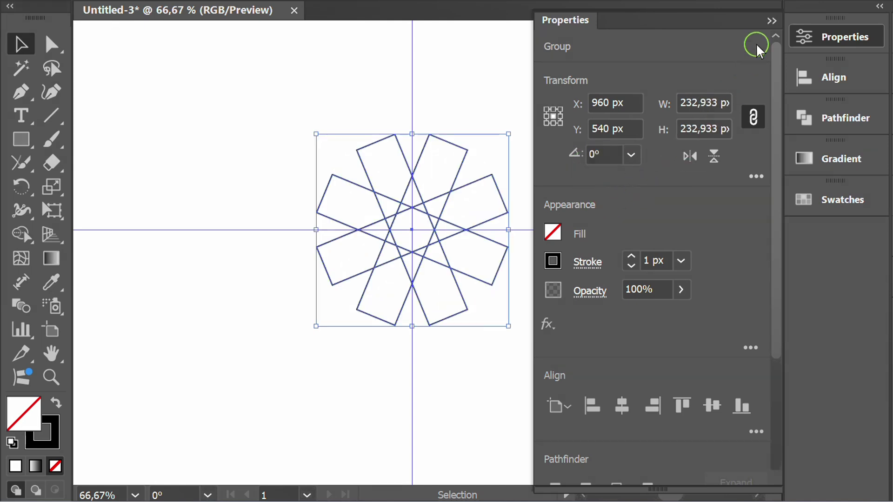
left_click(770, 20)
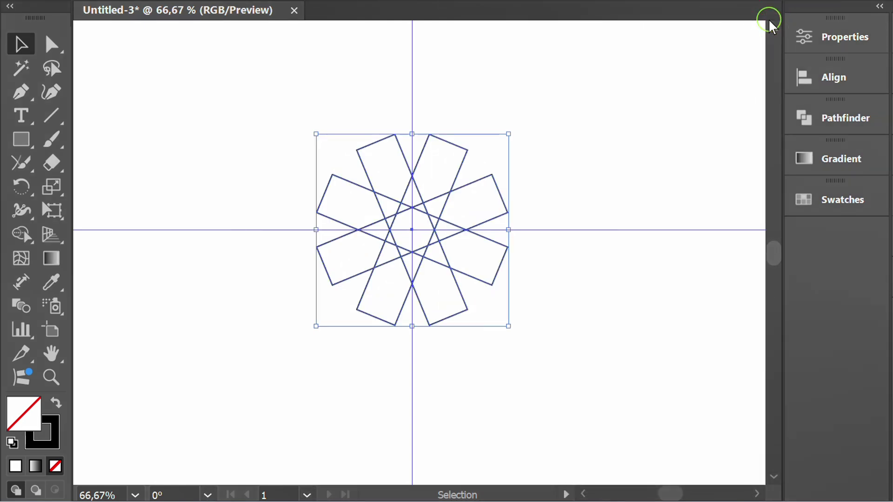
left_click(558, 189)
Step: Create an 8-sided polygon with a 110 px radius
left_click(219, 190)
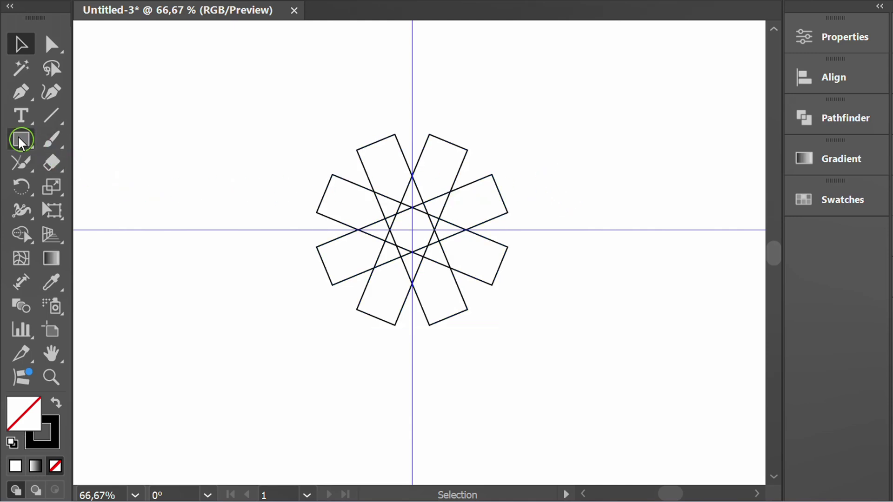
left_click_drag(20, 139, 154, 210)
left_click(238, 148)
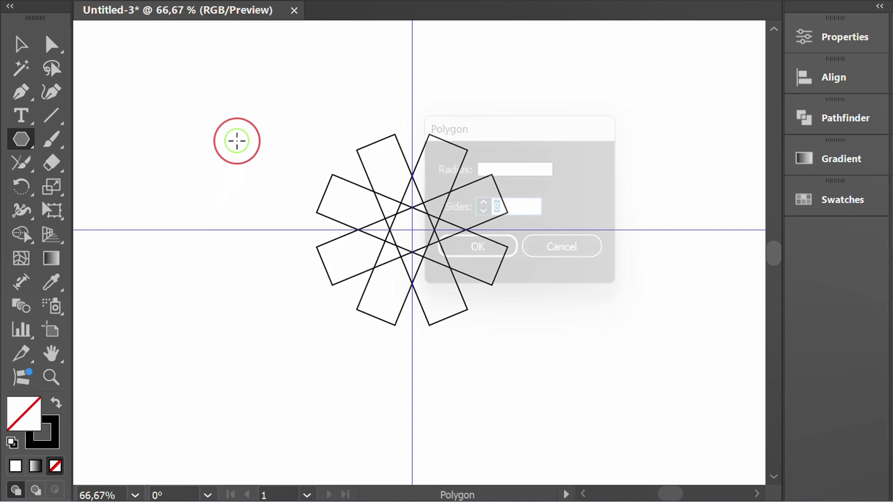
left_click(553, 168)
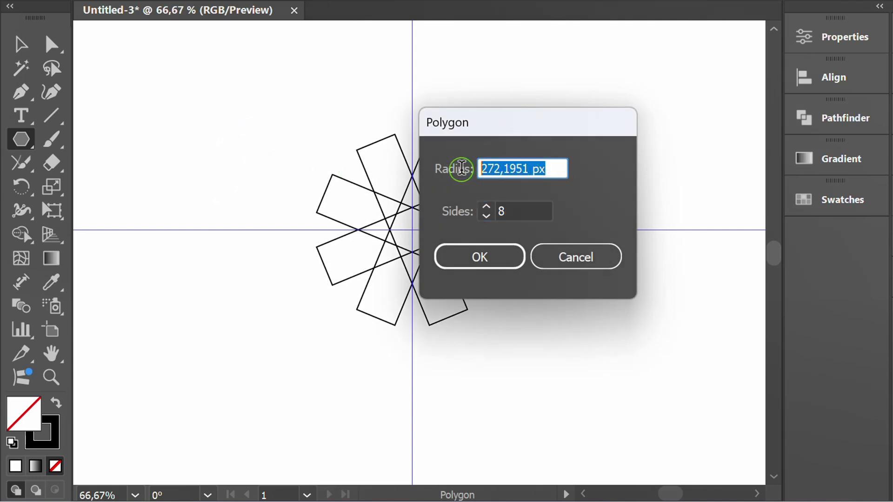
type("110")
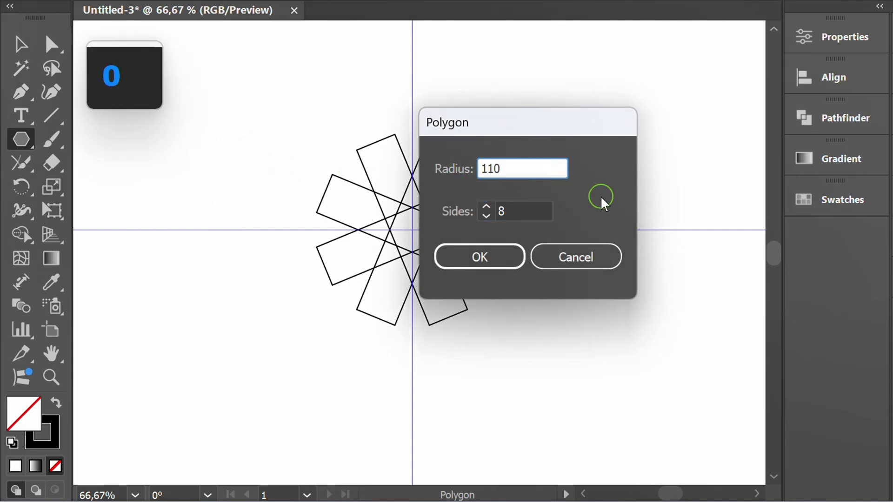
left_click(534, 213)
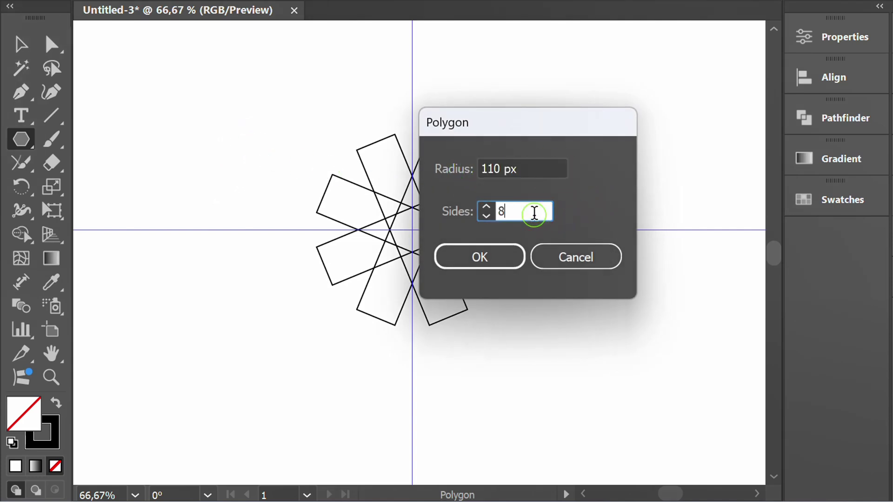
left_click(509, 257)
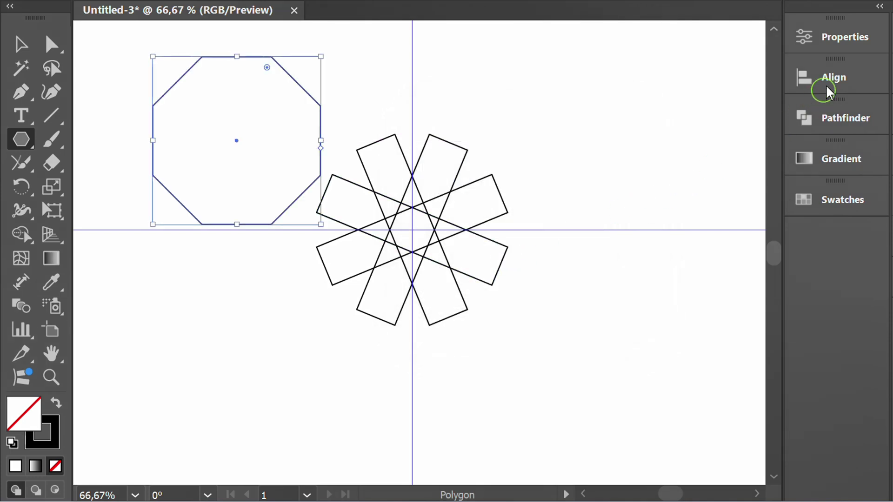
Step: Centre the octagon horizontally and vertically on the artboard
left_click(827, 91)
left_click(599, 113)
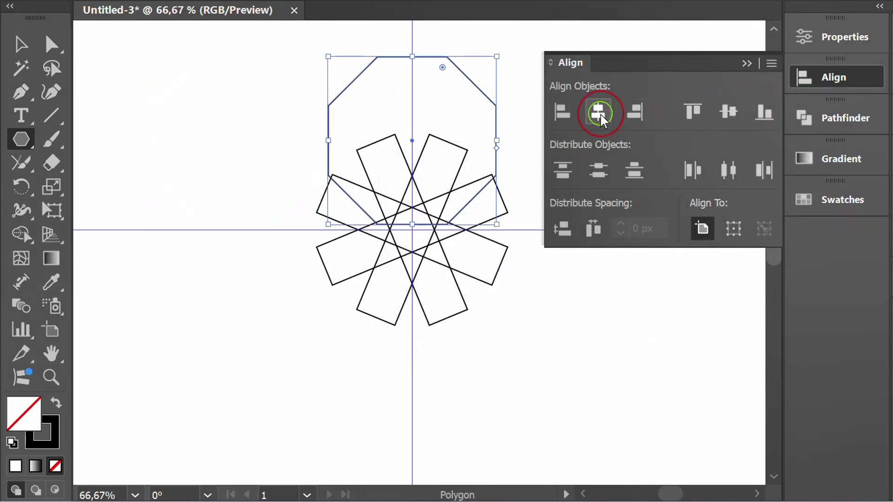
left_click(728, 112)
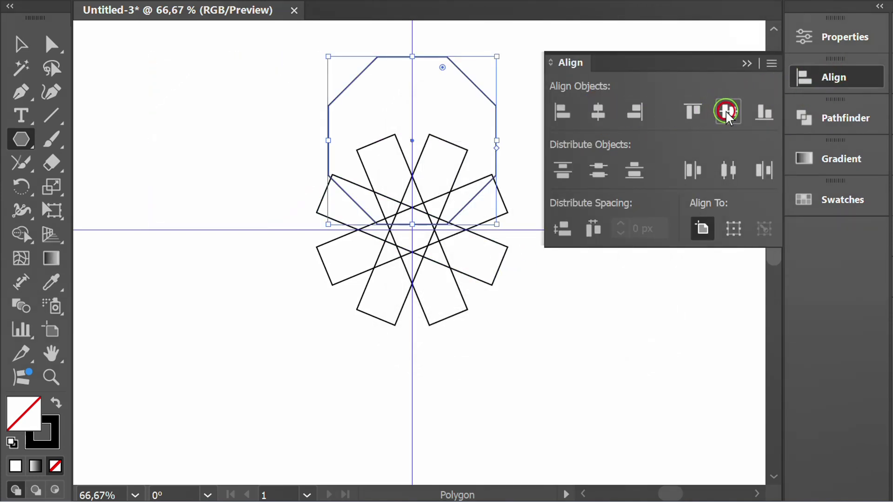
left_click(748, 64)
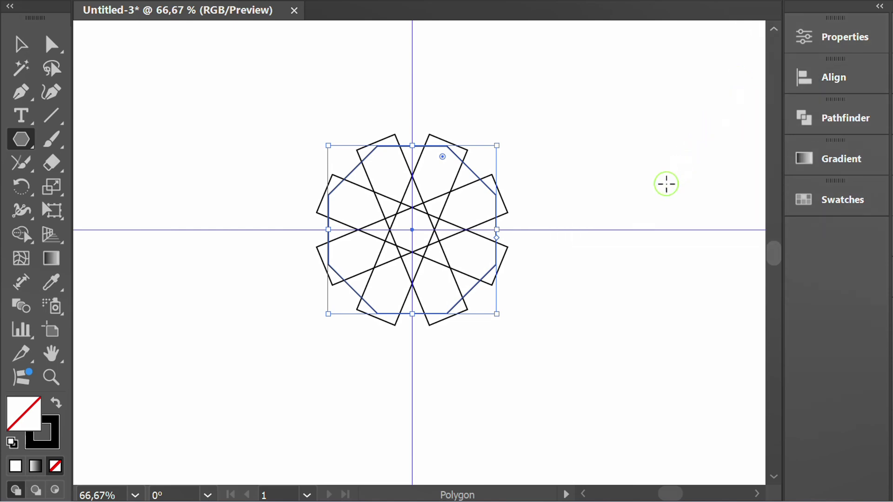
Step: Divide the star and octagon with Pathfinder and ungroup the pieces
key("v")
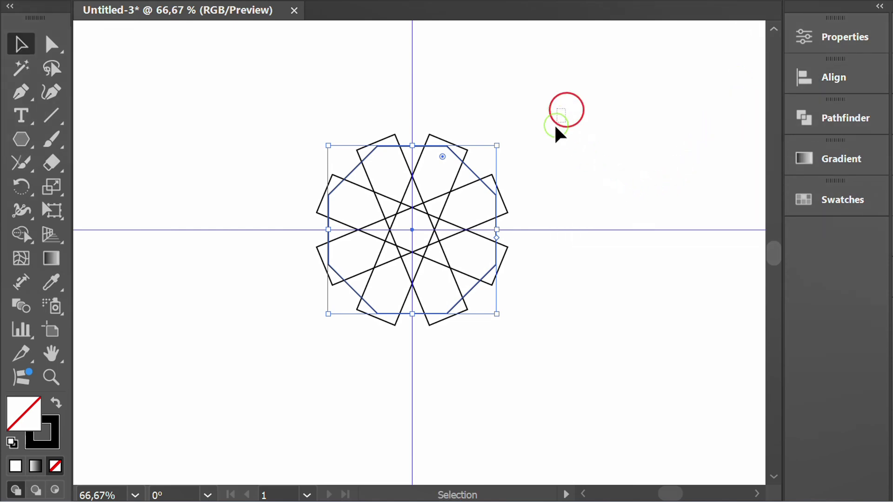
left_click_drag(565, 110, 302, 346)
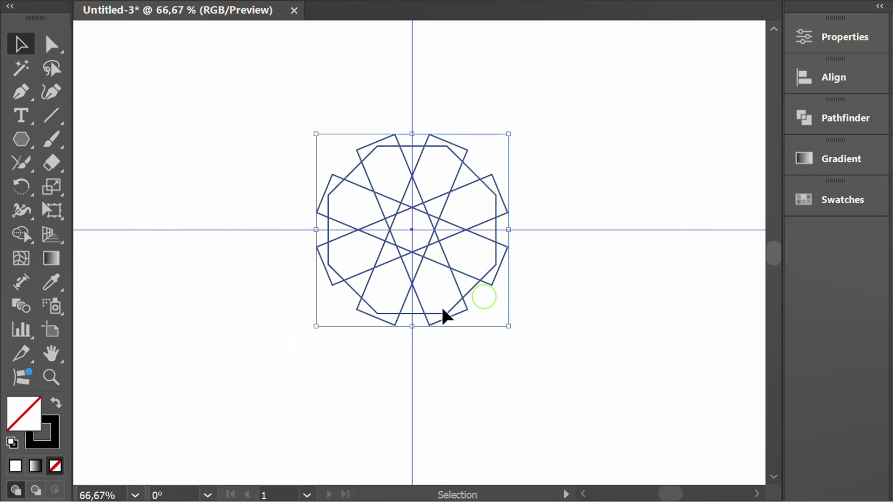
left_click(826, 114)
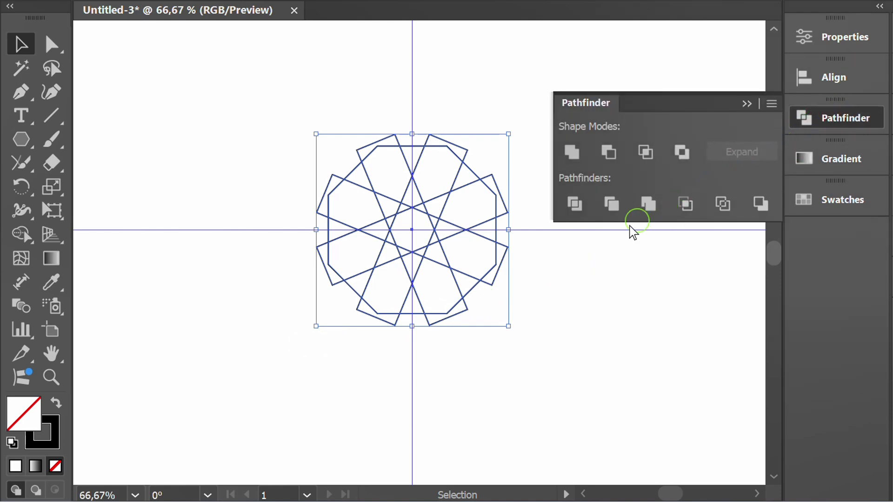
left_click(572, 204)
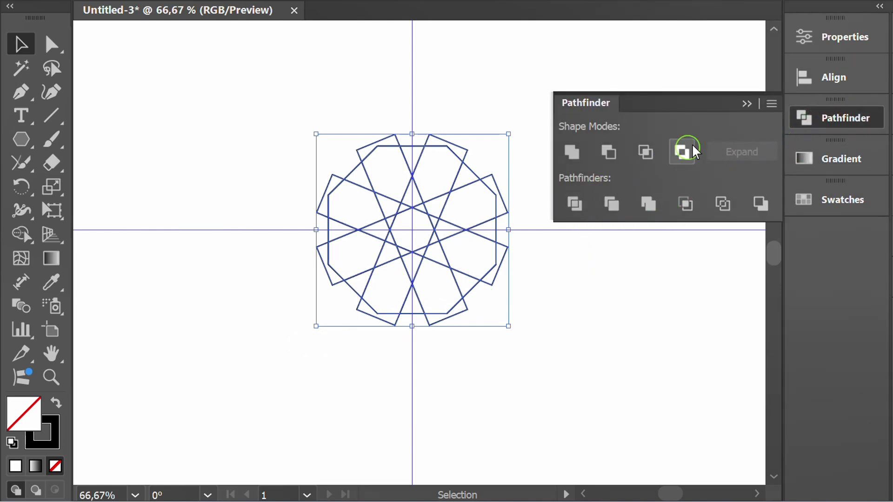
left_click(746, 103)
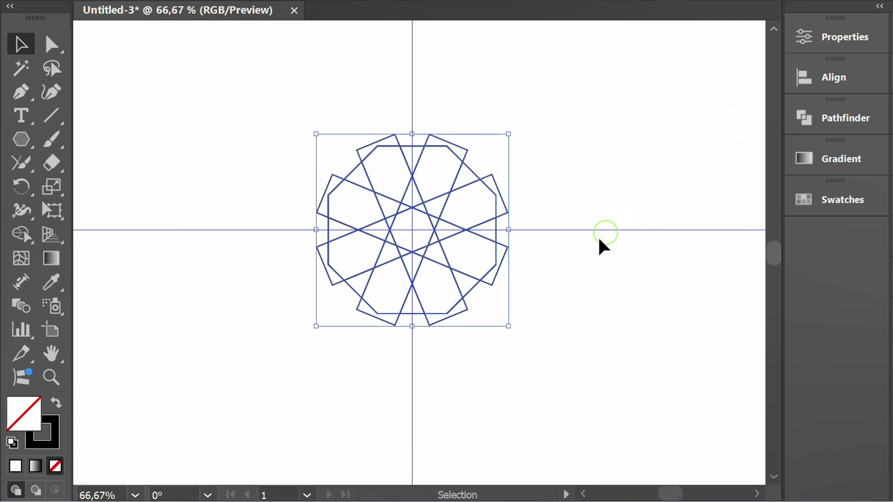
right_click(392, 175)
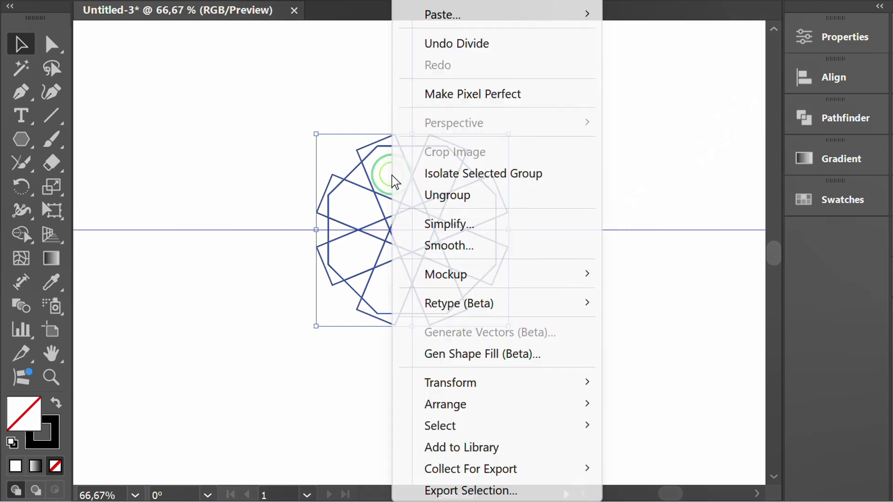
left_click(492, 195)
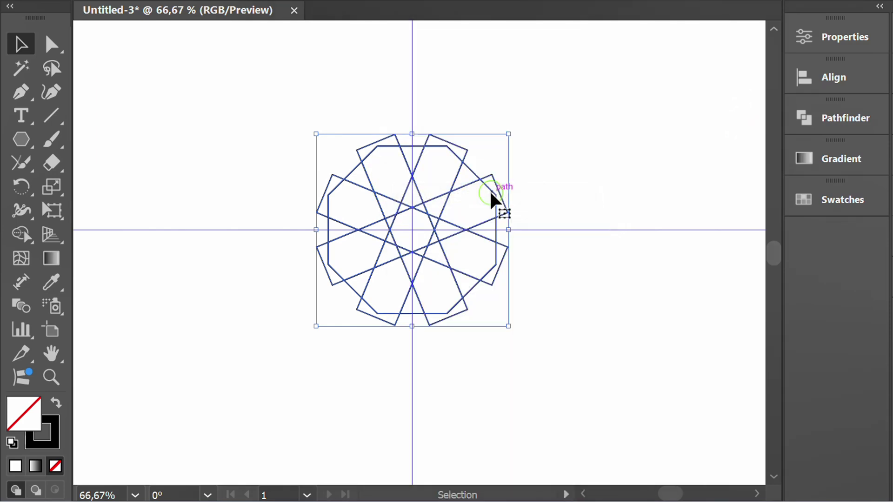
left_click(559, 167)
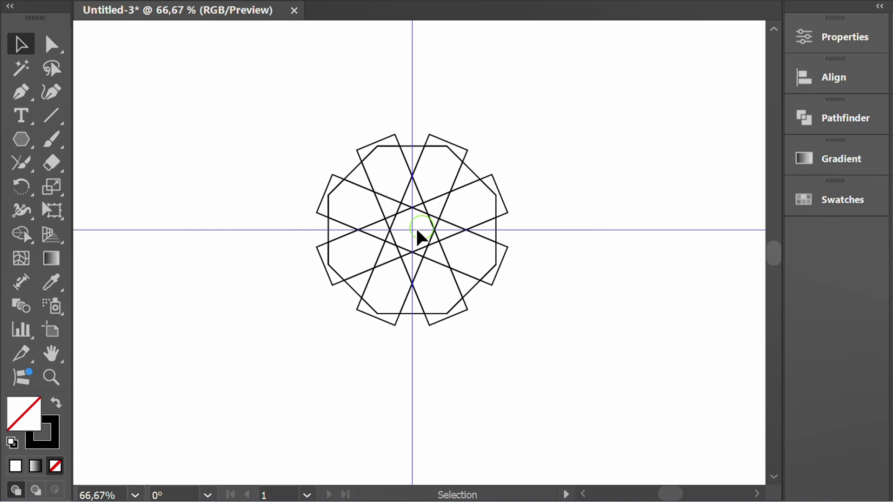
Step: Delete the outer tip pieces around the star
scroll(412, 235, "up", 1)
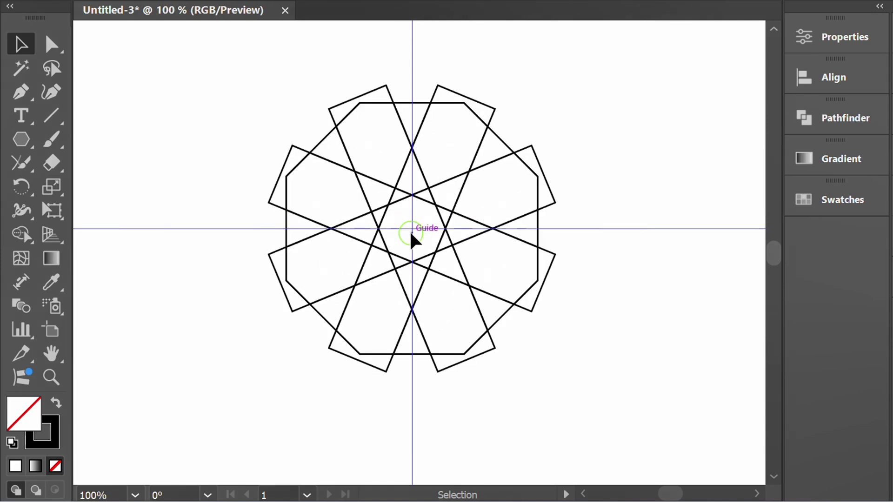
left_click(492, 350)
key("Delete")
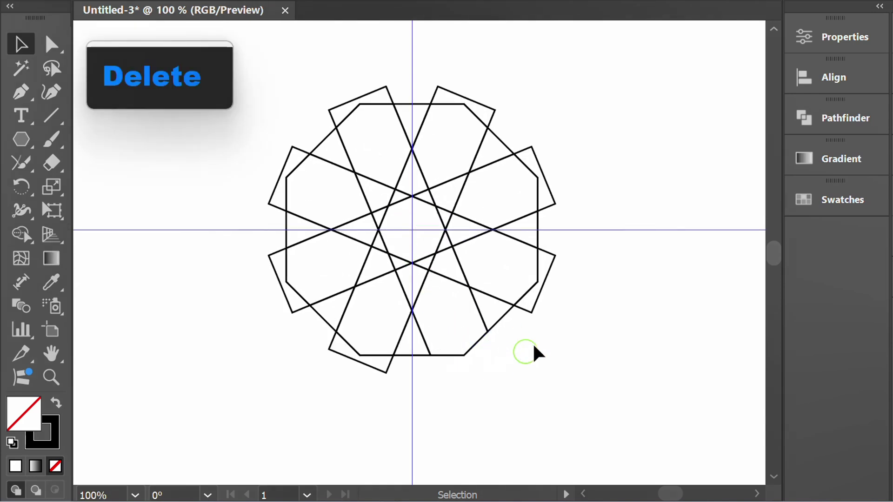
left_click(537, 298)
key("Delete")
left_click(553, 203)
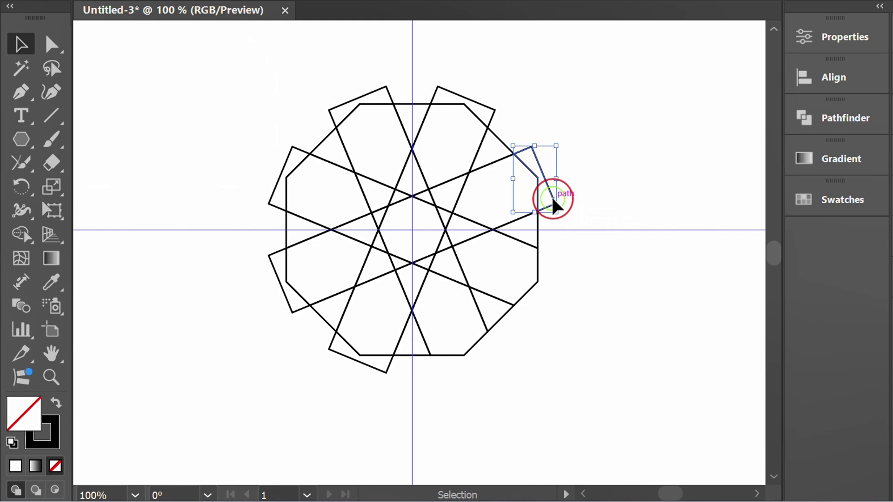
key("Delete")
left_click(494, 111)
key("Delete")
left_click(376, 91)
key("Delete")
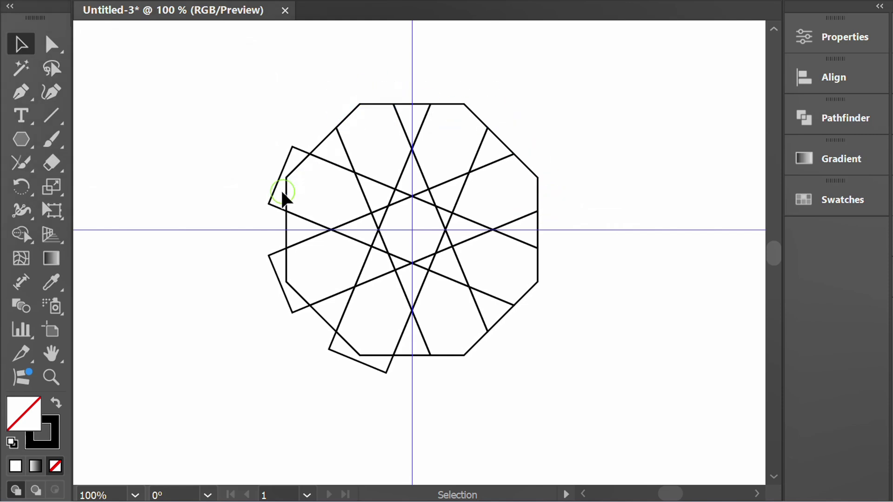
left_click(275, 190)
key("Delete")
left_click(274, 255)
key("Delete")
left_click(342, 352)
key("Delete")
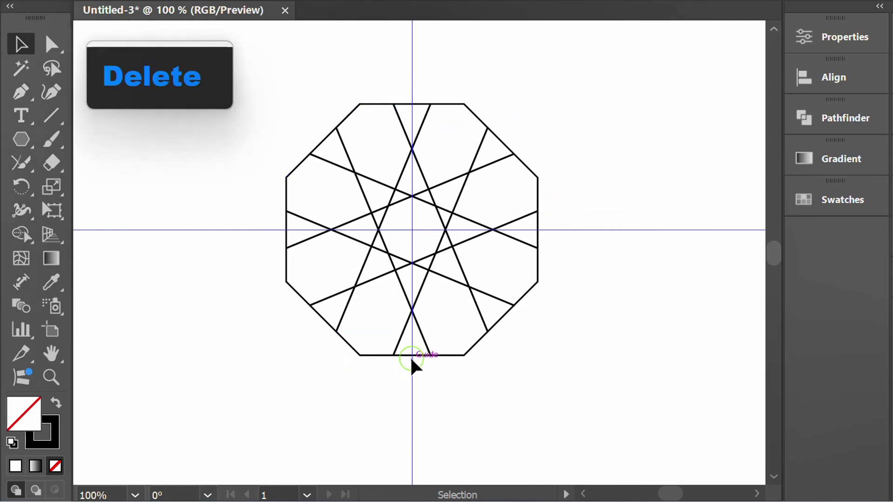
left_click(409, 352)
key("Delete")
Step: Delete the octagon's edge segments between the petals
left_click(501, 318)
key("Delete")
left_click(536, 223)
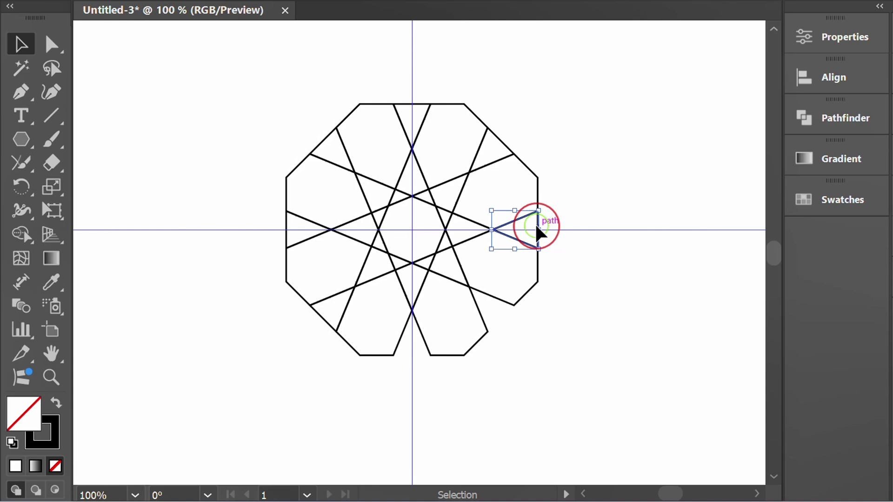
key("Delete")
left_click(502, 143)
key("Delete")
left_click(407, 104)
key("Delete")
key("Delete")
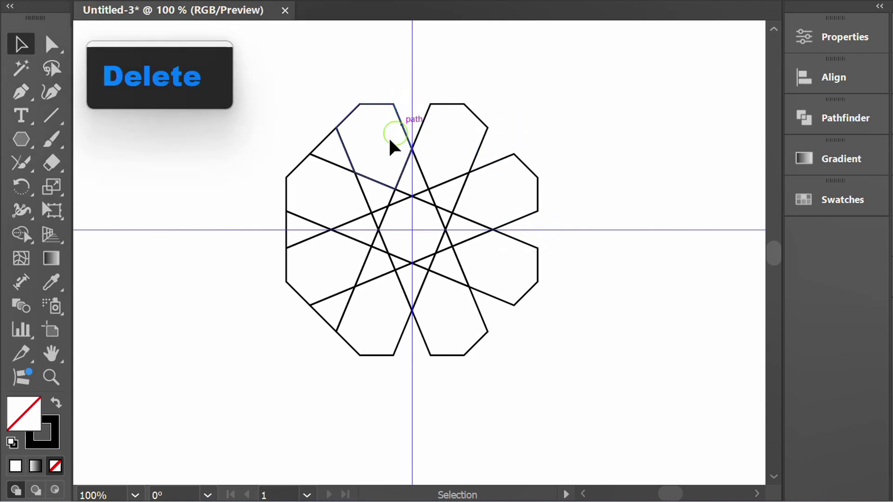
left_click(324, 139)
key("Delete")
left_click(287, 228)
key("Delete")
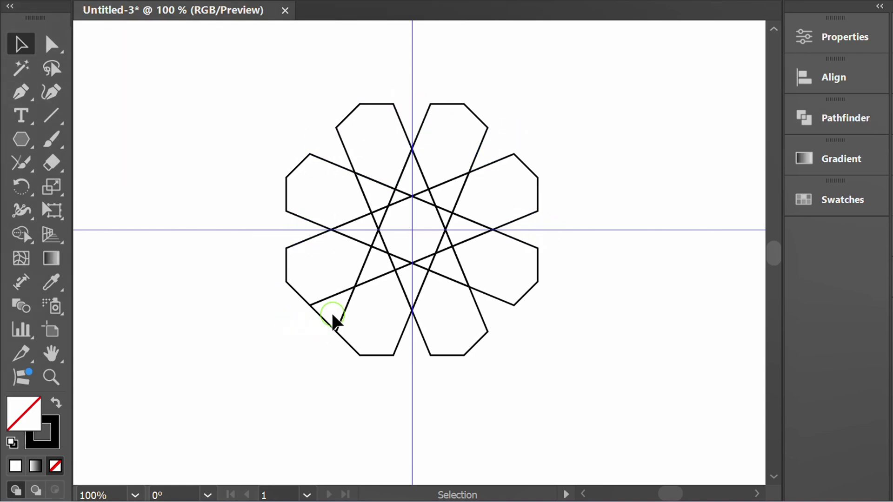
left_click(325, 321)
Step: Zoomed in, delete the inner star segments, then fit the pattern back in view
key("Delete")
scroll(417, 225, "up", 3)
left_click(429, 176)
key("Delete")
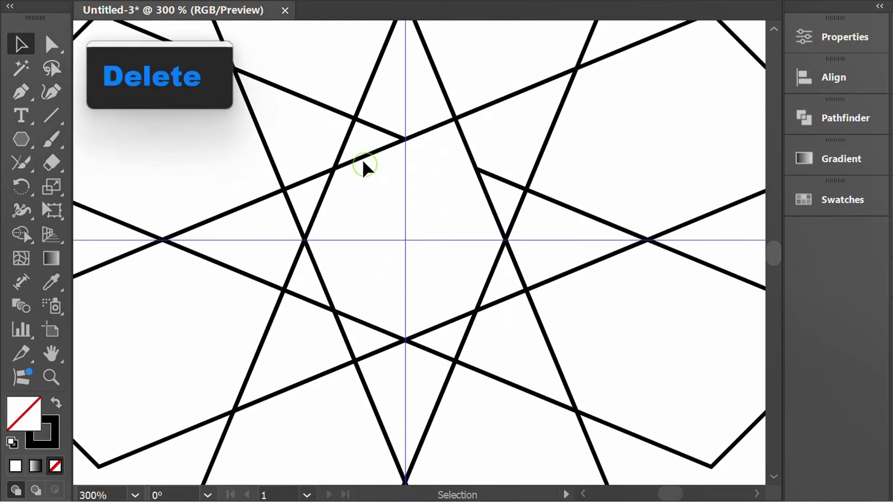
left_click(364, 161)
key("Delete")
left_click(316, 201)
key("Delete")
left_click(315, 277)
key("Delete")
left_click_drag(367, 311, 362, 331)
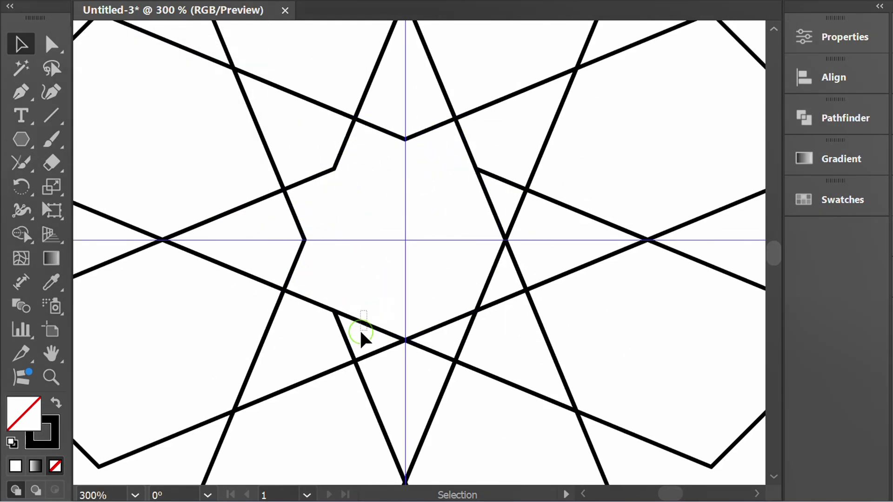
key("Delete")
left_click_drag(453, 306, 449, 322)
left_click(506, 278)
key("Delete")
left_click_drag(484, 199, 472, 222)
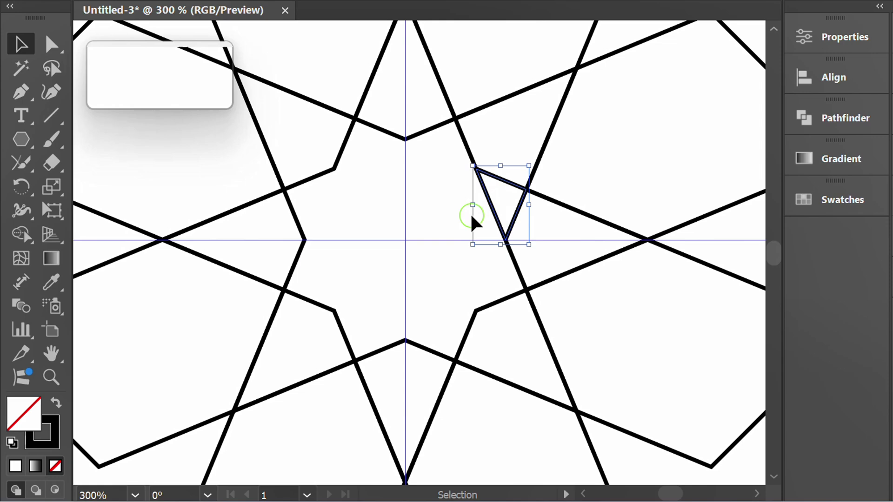
key("Delete")
key("ctrl+1")
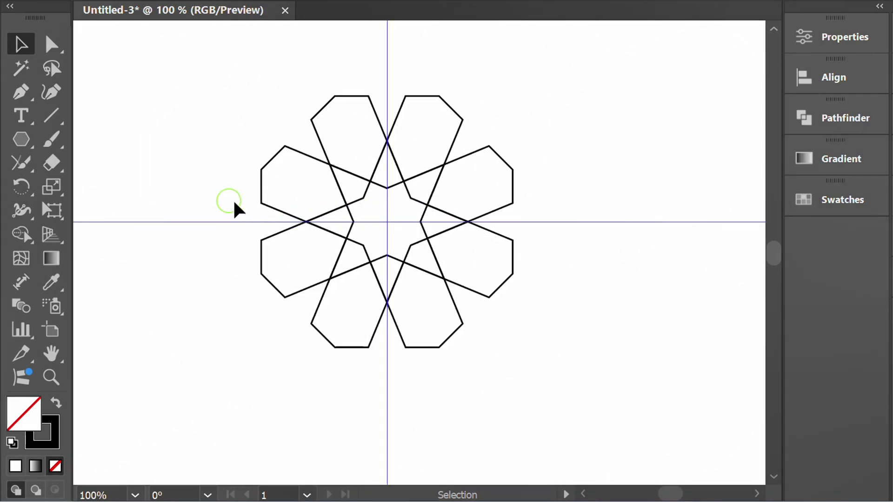
Step: Draw a 50 × 50 px square with the Rectangle tool
left_click(21, 143)
left_click(122, 140)
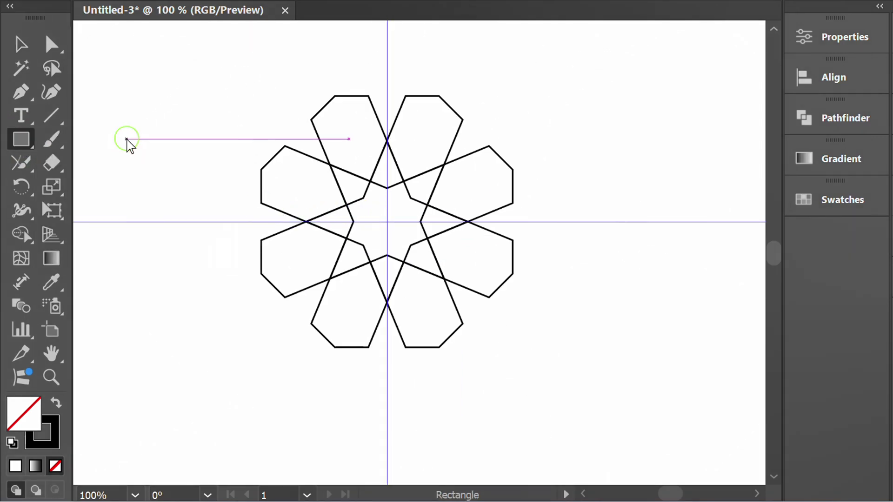
left_click(228, 133)
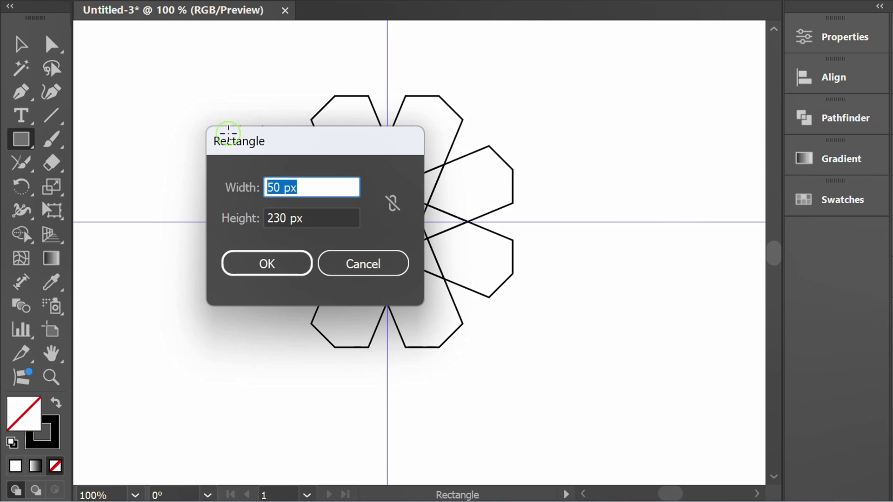
left_click(305, 217)
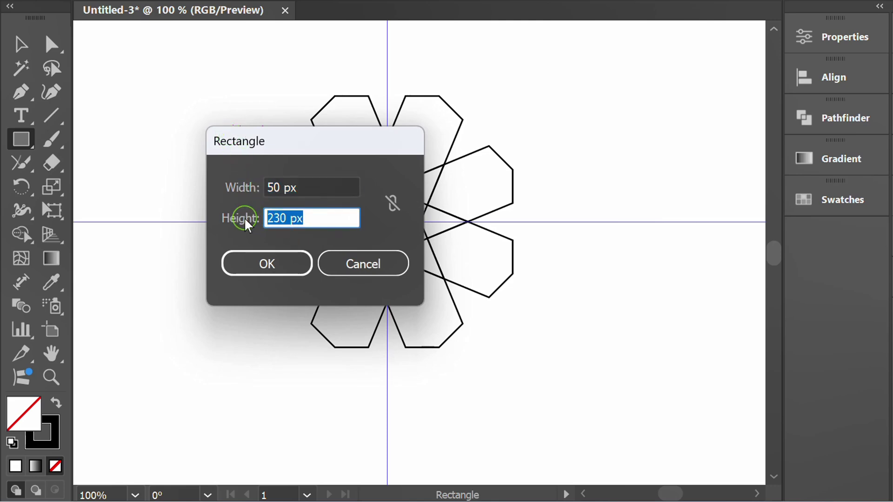
type("50")
left_click(265, 260)
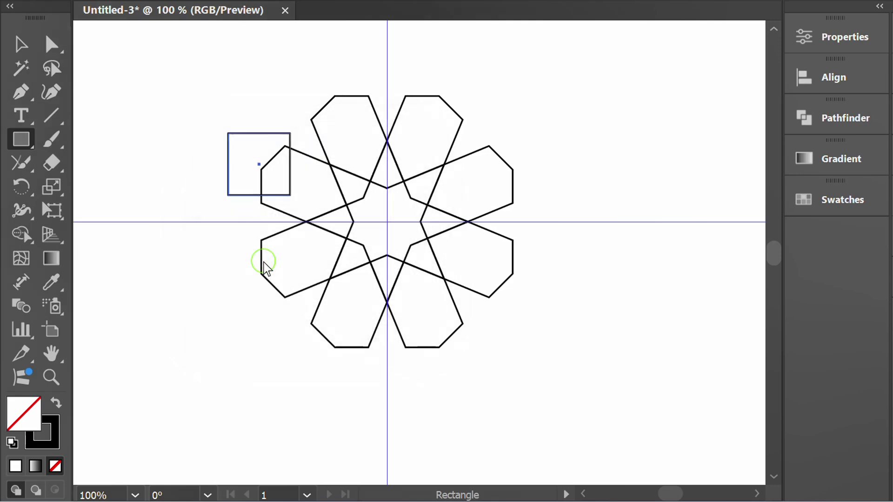
Step: Select the star and square together and check the stroke weight settings
key("v")
left_click(213, 261)
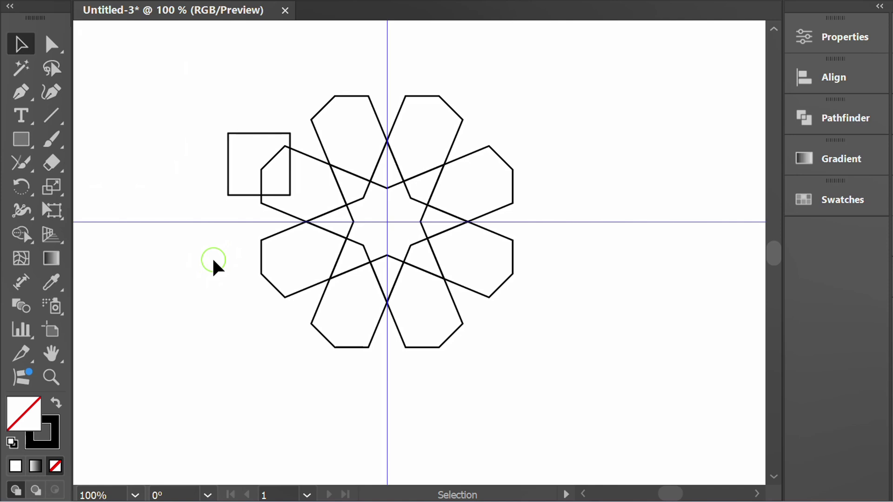
left_click_drag(554, 100, 219, 348)
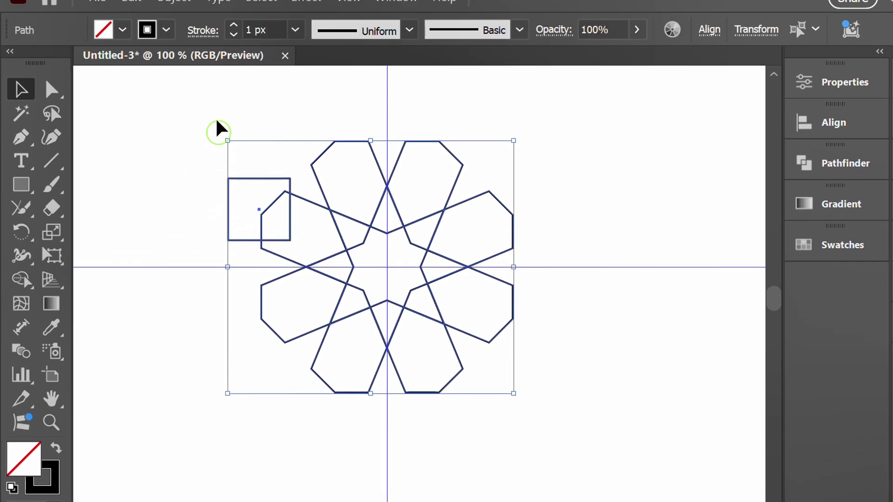
left_click(202, 30)
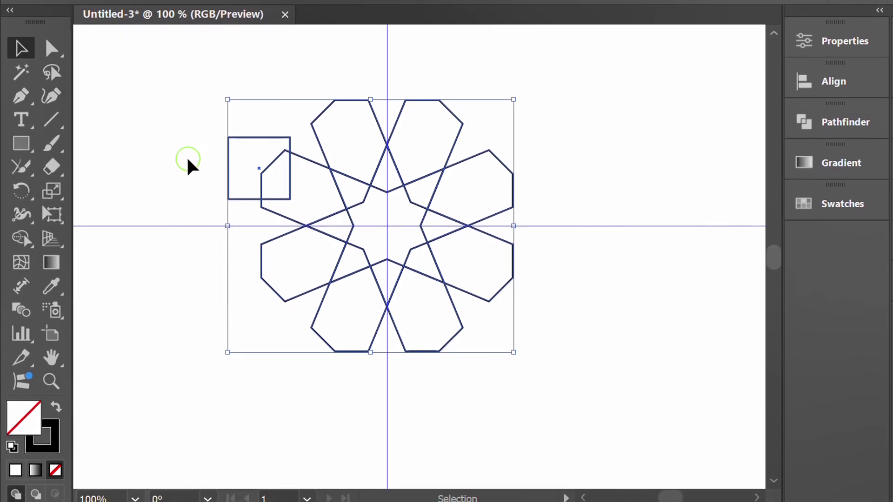
Step: Move the square right of the star and draw a horizontal line from the star's right corner
left_click(208, 217)
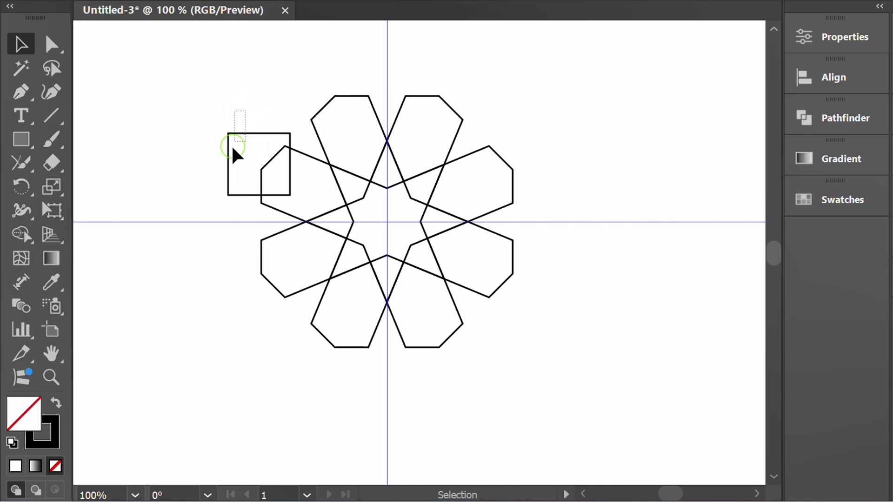
left_click_drag(228, 160, 545, 188)
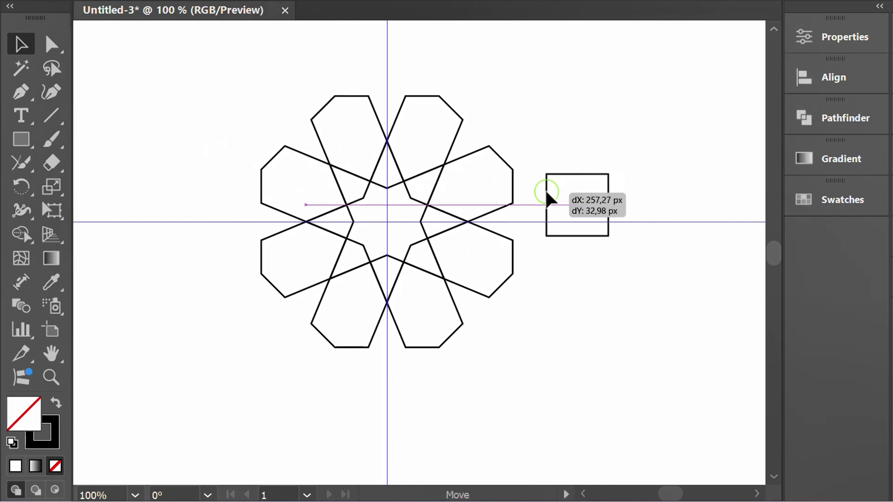
left_click(555, 269)
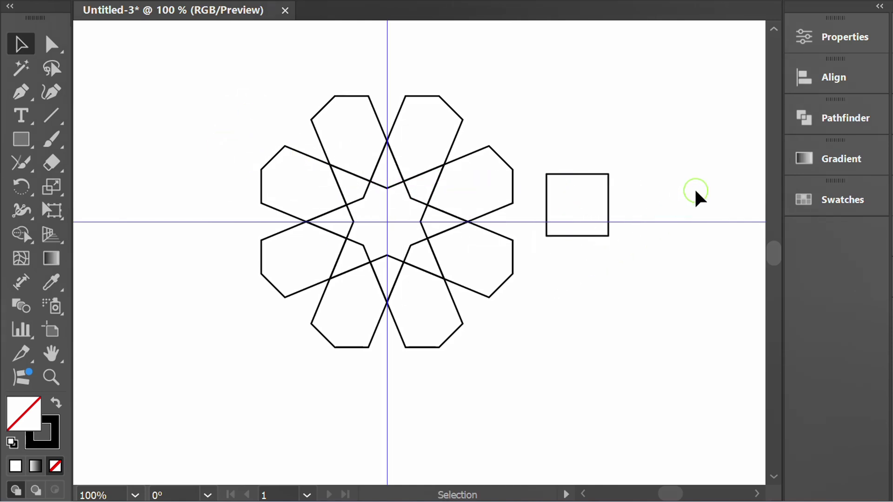
scroll(696, 196, "up", 2)
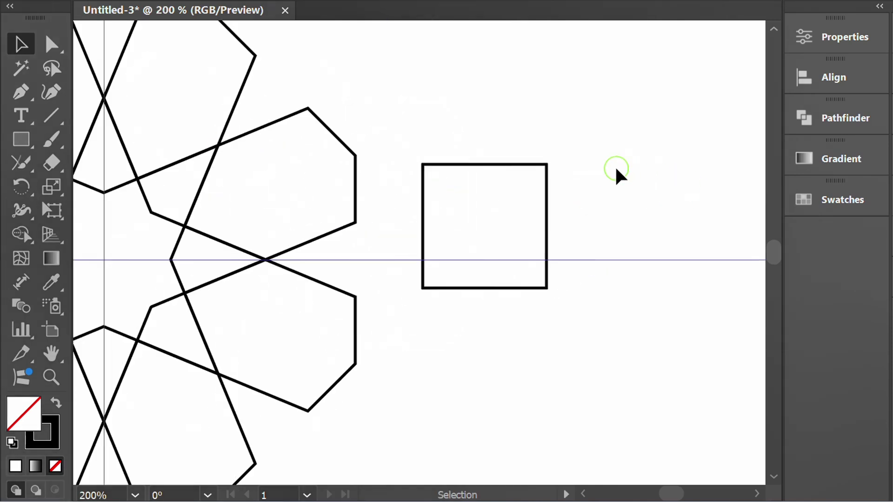
left_click(50, 116)
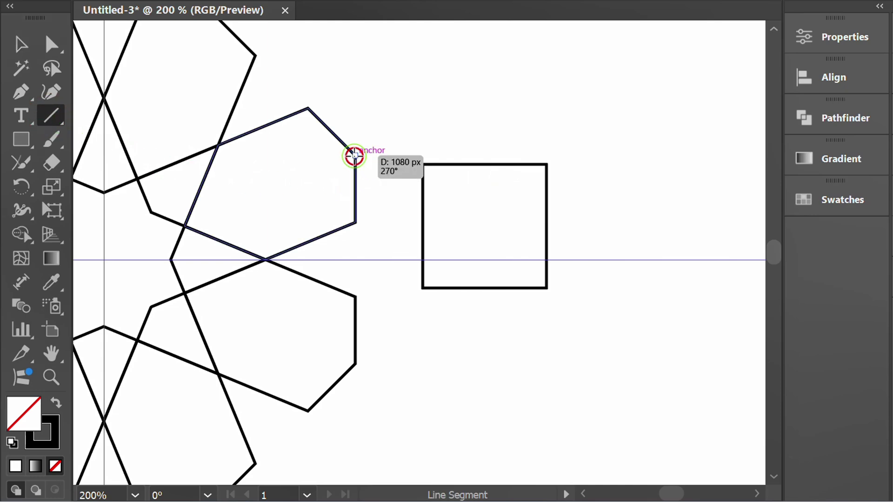
left_click_drag(354, 156, 711, 158)
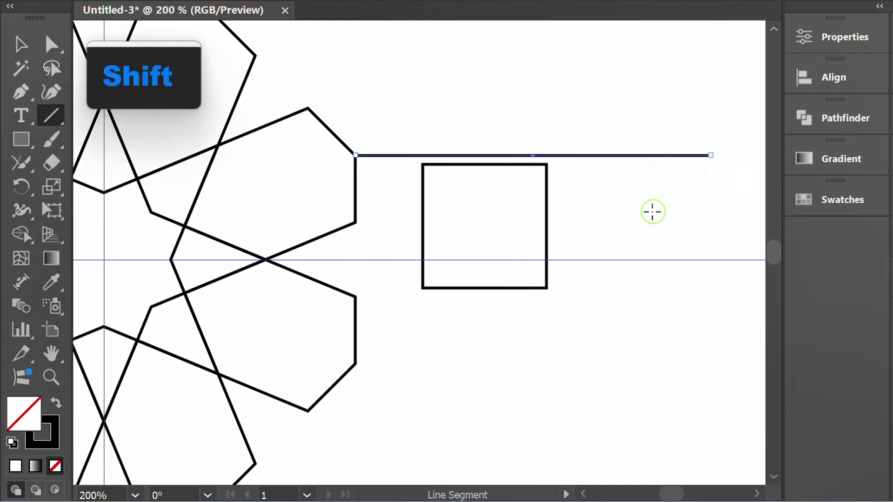
key("v")
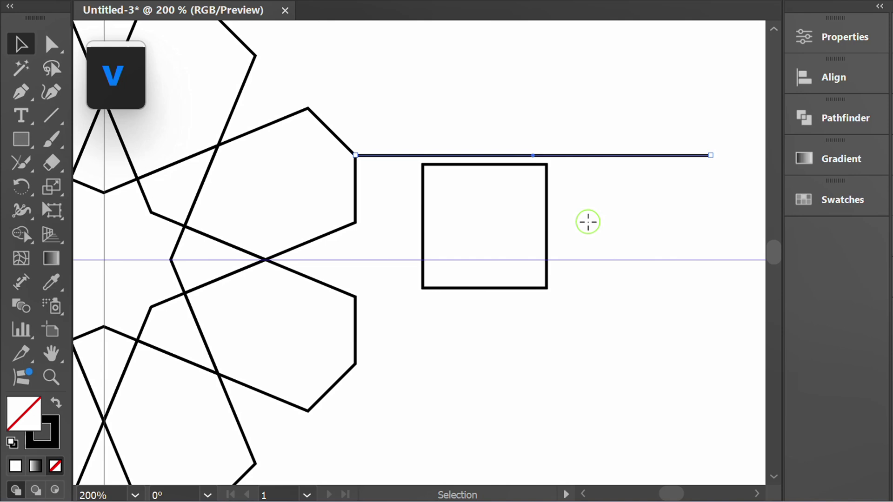
left_click(587, 220)
Step: Align the square left and top to the horizontal line as key object
left_click_drag(611, 111, 510, 222)
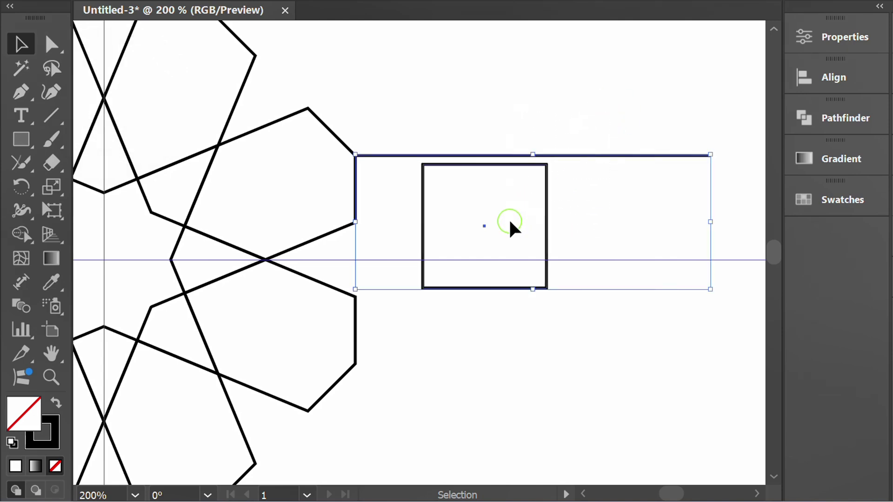
left_click(388, 157)
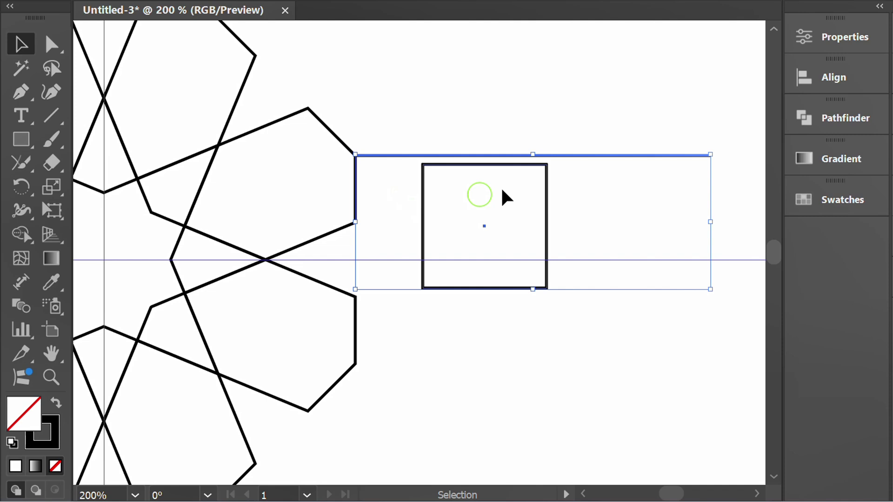
left_click(822, 80)
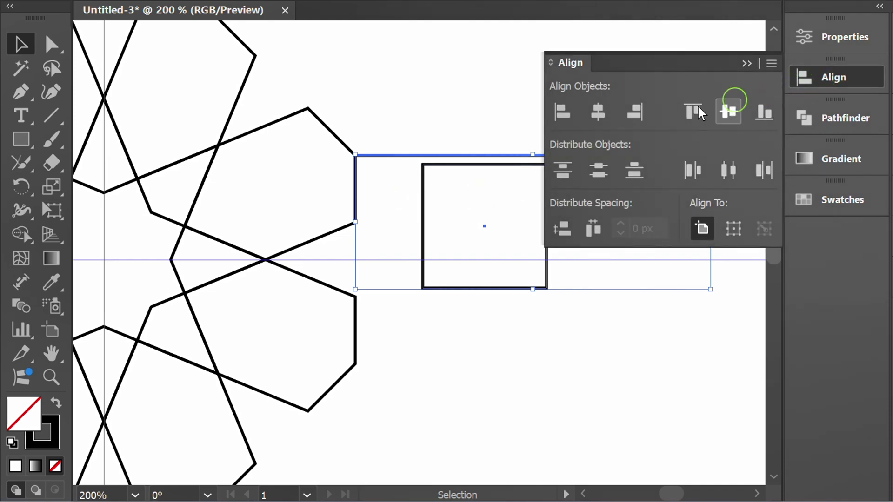
left_click(562, 112)
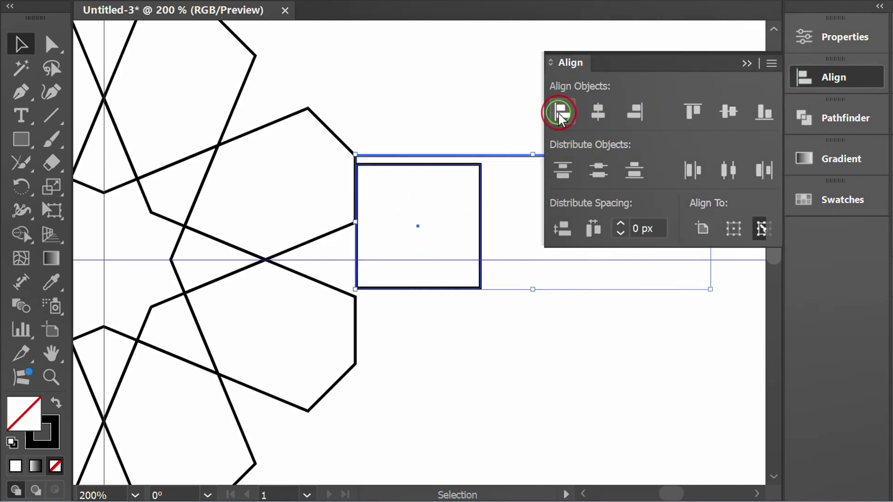
left_click(693, 112)
left_click(747, 64)
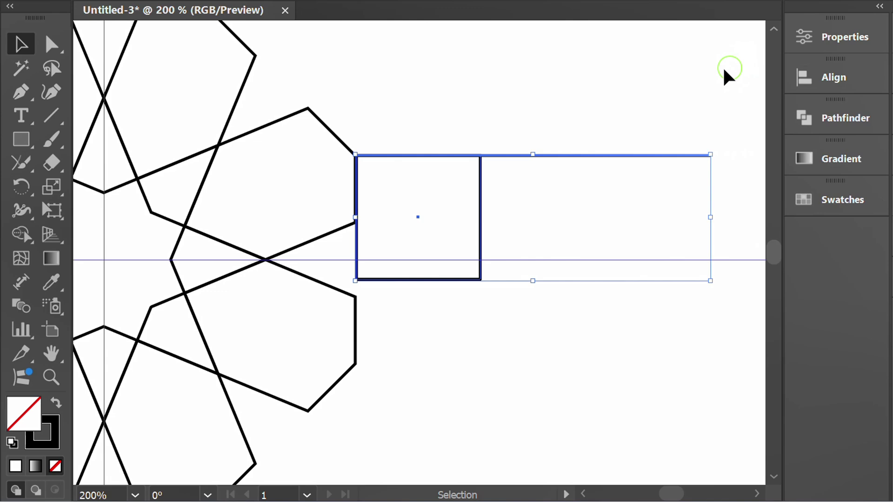
left_click(560, 101)
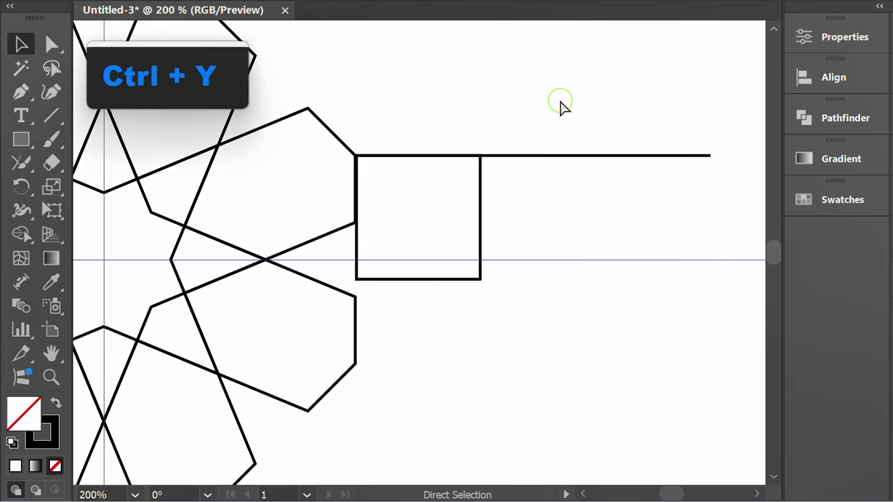
Step: Switch to Outline view and snap the square's left edge onto the star's corner
key("ctrl+y")
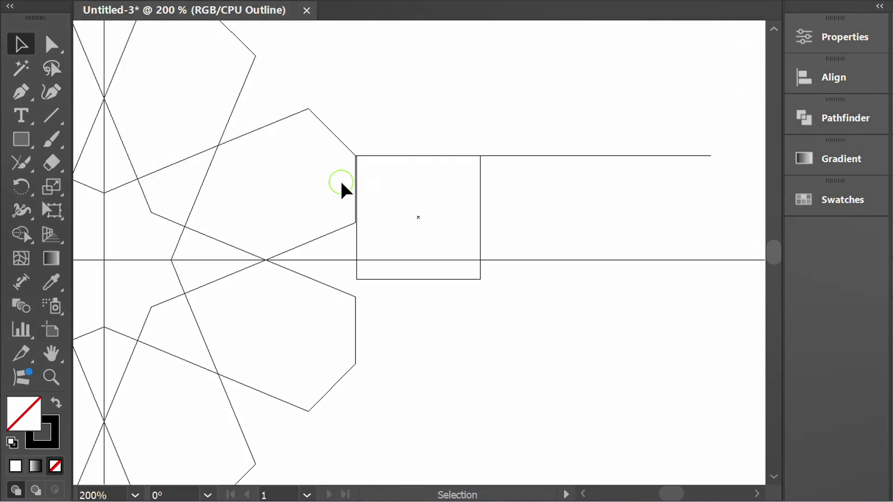
scroll(342, 189, "up", 10)
left_click(310, 188)
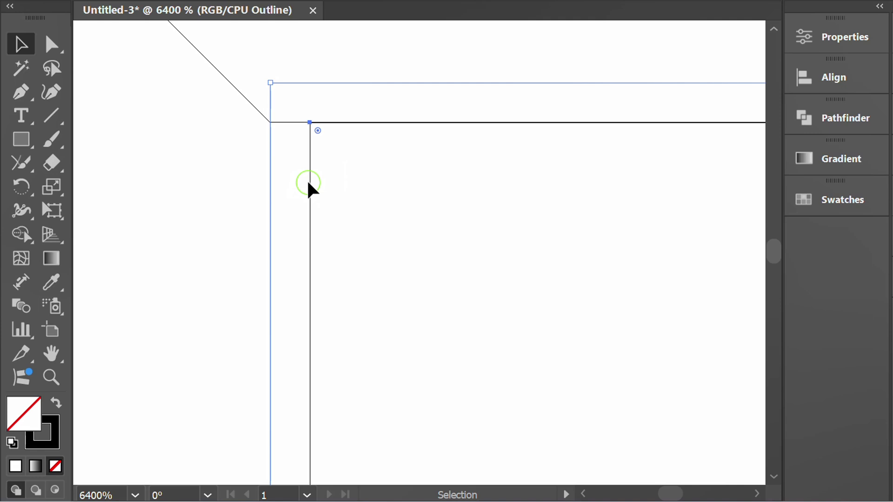
left_click_drag(310, 184, 271, 184)
Step: Delete the horizontal helper line
scroll(329, 132, "down", 11)
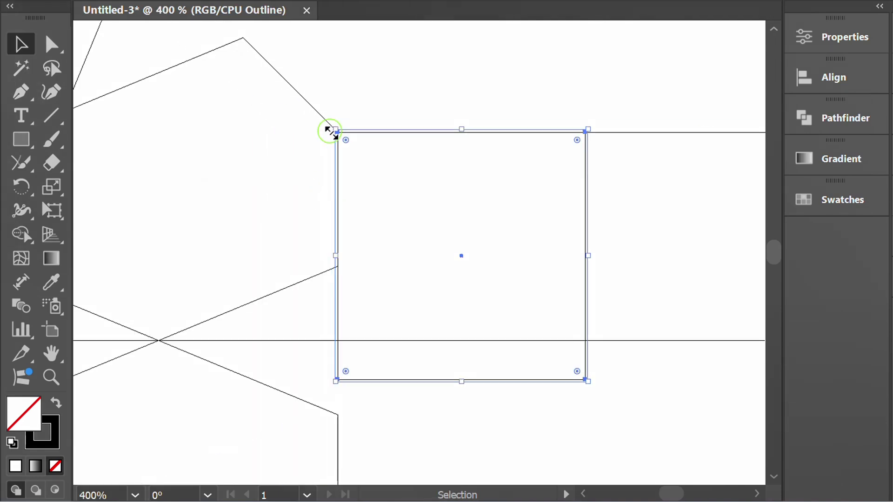
left_click(480, 172)
left_click_drag(566, 103, 537, 155)
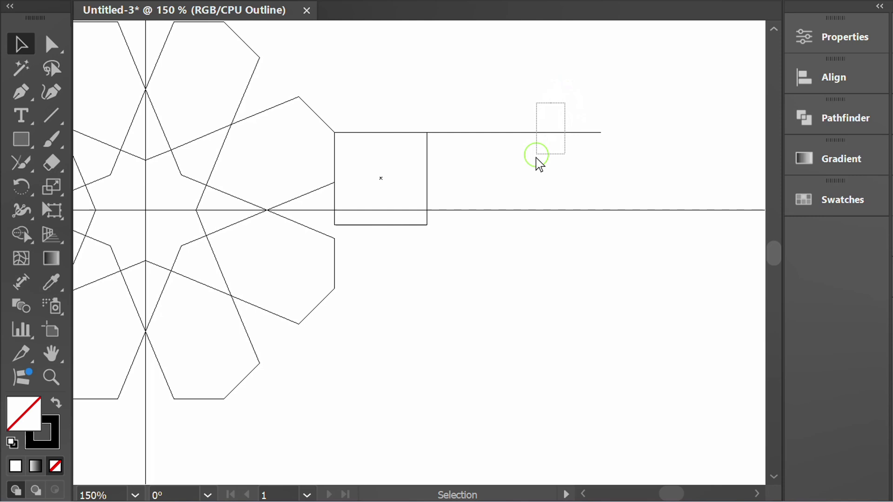
key("Delete")
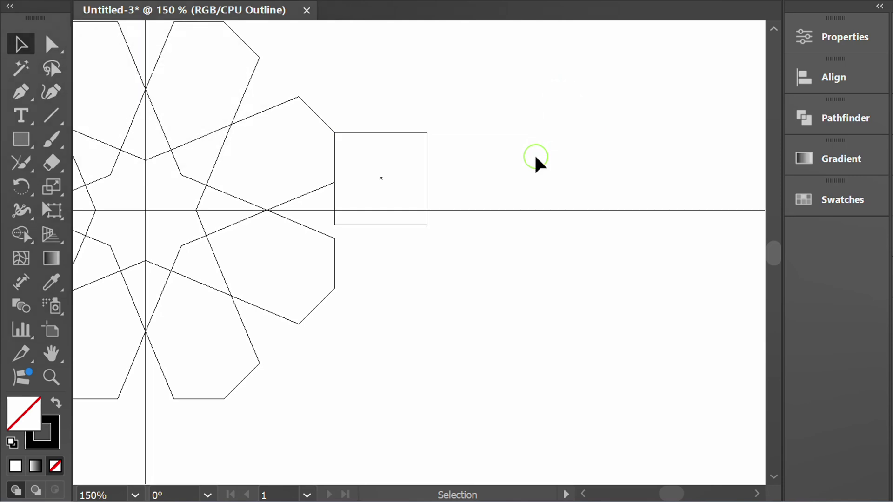
Step: Place a copy of the whole star to the right of the square, level with the original
scroll(536, 159, "down", 1)
scroll(536, 159, "down", 1)
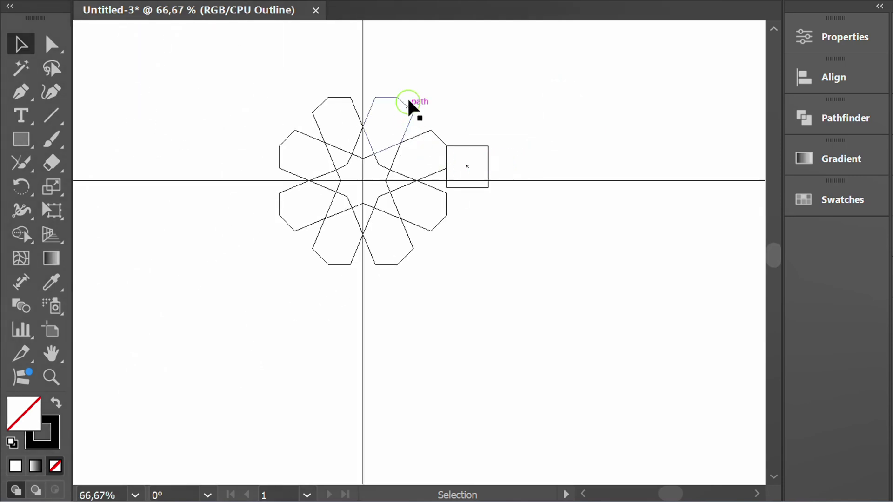
left_click_drag(424, 84, 256, 261)
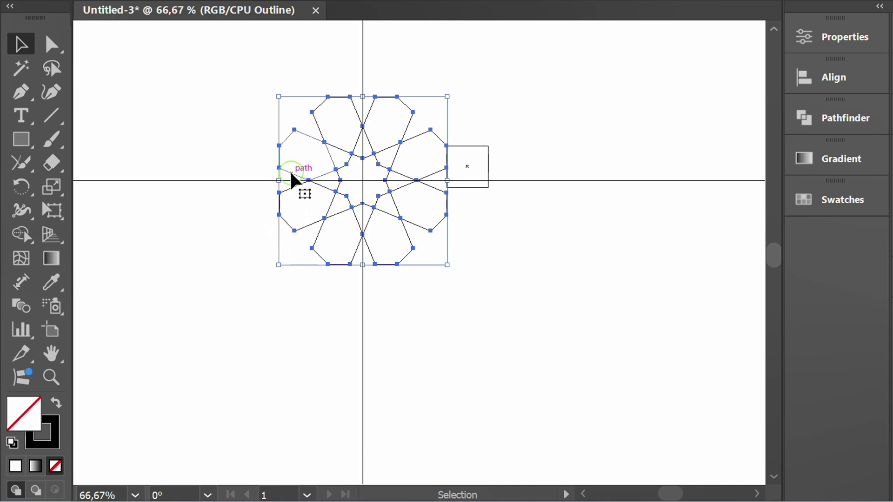
left_click_drag(293, 175, 504, 181)
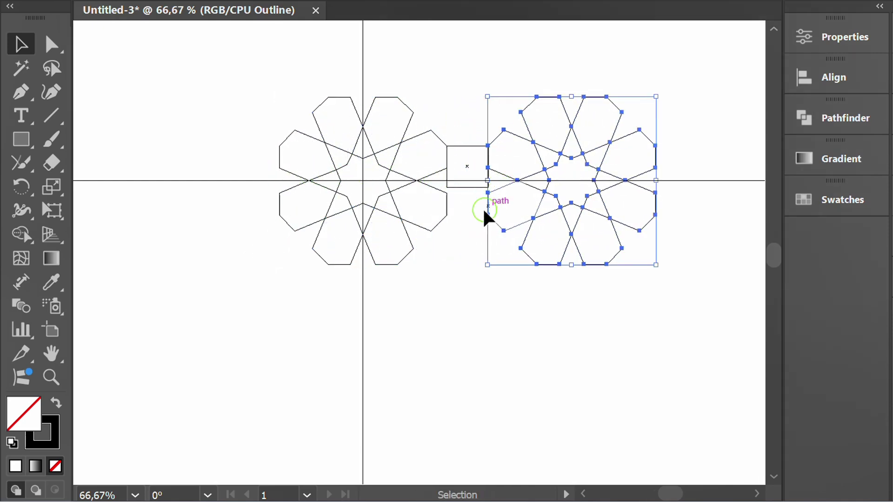
Step: Draw two crossing diagonal lines through the copied star's centre
left_click(465, 264)
scroll(603, 179, "up", 4, "alt")
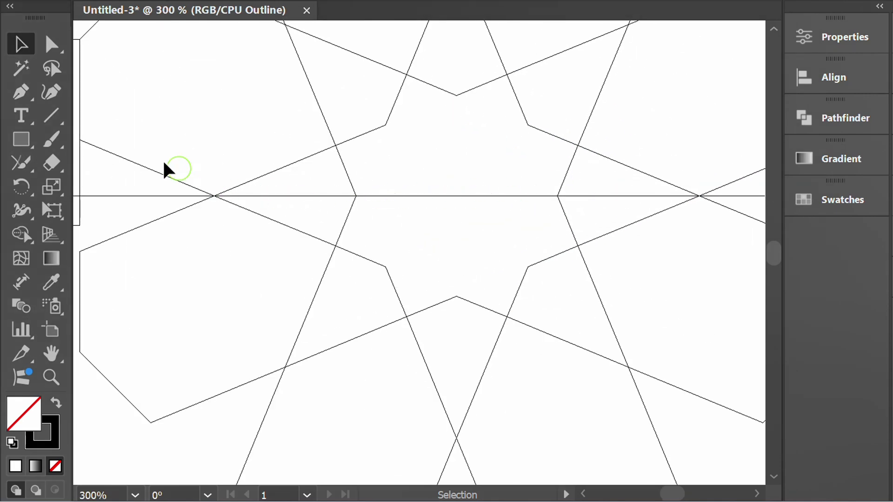
left_click(51, 115)
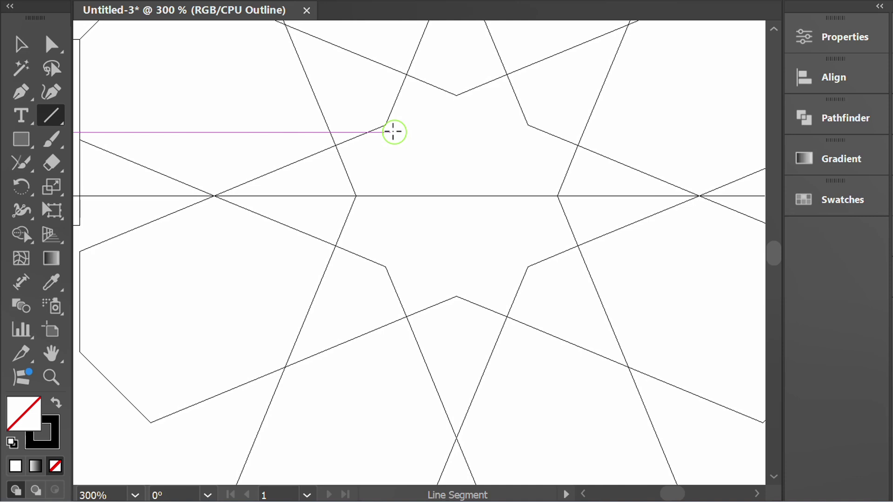
mouse_move(386, 125)
left_mouse_down()
mouse_move(484, 247)
mouse_move(530, 267)
left_mouse_up()
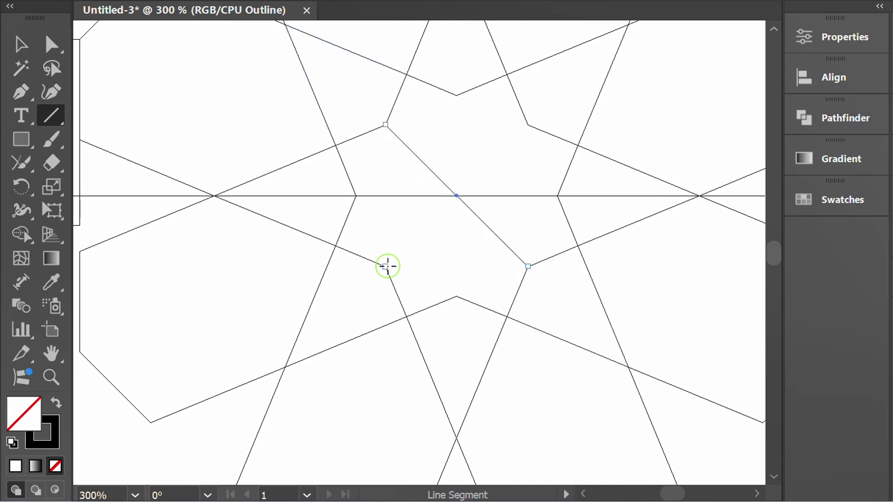
left_click_drag(386, 266, 528, 125)
Step: Rotate the small square 90° around the copied star's centre so it sits beneath it
scroll(510, 175, "down", 1, "alt")
scroll(510, 176, "down", 1, "alt")
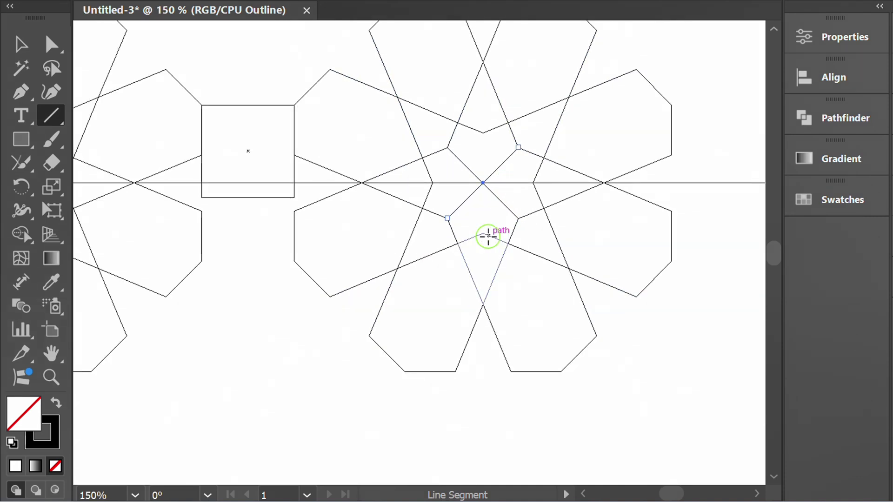
key("v")
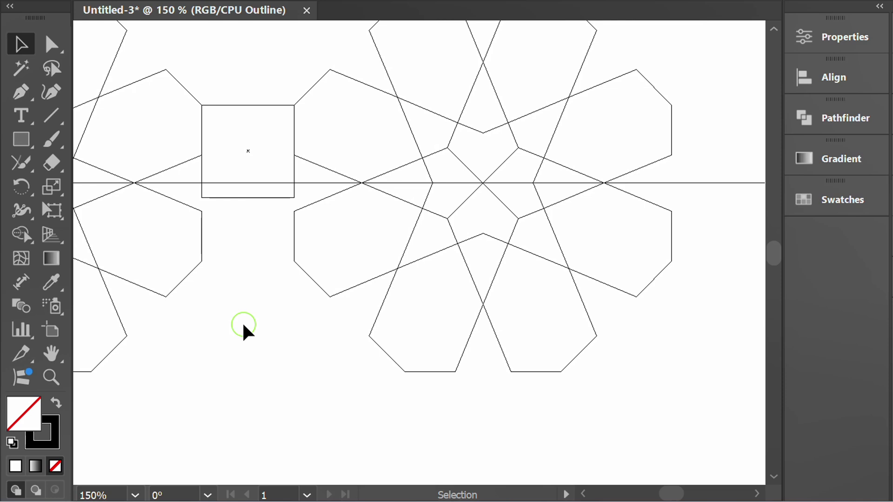
left_click(255, 104)
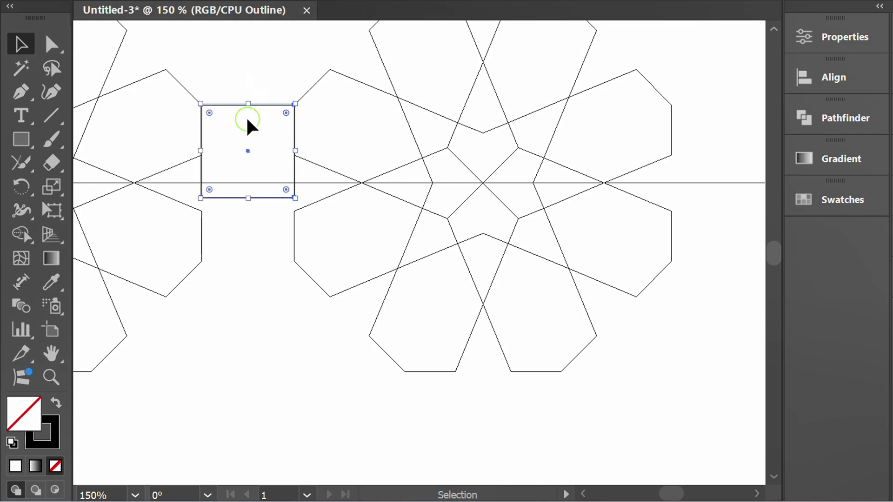
key("r")
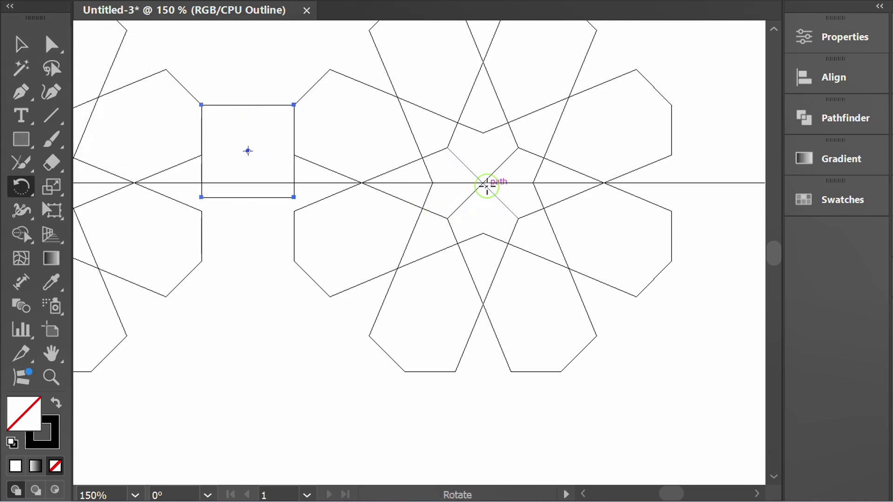
left_click(483, 183)
scroll(386, 144, "down", 1, "alt")
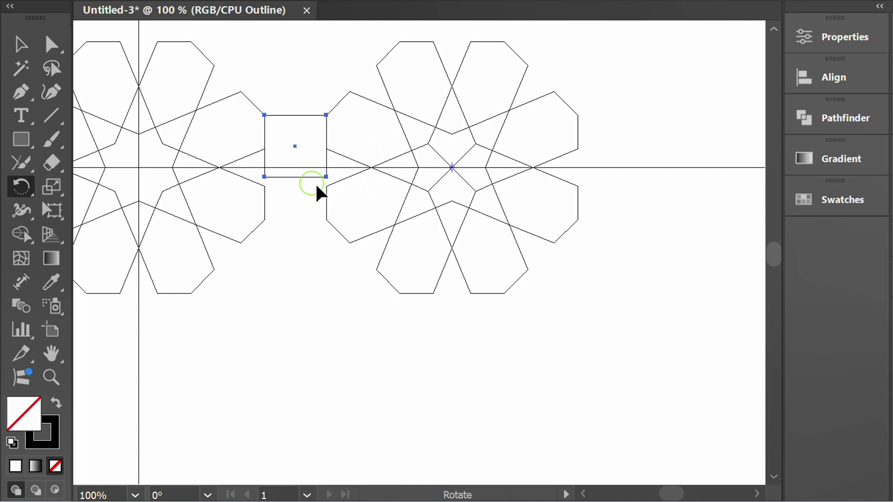
left_click_drag(290, 163, 433, 322)
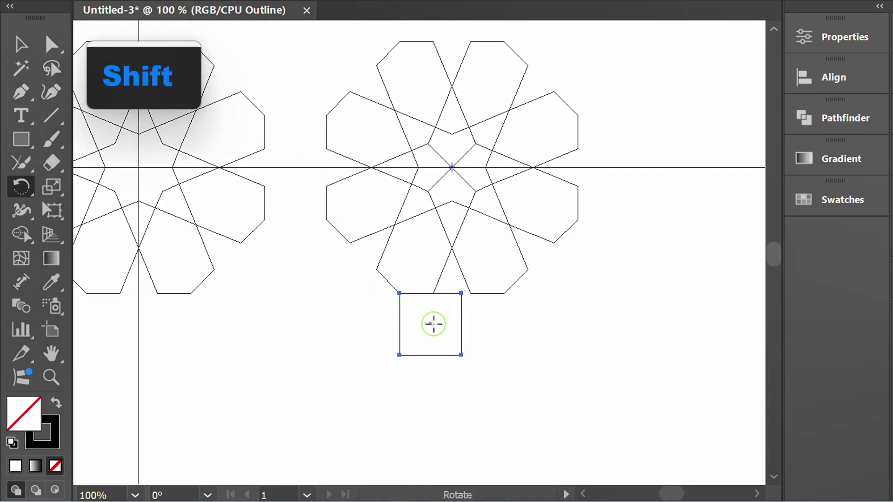
key("v")
left_click(340, 328)
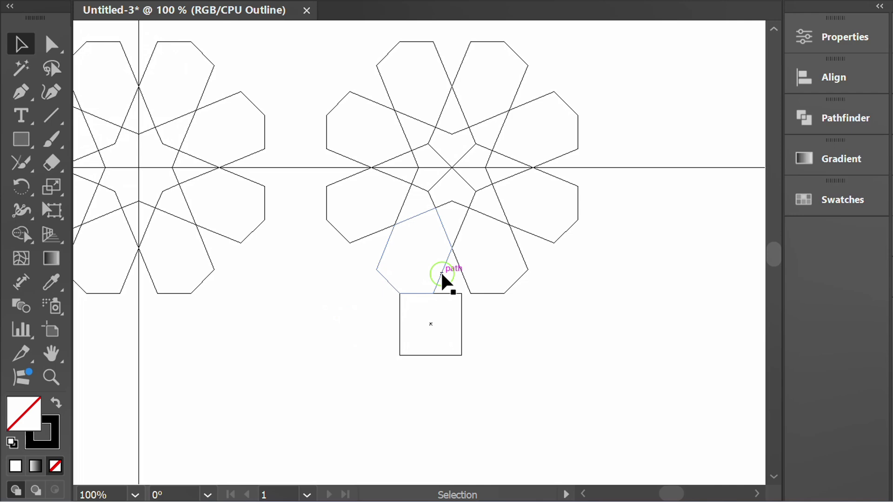
scroll(498, 86, "down", 1, "alt")
Step: Group the two rosettes and place a copy of the pair directly below them
left_click_drag(601, 61, 203, 224)
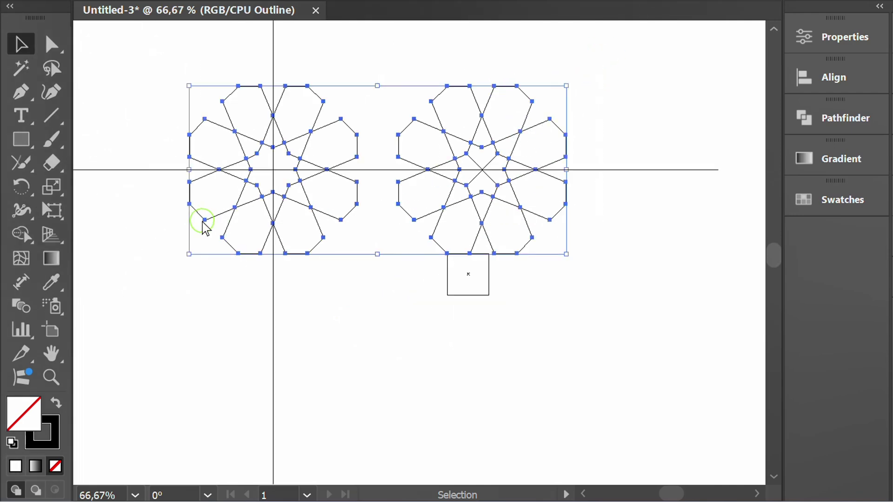
right_click(391, 206)
left_click(463, 167)
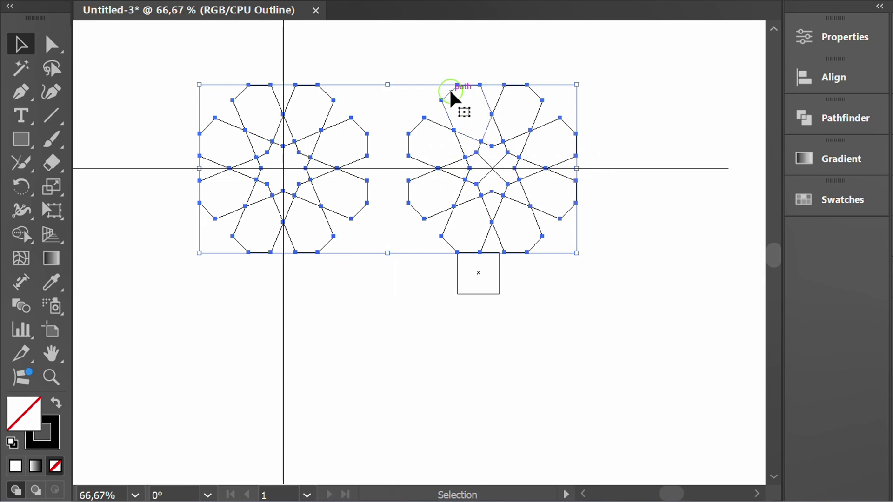
left_click_drag(451, 93, 440, 305)
left_click(484, 313)
Step: Nudge the corner path up onto the guide
scroll(468, 313, "up", 5)
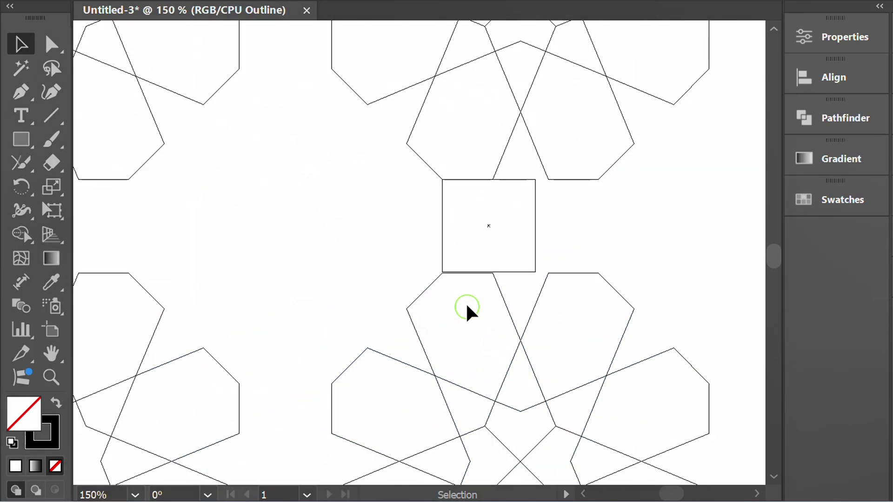
scroll(409, 242, "up", 3)
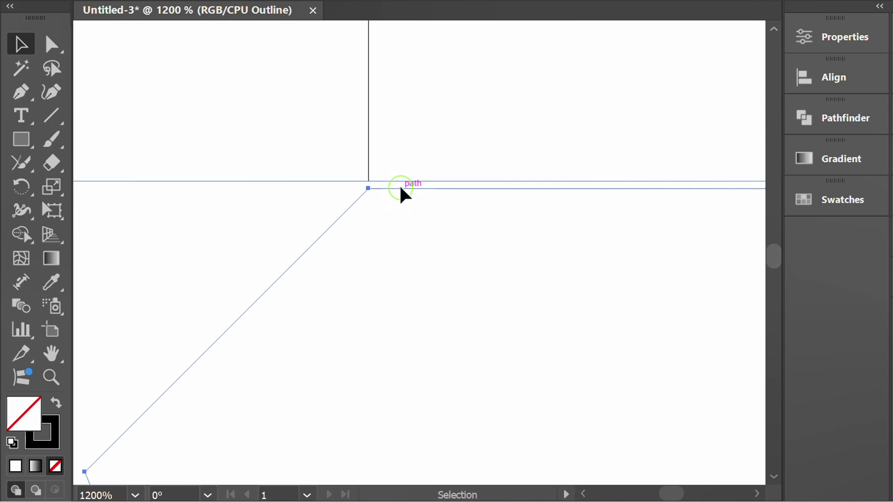
left_click_drag(402, 193, 401, 190)
key("shift")
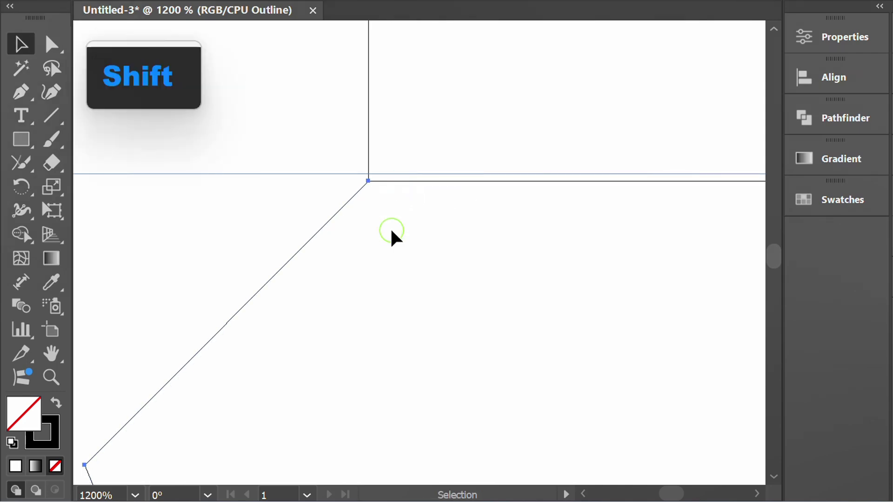
Step: Delete the small helper square and return to full Preview
scroll(456, 205, "down", 6)
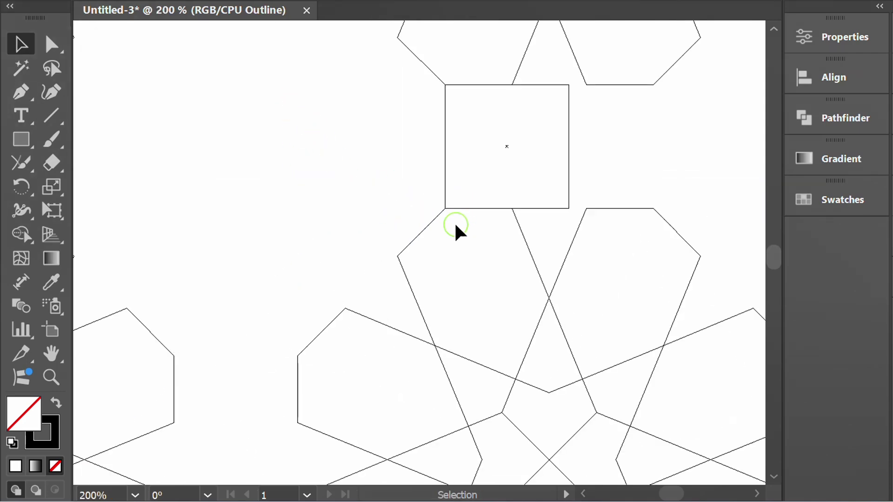
scroll(457, 226, "down", 2)
key("space")
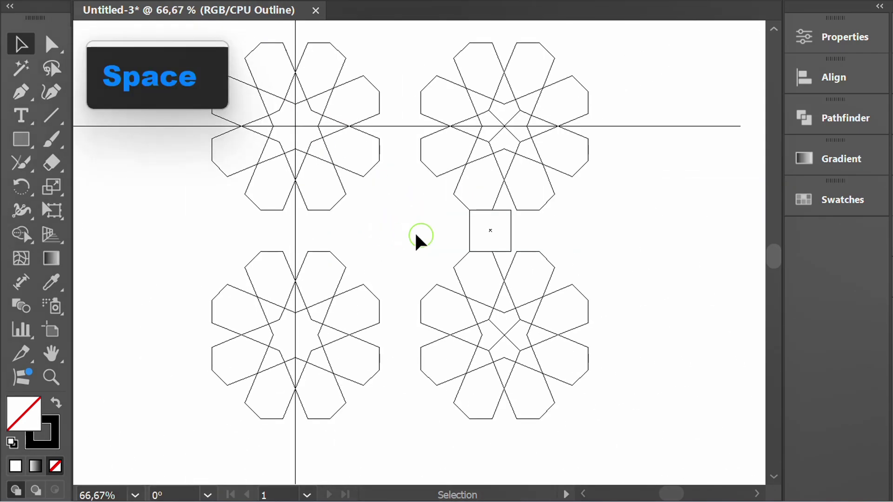
left_click(489, 235)
key("Delete")
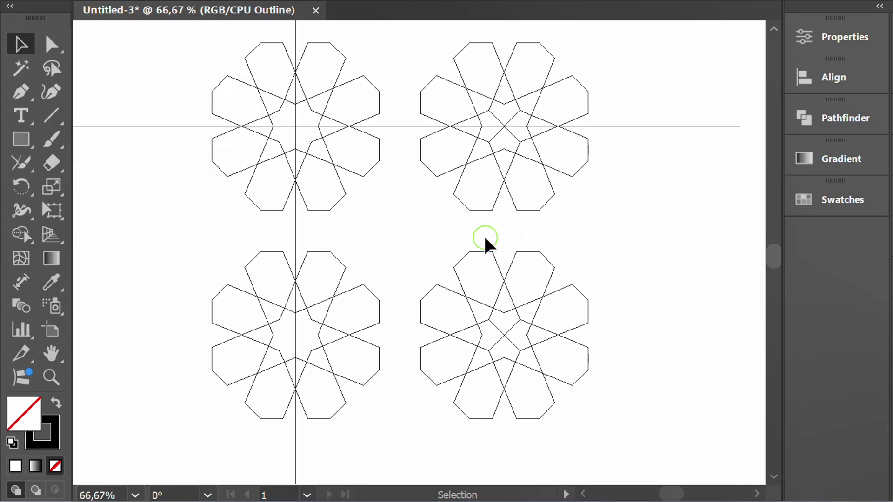
key("ctrl+y")
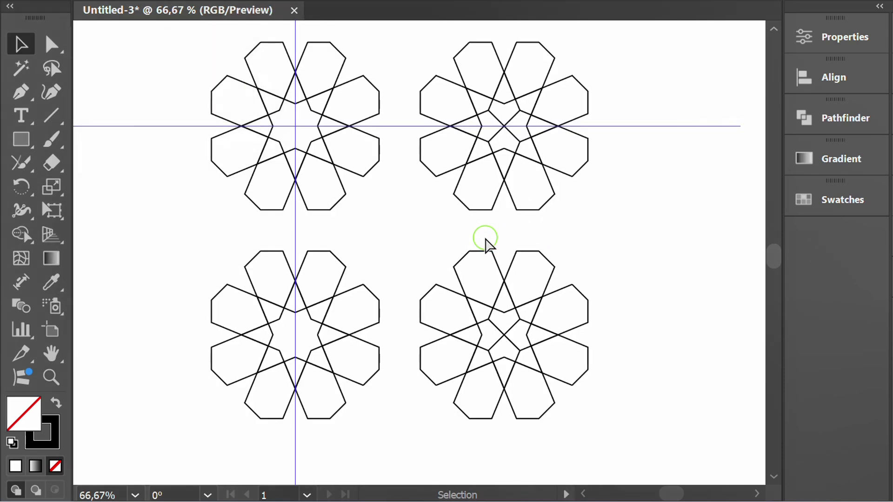
scroll(414, 241, "down", 1)
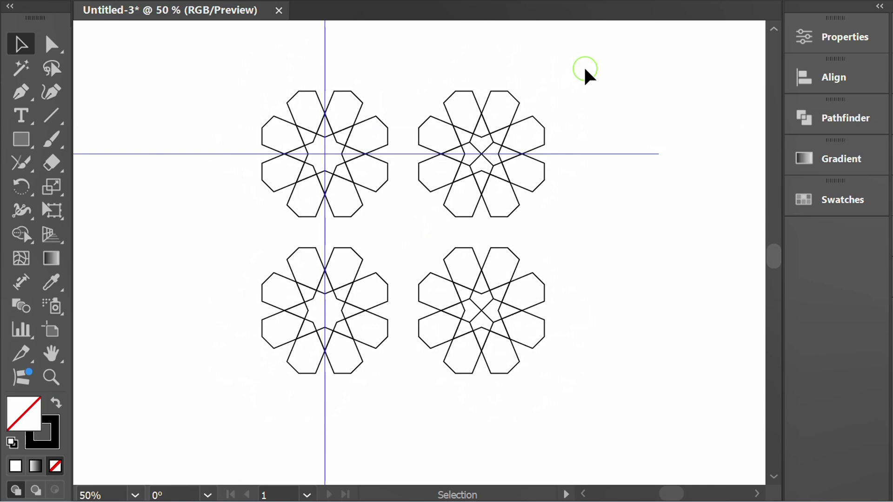
Step: Group all four rosettes and centre the group horizontally and vertically on the artboard
left_click_drag(584, 74, 287, 312)
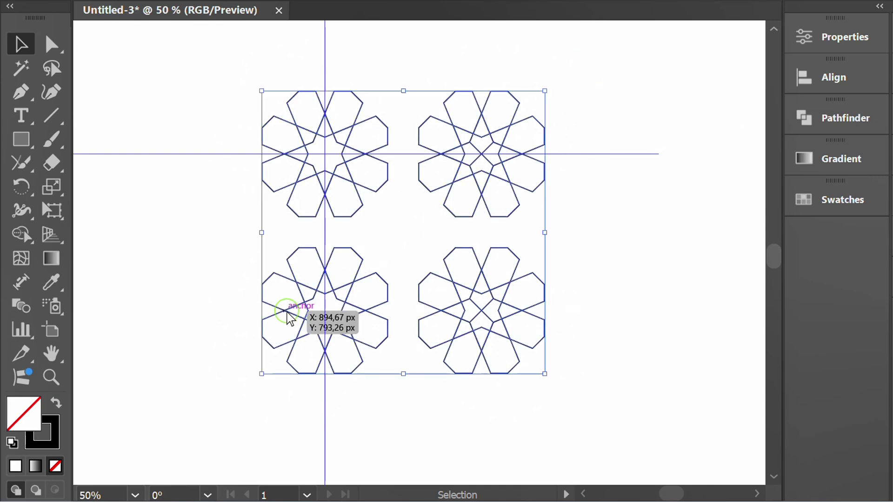
right_click(395, 221)
left_click(484, 224)
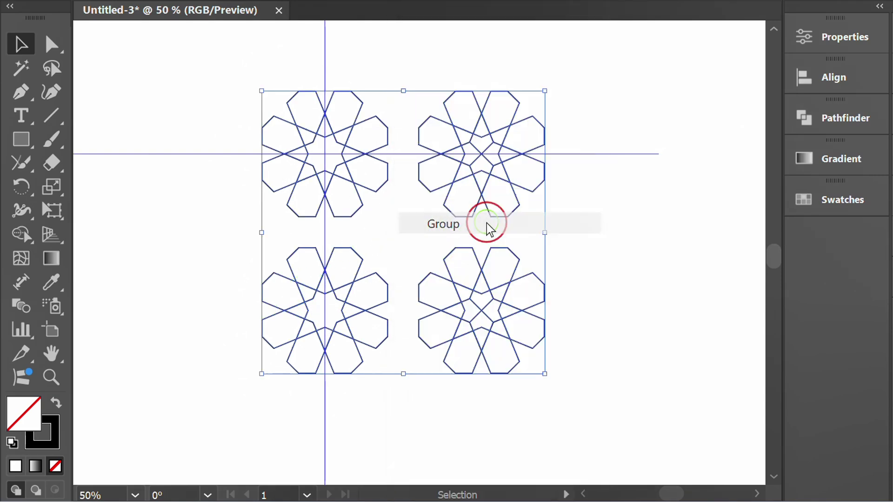
left_click(832, 78)
left_click(599, 113)
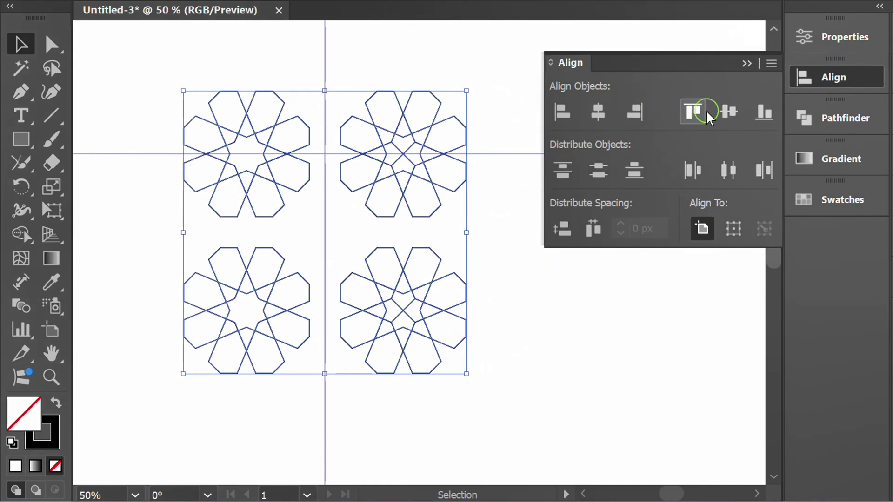
left_click(729, 112)
left_click(747, 63)
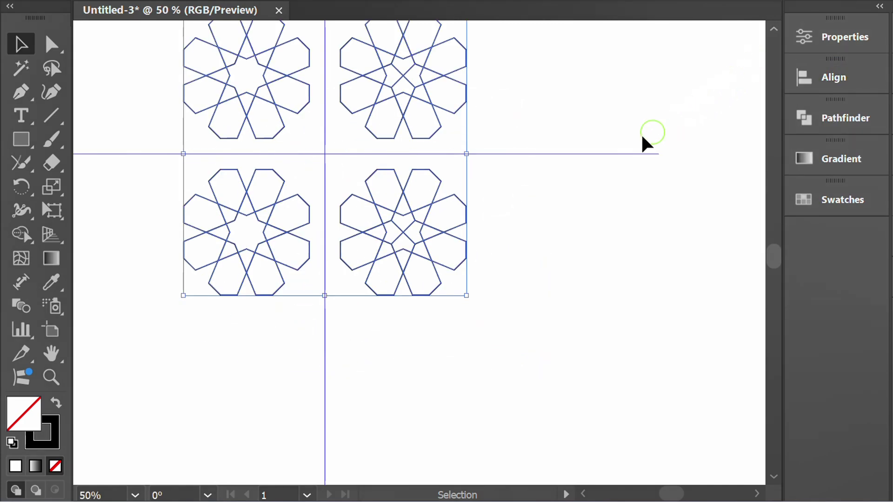
Step: Rotate the rosette group 45° using the Properties rotation field
left_click(807, 37)
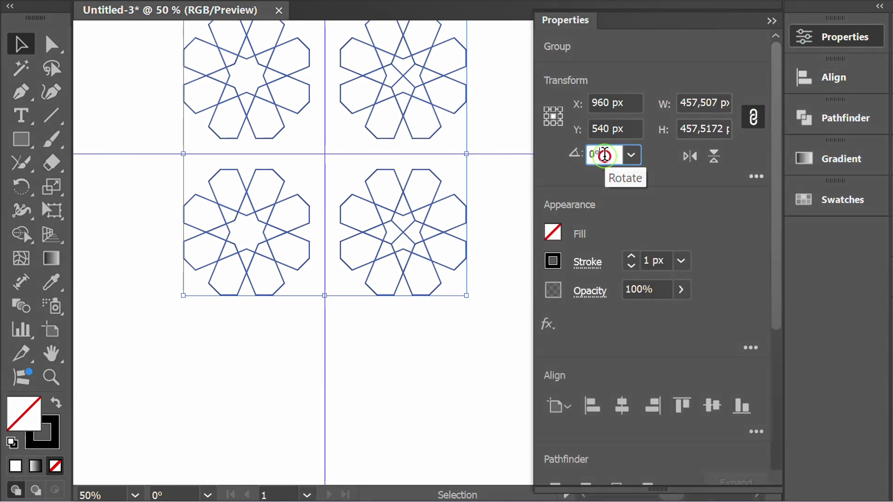
left_click(605, 153)
type("45")
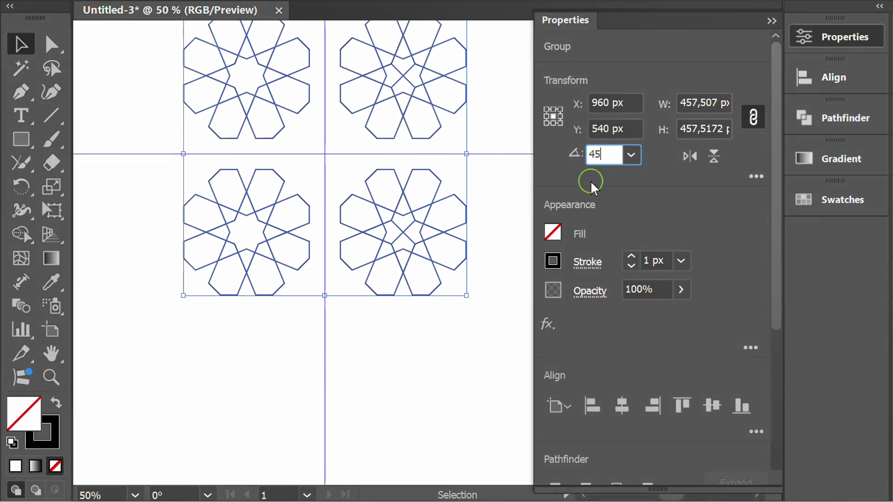
key("Return")
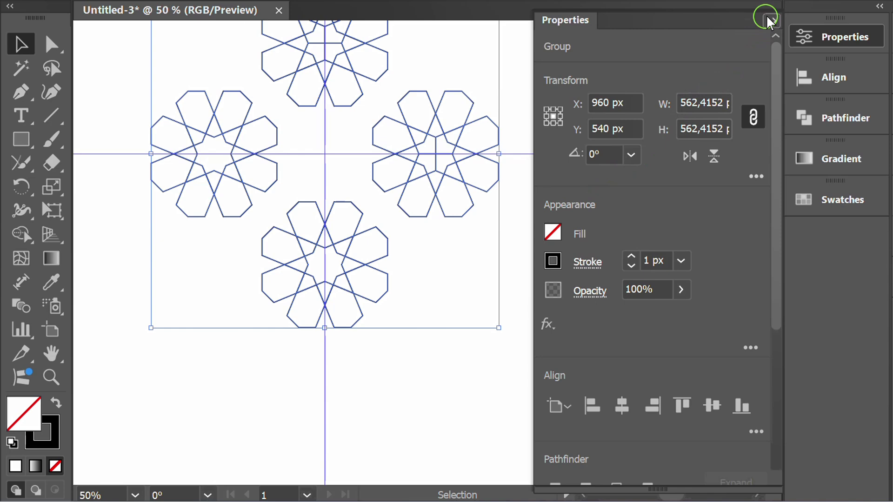
left_click(767, 20)
left_click(580, 218)
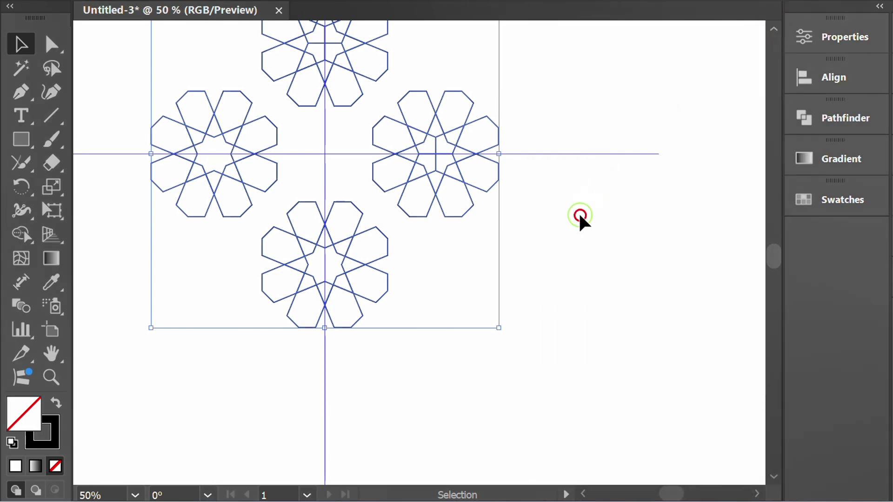
Step: Draw a rectangle in the central gap between the rosettes and widen it evenly from its centre
key("ctrl+1")
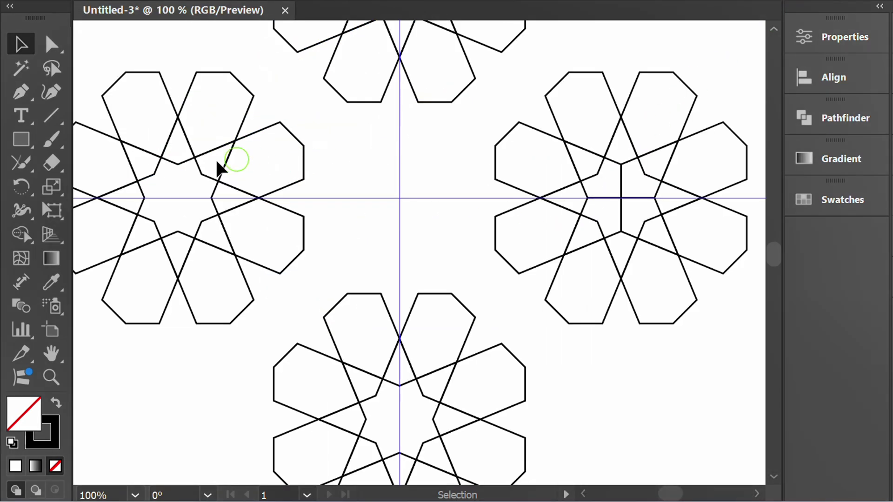
left_click(22, 146)
left_click(96, 141)
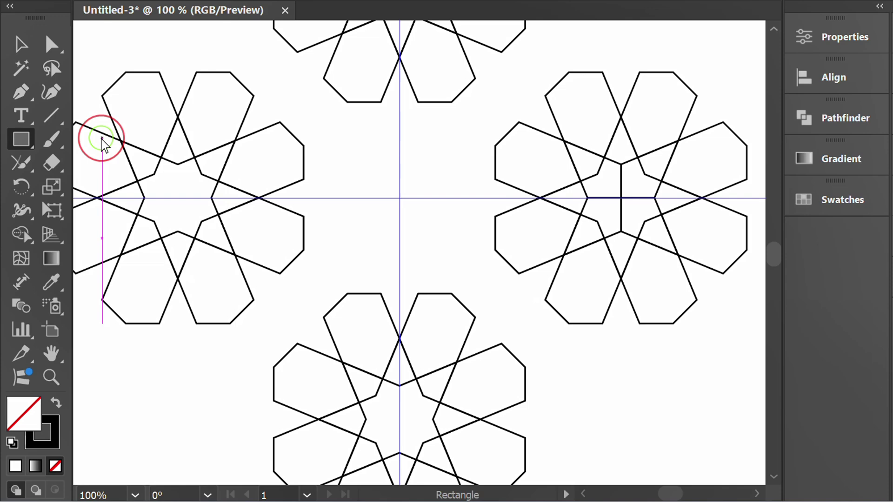
left_click_drag(347, 102, 452, 294)
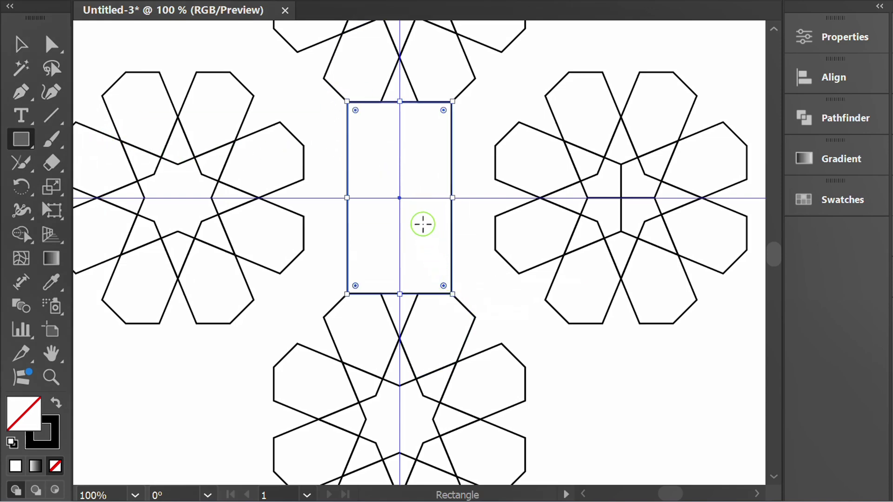
key("alt")
left_click_drag(451, 198, 496, 179)
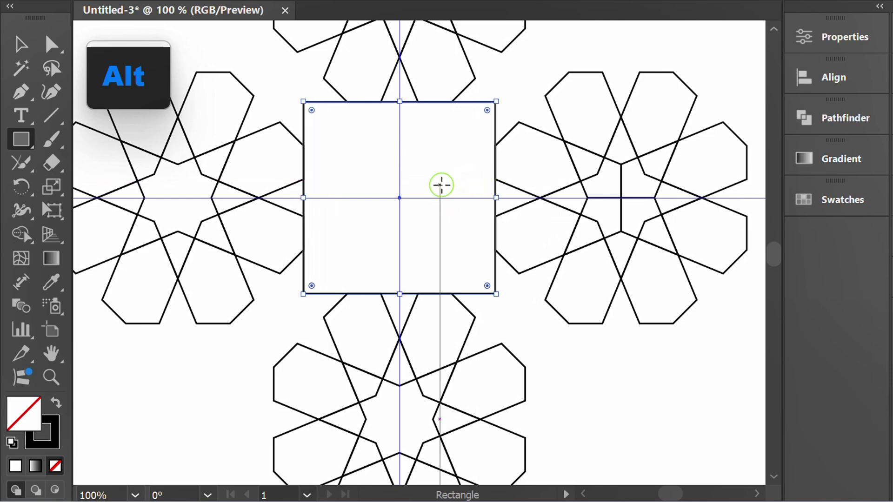
Step: Select the rosettes together with the rectangle and rotate everything 45°
key("v")
key("ctrl+shift+a")
key("ctrl+minus")
key("ctrl+minus")
left_click_drag(580, 56, 295, 316)
key("ctrl+minus")
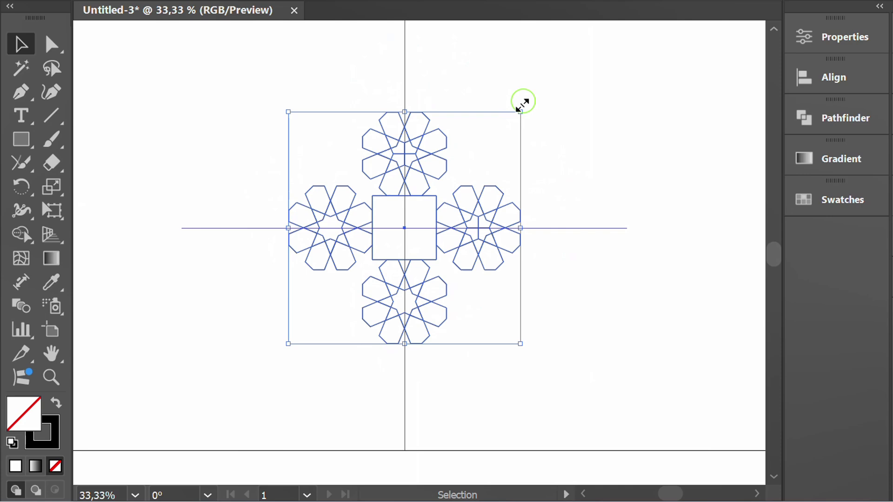
left_click_drag(522, 100, 413, 99)
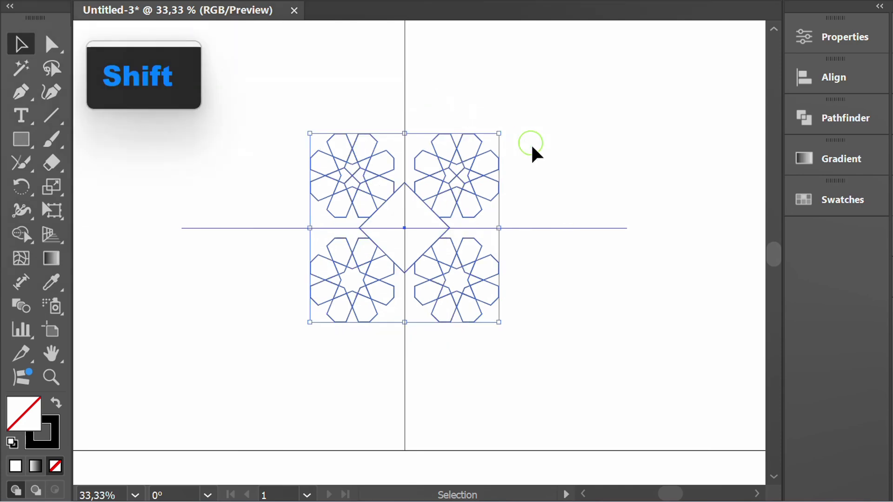
left_click(535, 177)
scroll(395, 249, "up", 3, "alt")
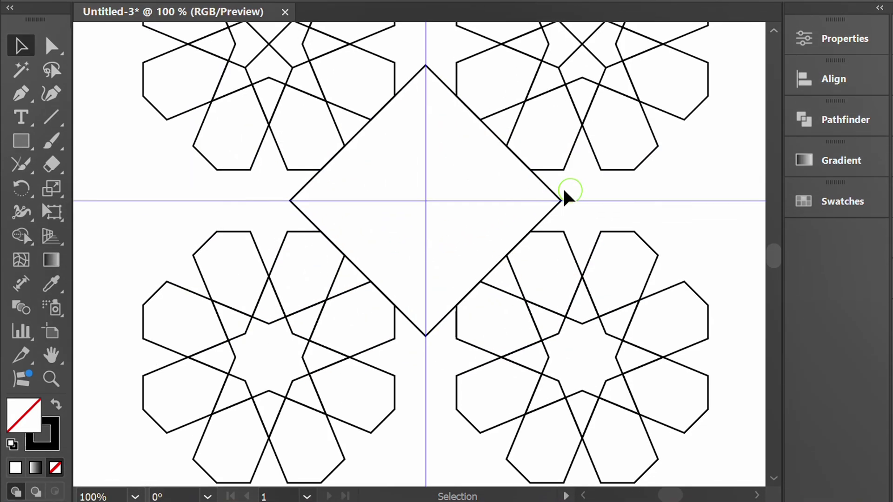
Step: Set the stroke colour to green
left_click(166, 19)
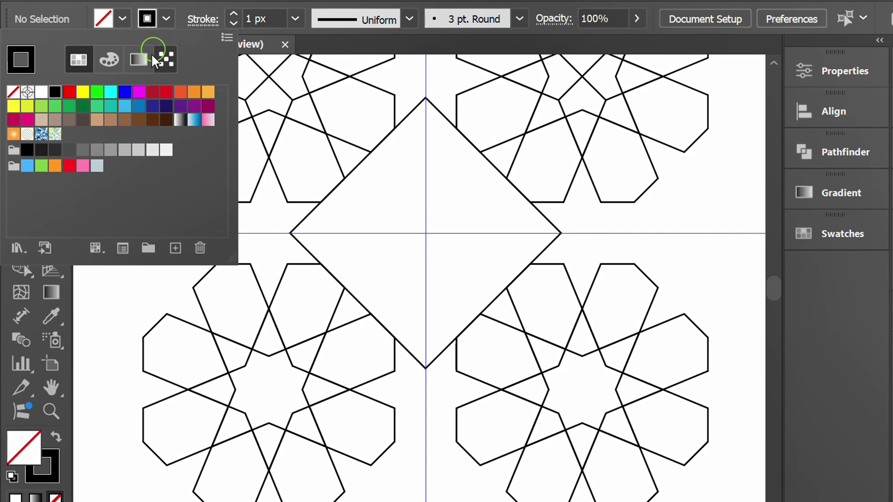
left_click(97, 107)
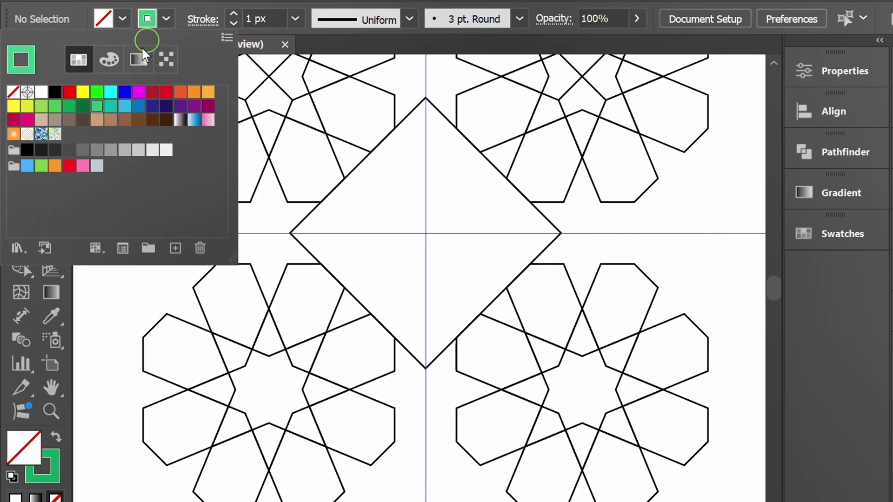
left_click(207, 110)
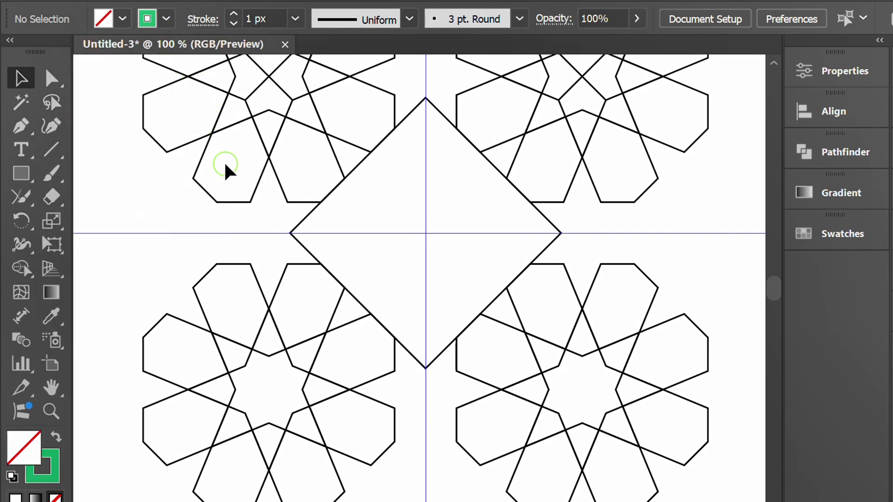
Step: Draw a closed, elongated hexagon horizontally across the central diamond with the Pen tool
left_click(21, 125)
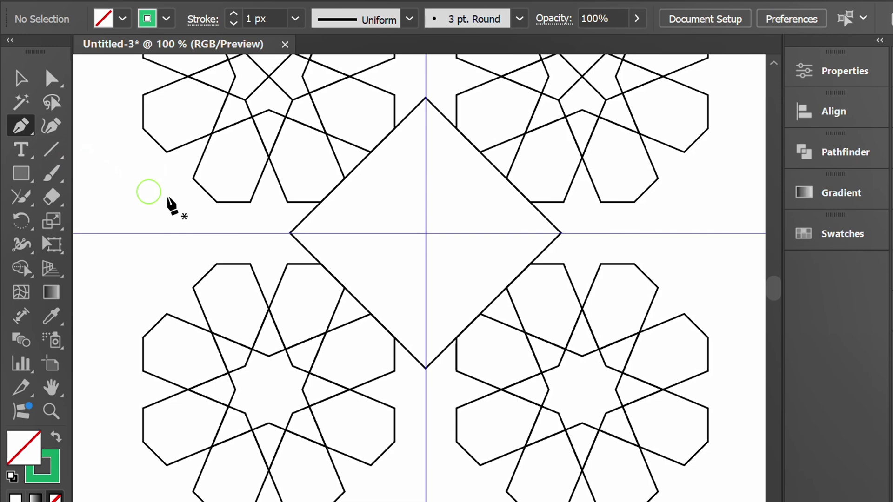
left_click(303, 246, "ctrl")
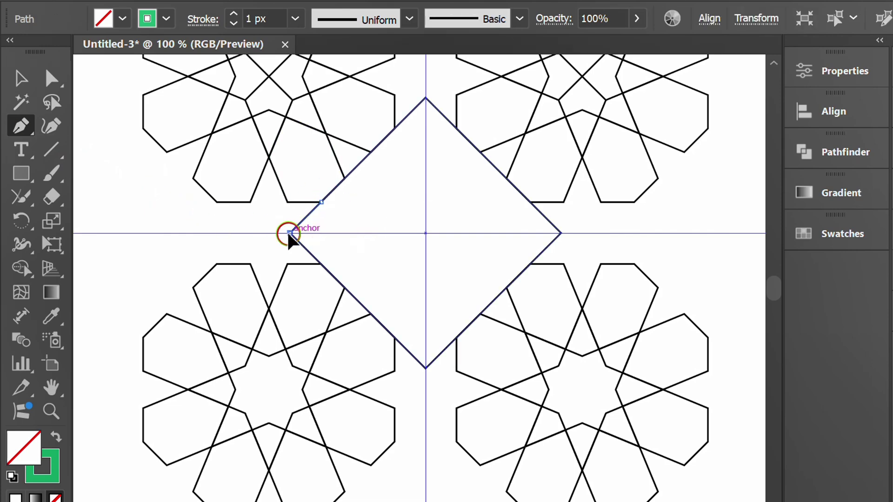
left_click(289, 233)
left_click(321, 264)
left_click(530, 264)
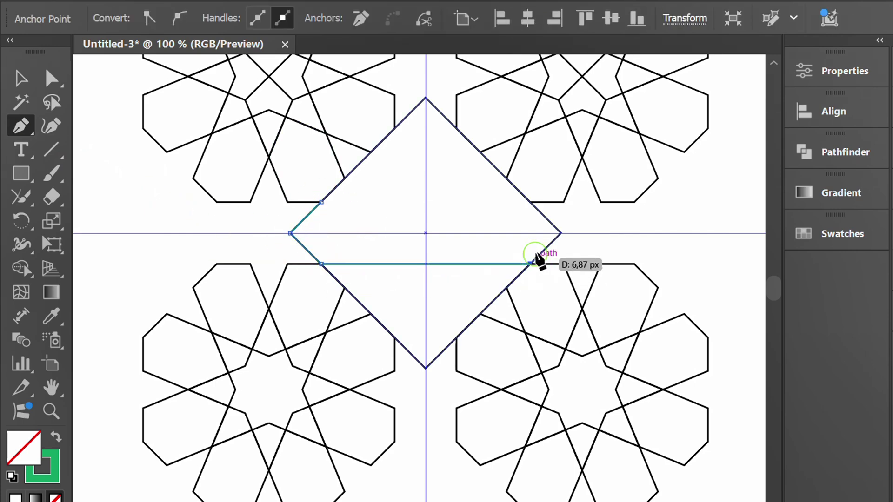
left_click(562, 233)
left_click(530, 202)
left_click(321, 202)
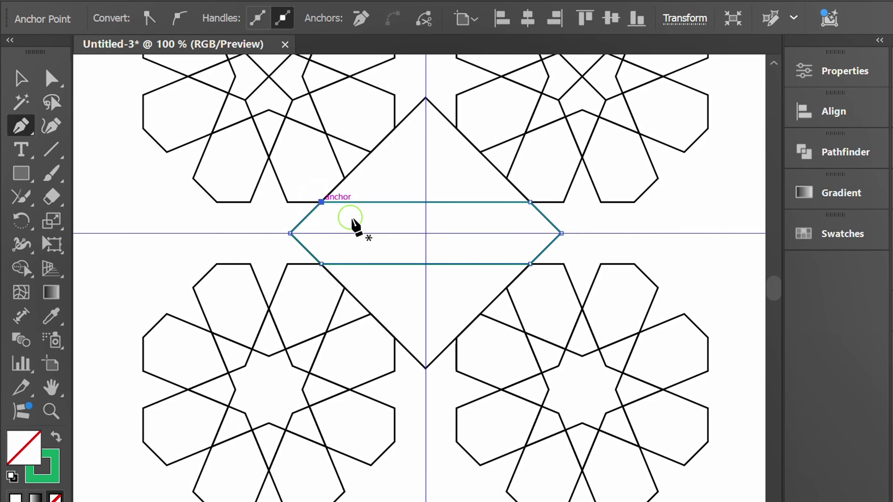
Step: Rotate a 90° copy of the green hexagon so it runs vertically through the diamond
key("v")
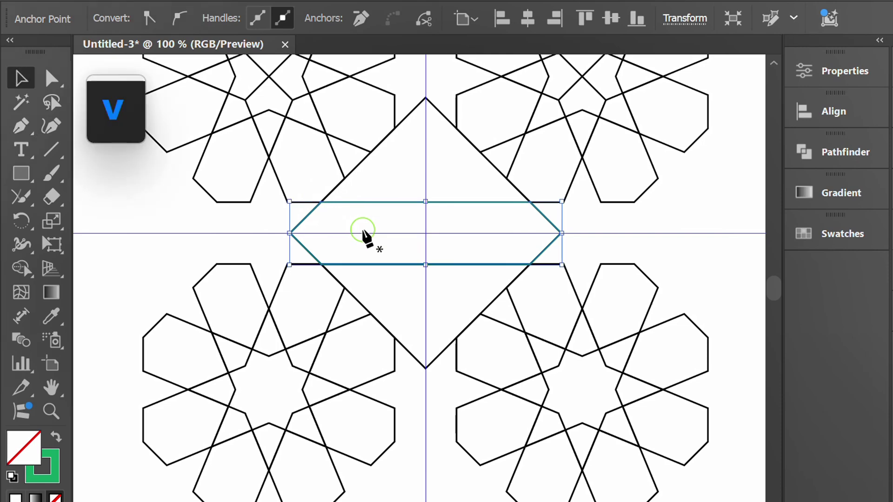
left_click(172, 256)
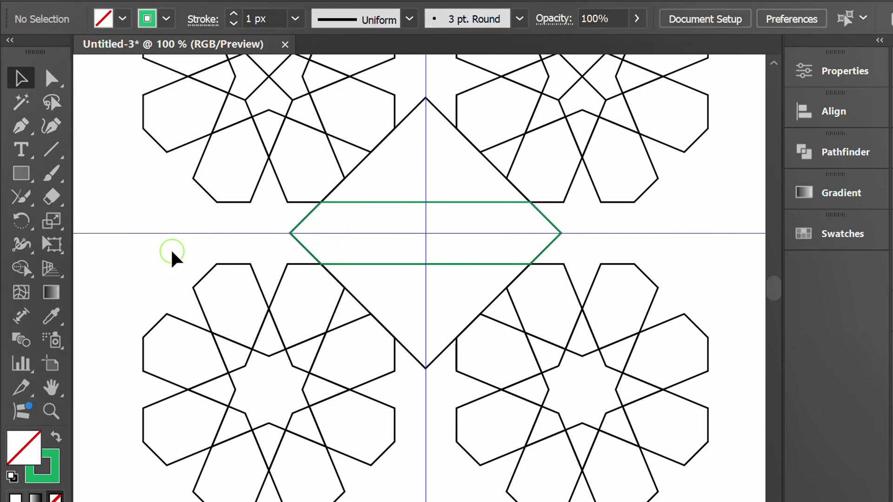
left_click(311, 215)
key("r")
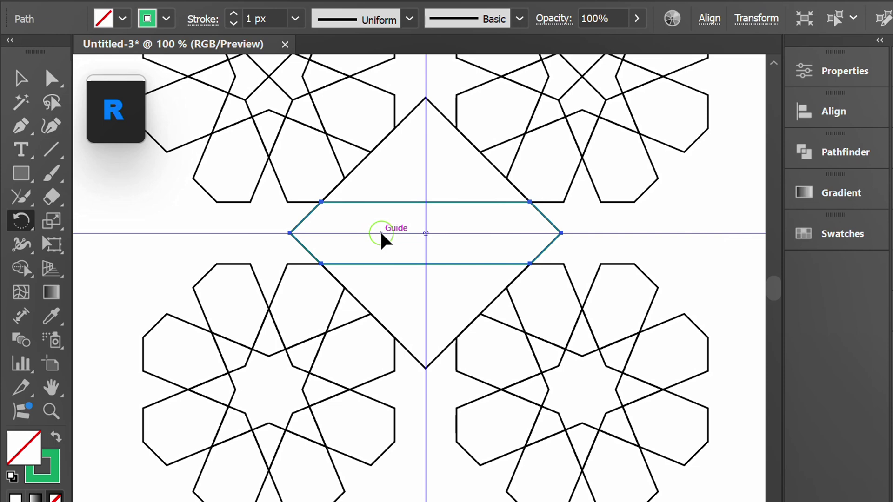
left_click_drag(354, 228, 436, 298)
key("v")
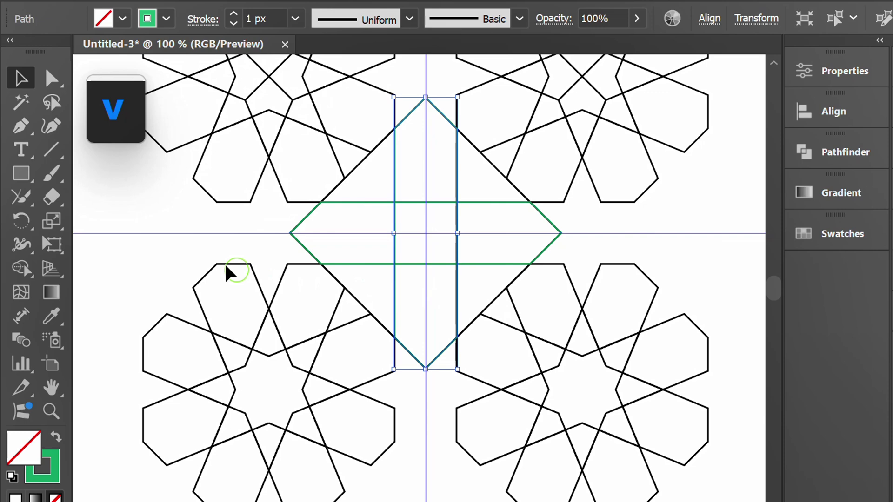
left_click(192, 233)
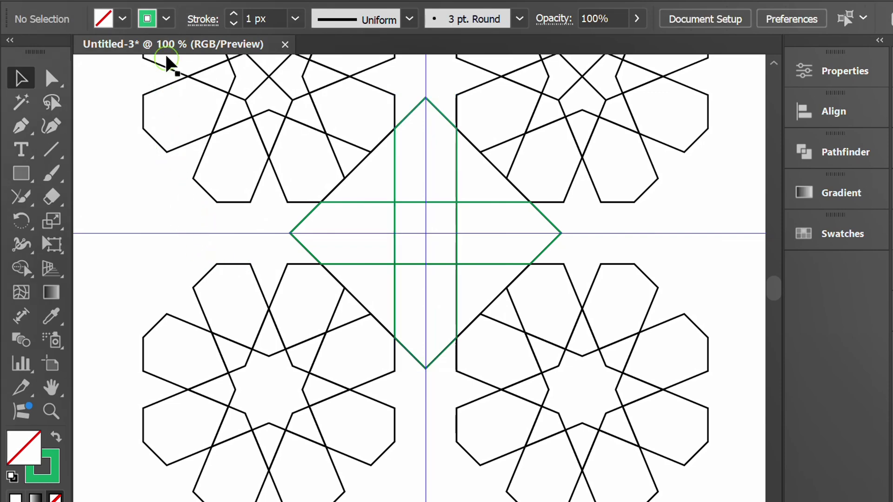
left_click(165, 20)
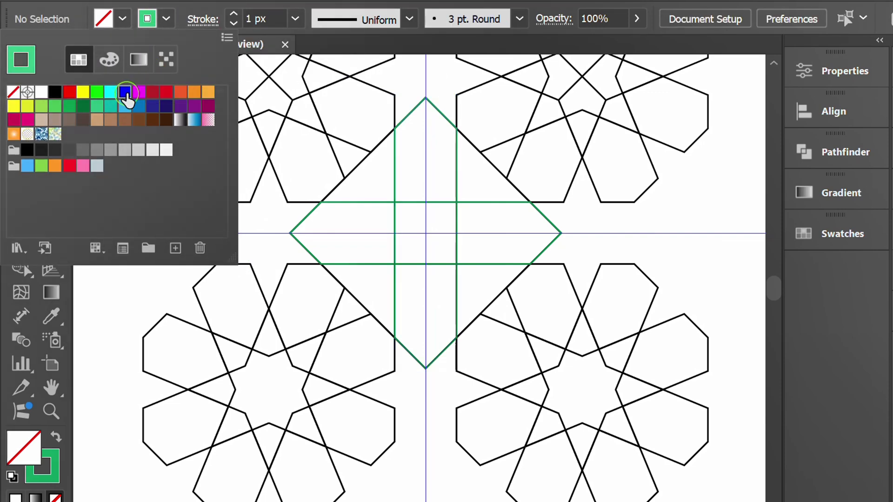
Step: Set the stroke to blue and draw a square over the hexagons' crossing
left_click(125, 92)
left_click(162, 33)
left_click(188, 237)
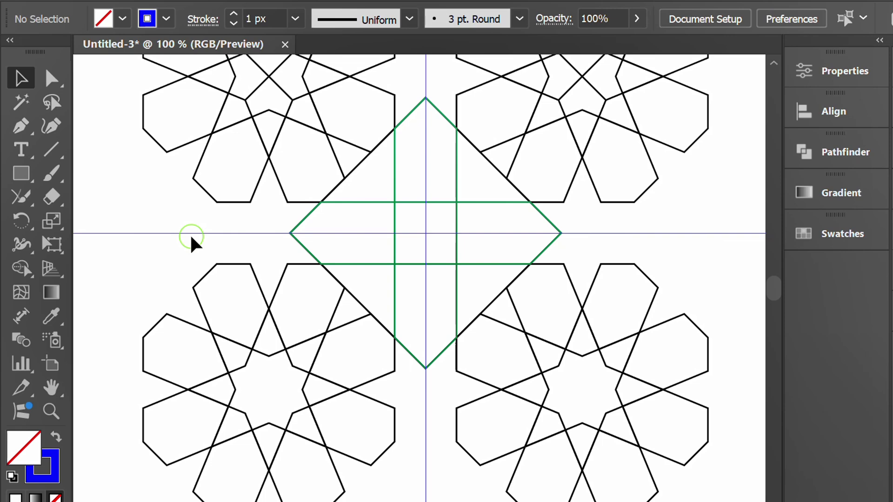
left_click(112, 210)
left_click(21, 173)
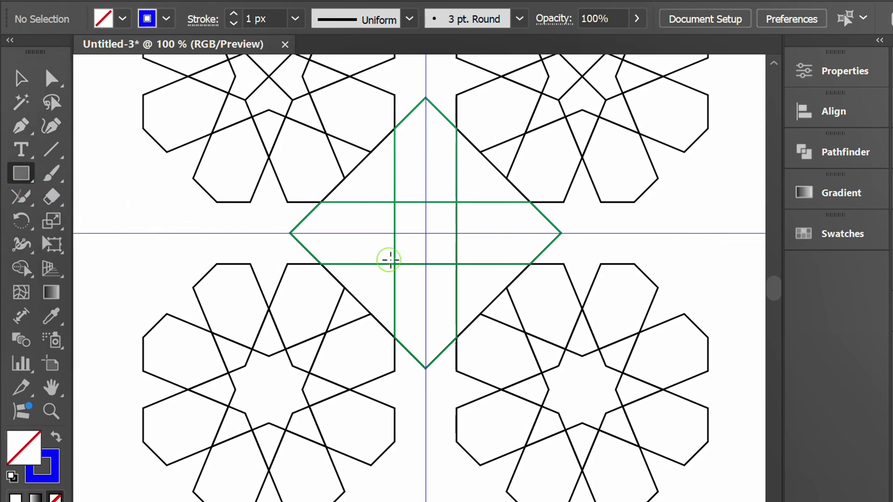
key("ctrl+equal")
key("ctrl+equal")
key("ctrl+equal")
mouse_move(326, 137)
left_mouse_down()
mouse_move(380, 215)
mouse_move(511, 322)
left_mouse_up()
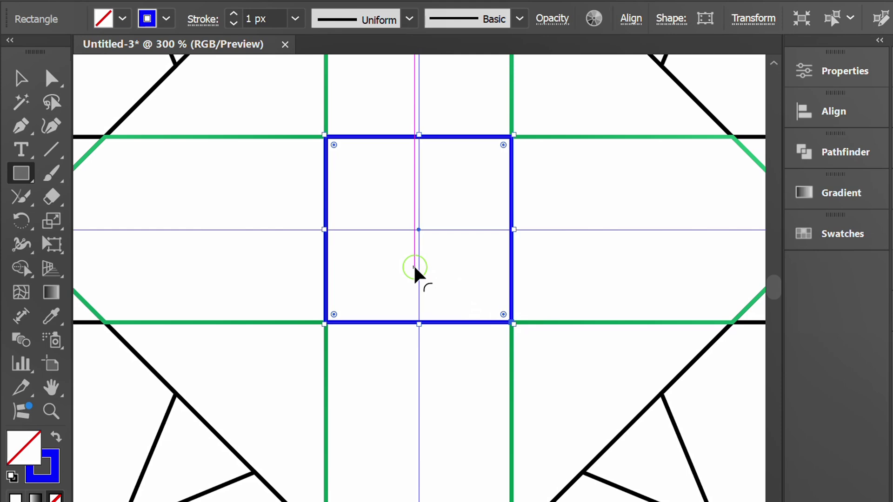
Step: Rotate a 45° copy of the square into an eight-point star and set stroke to RGB Magenta
key("r")
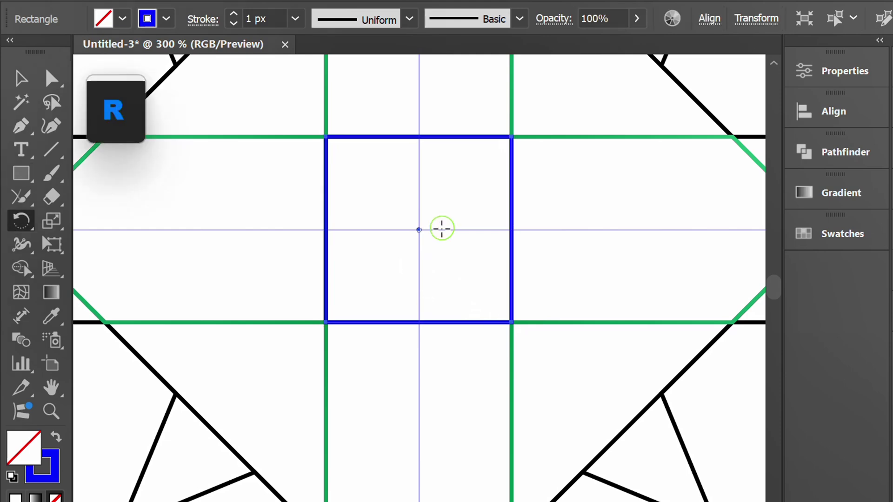
left_click_drag(401, 273, 456, 281)
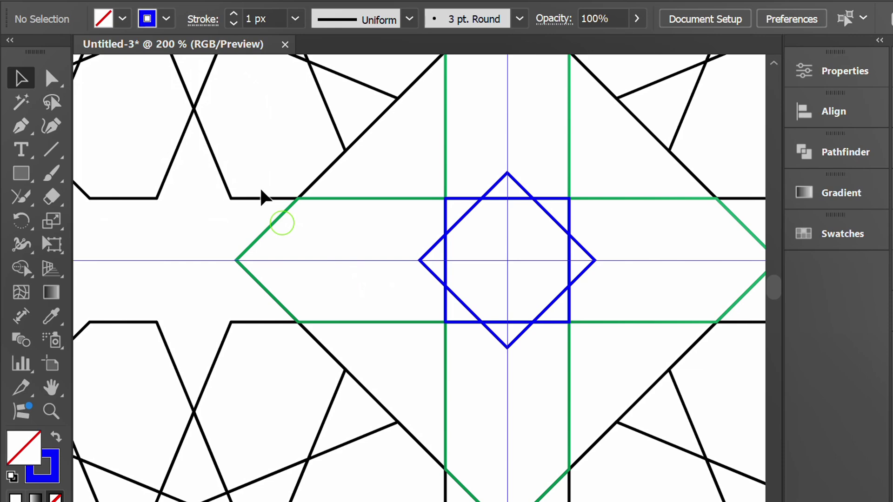
left_click(166, 19)
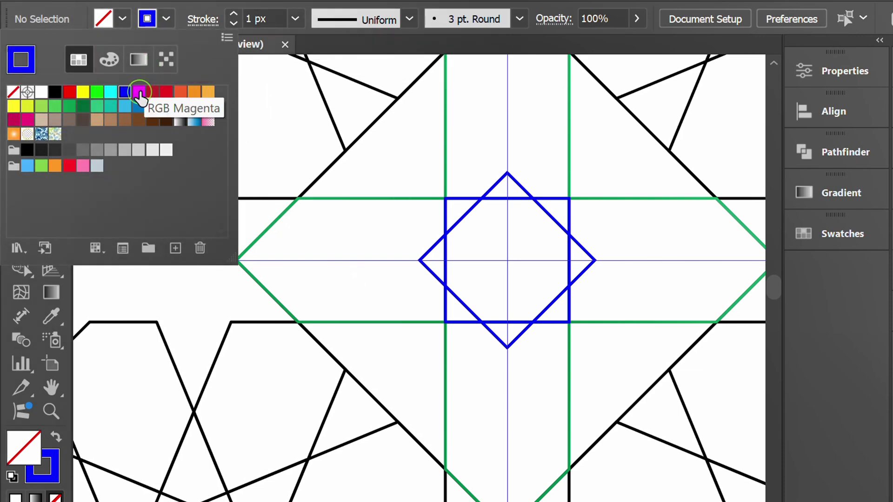
left_click(140, 93)
left_click(166, 18)
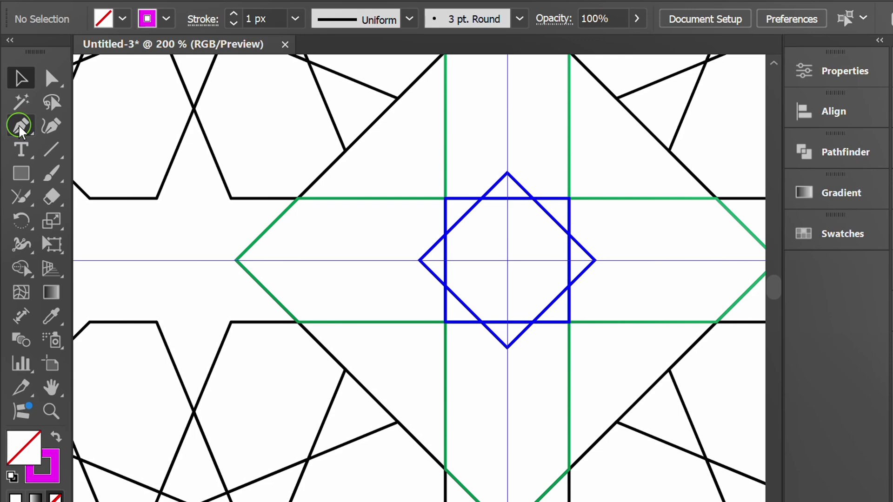
Step: Draw an open magenta path down the star's left edge, bending out to the diamond's left tip
left_click(21, 126)
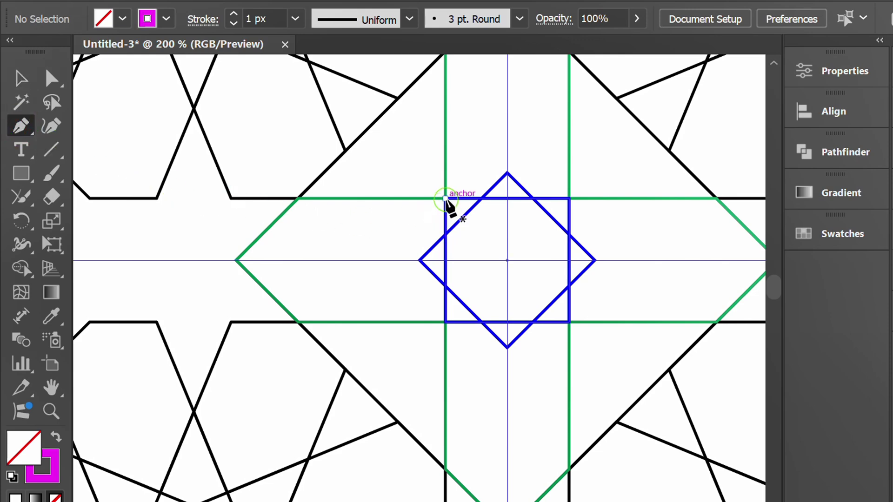
left_click_drag(445, 199, 446, 236)
left_click(445, 235)
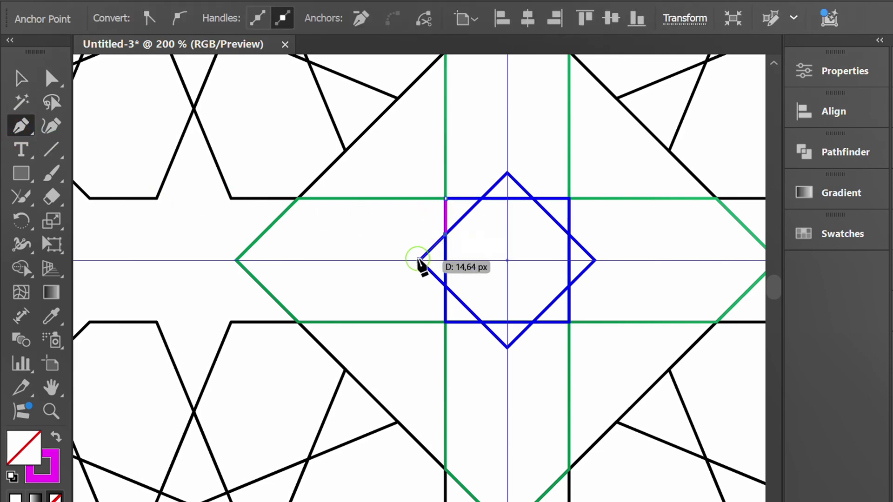
left_click(420, 261)
left_click(446, 285)
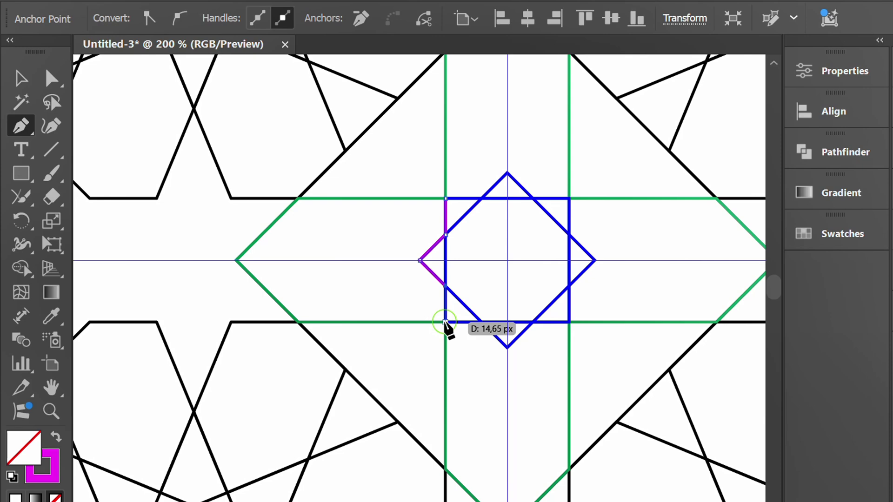
left_click(446, 323)
key("Escape")
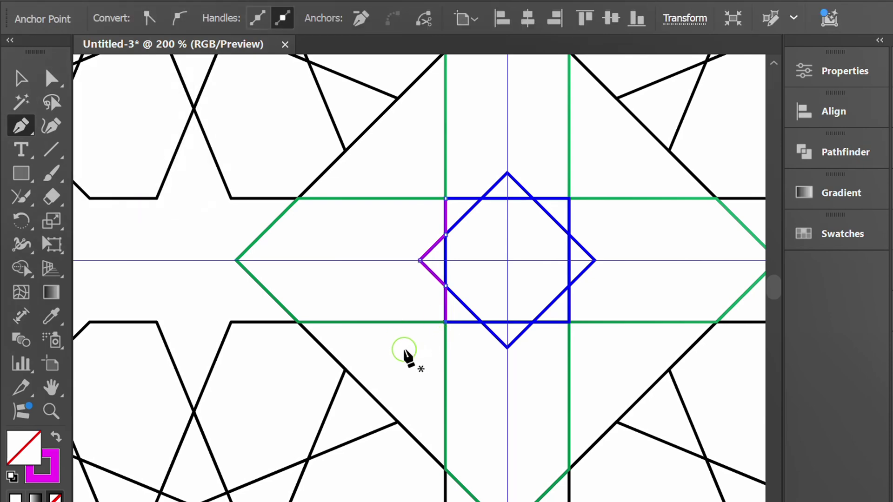
Step: Reflect a copy of the magenta path across the diamond's left tip to form an X
key("v")
left_click(402, 357)
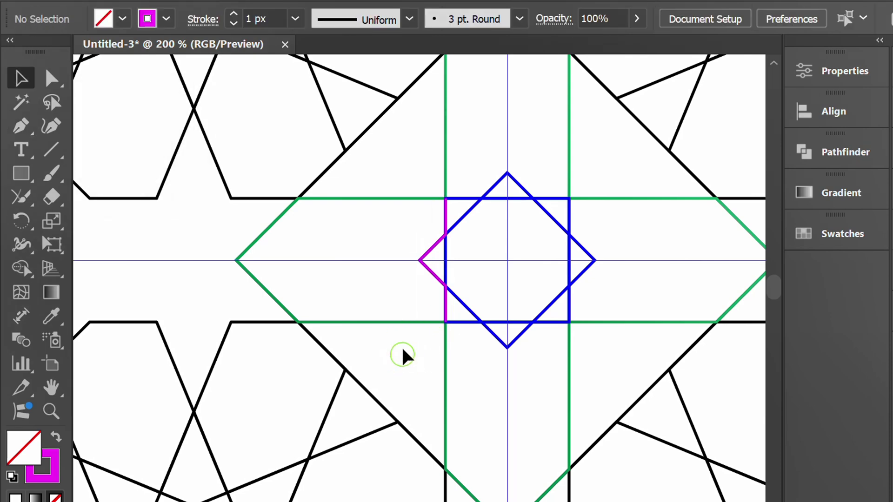
left_click(419, 249)
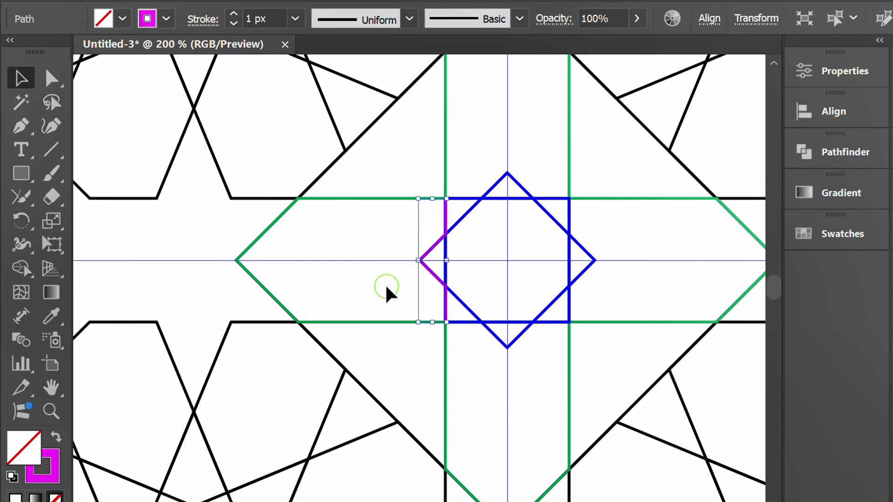
key("o")
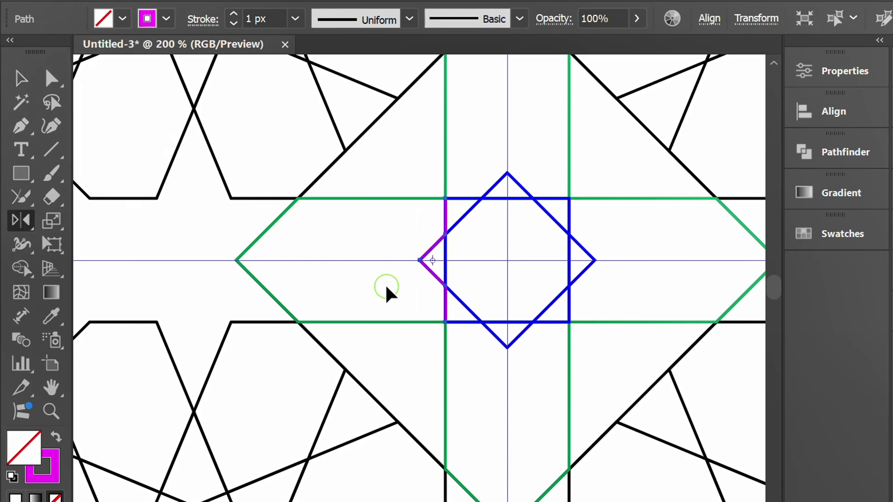
left_click(420, 261)
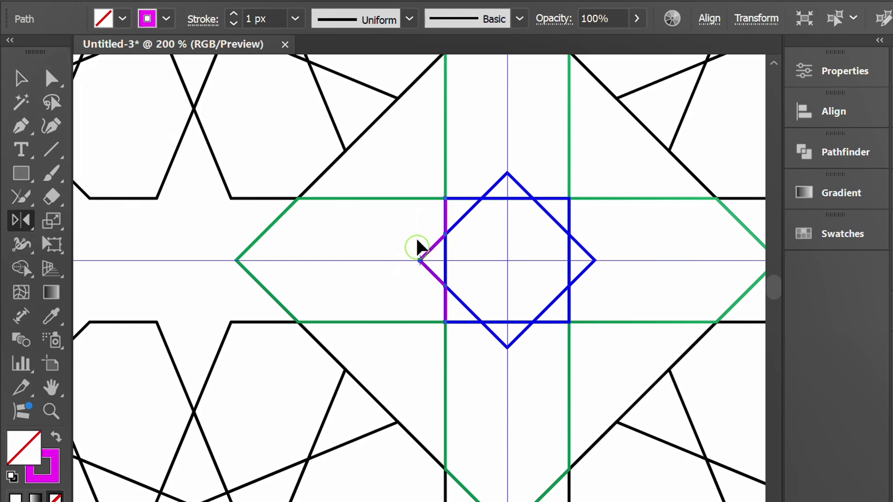
mouse_move(425, 222)
left_mouse_down()
mouse_move(396, 226)
mouse_move(413, 221)
left_mouse_up()
key("alt")
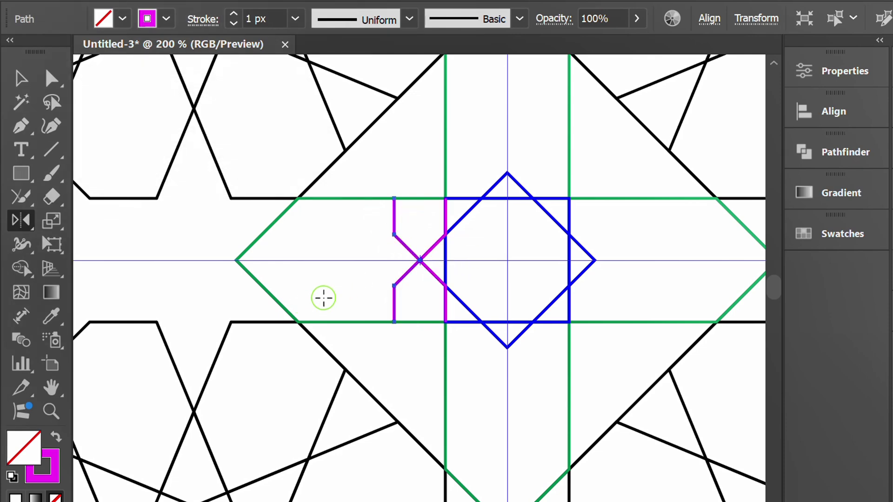
key("v")
left_click(326, 300)
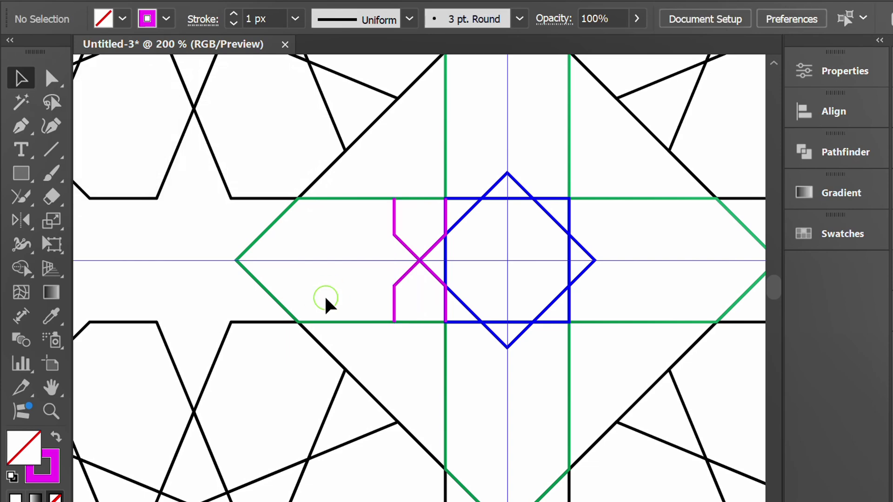
Step: Extend the magenta path around the hexagon's left end, closing it into an arrow-like outline
left_click(20, 126)
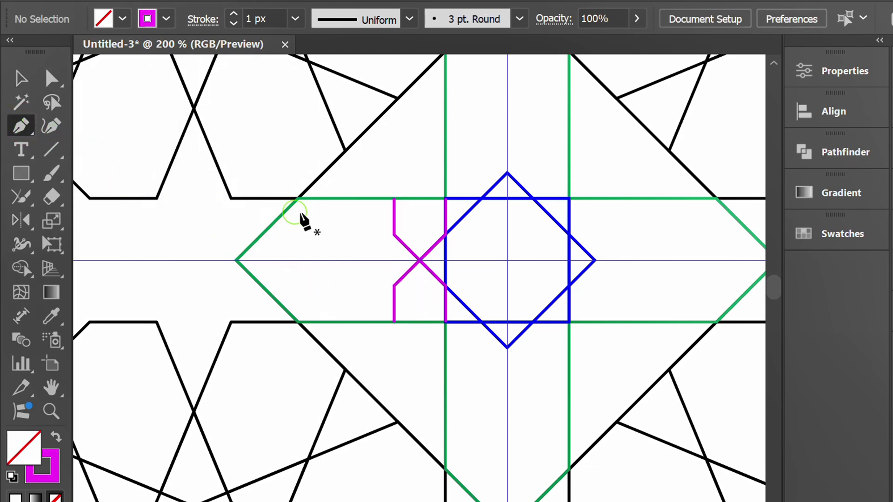
left_click(395, 199)
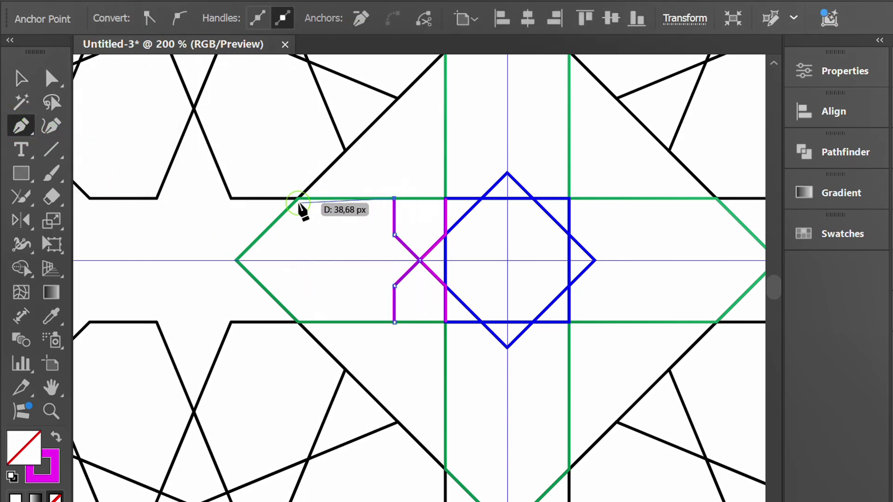
left_click(298, 199)
left_click(236, 261)
left_click(298, 322)
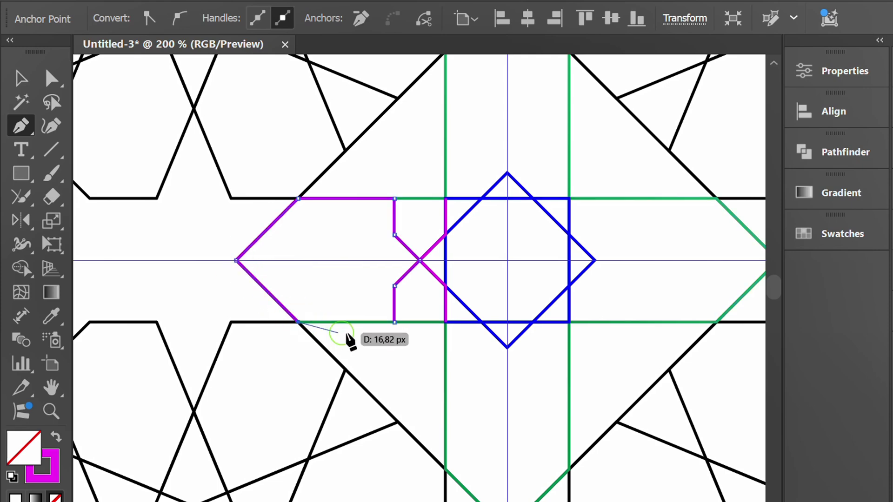
left_click(395, 322)
key("v")
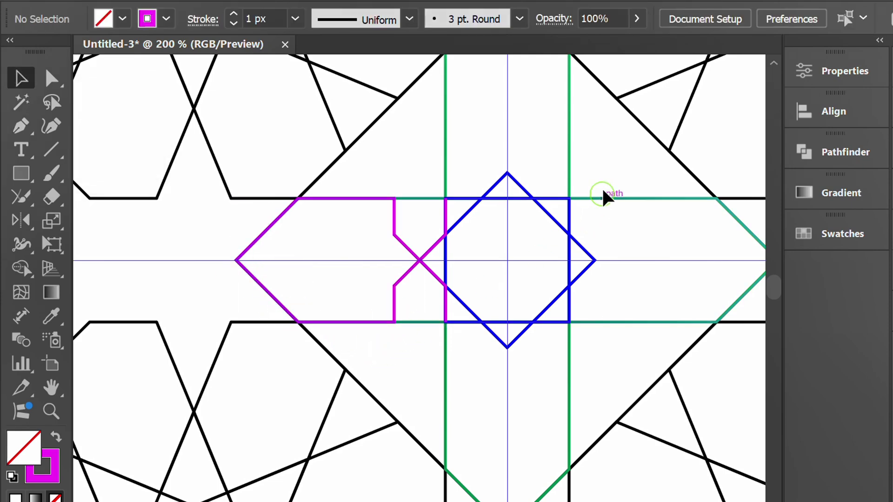
left_click_drag(603, 176, 488, 365)
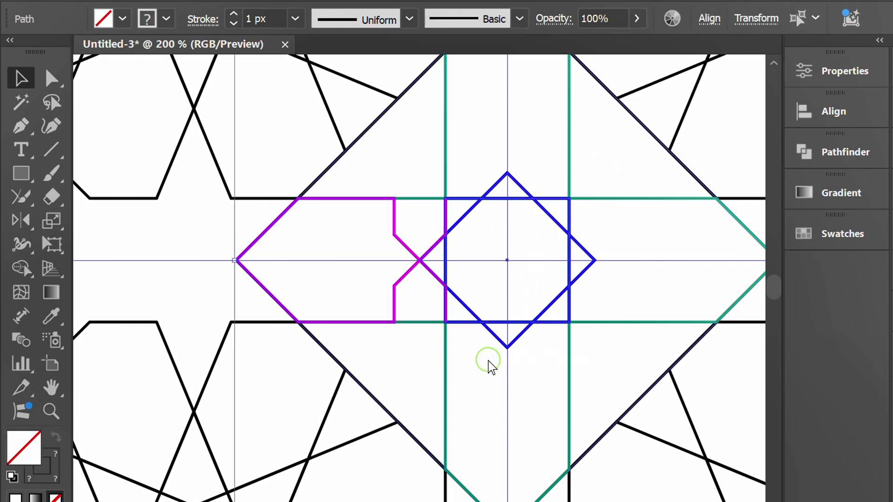
Step: Delete the green and blue construction shapes, then rotate 90° copies of the magenta piece around the guide intersection
key("Delete")
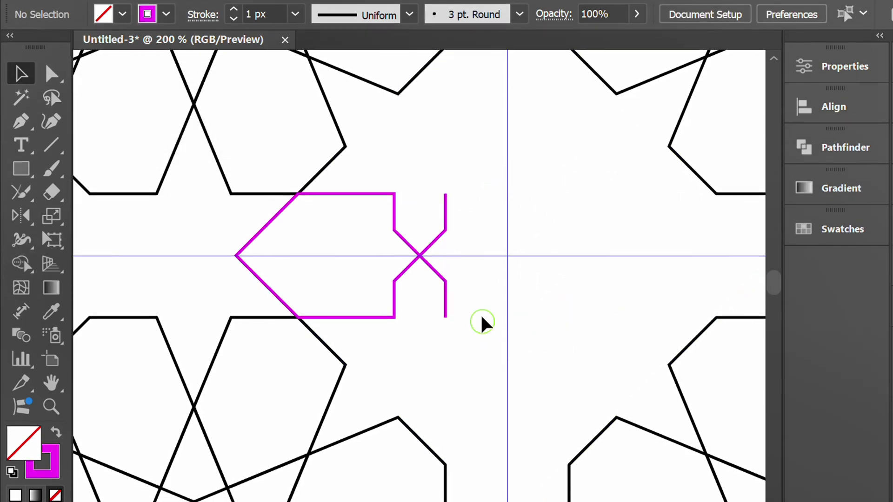
left_click_drag(478, 217, 374, 289)
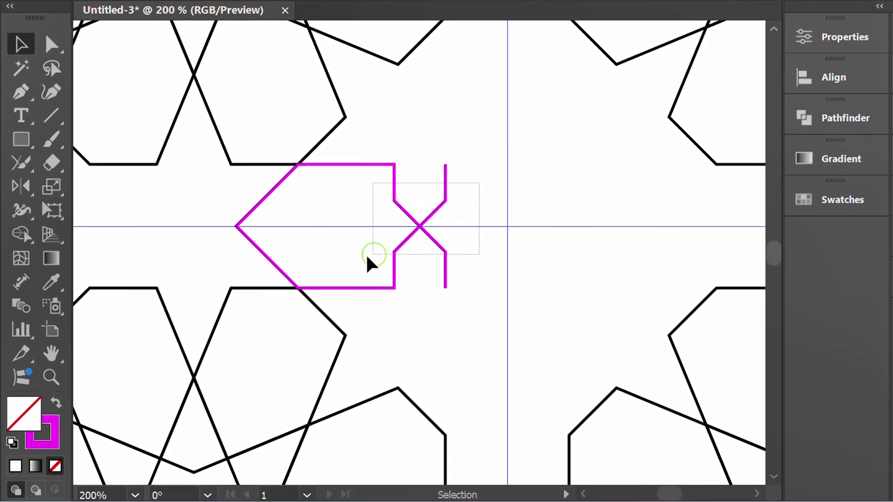
left_click_drag(367, 257, 353, 263)
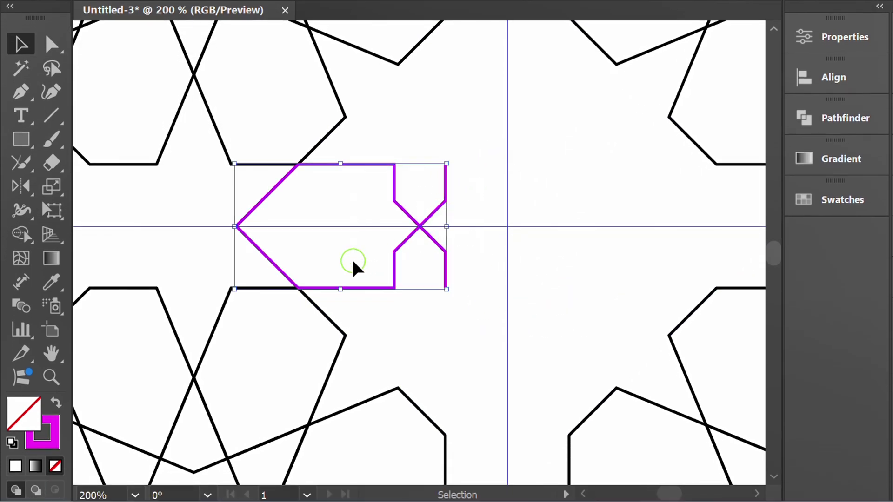
key("r")
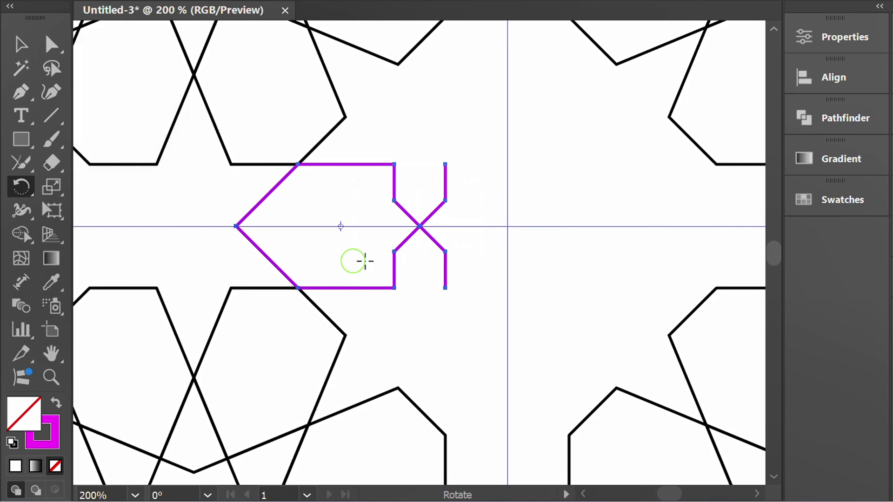
left_click(507, 227)
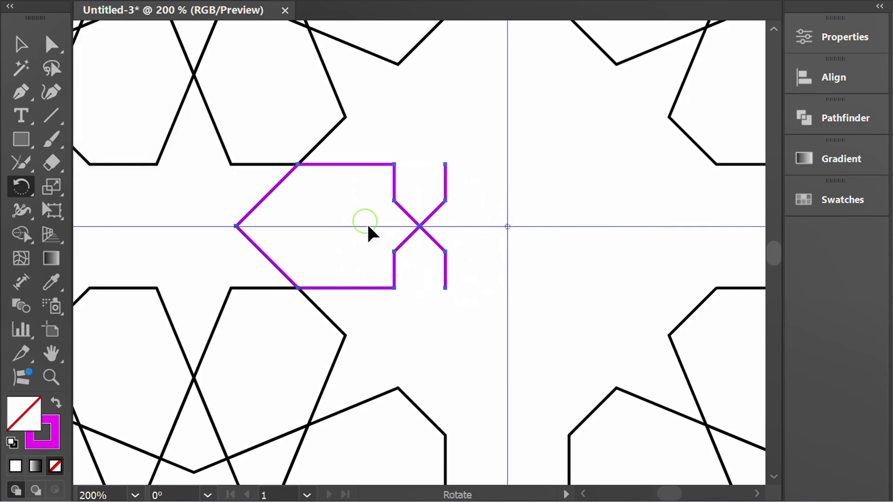
left_click_drag(367, 223, 478, 322)
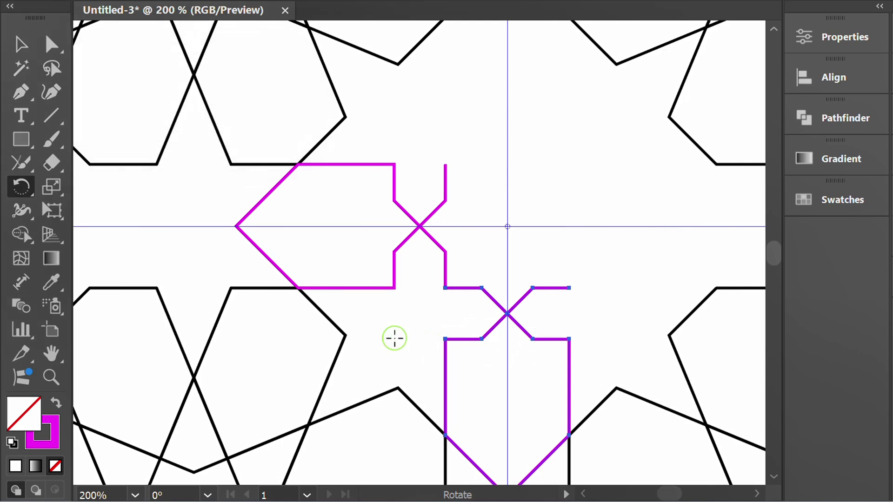
key("ctrl+d")
key("ctrl+d")
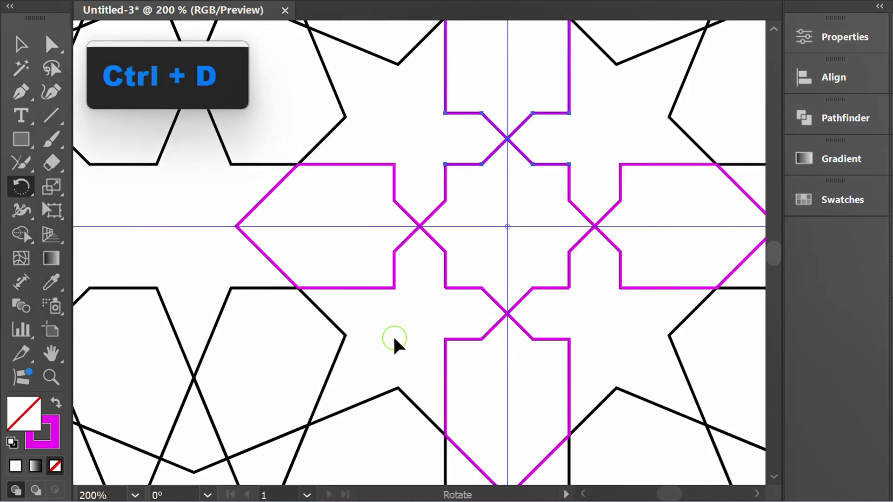
Step: Join the three open corners of the magenta cross motif with the Join Tool
key("v")
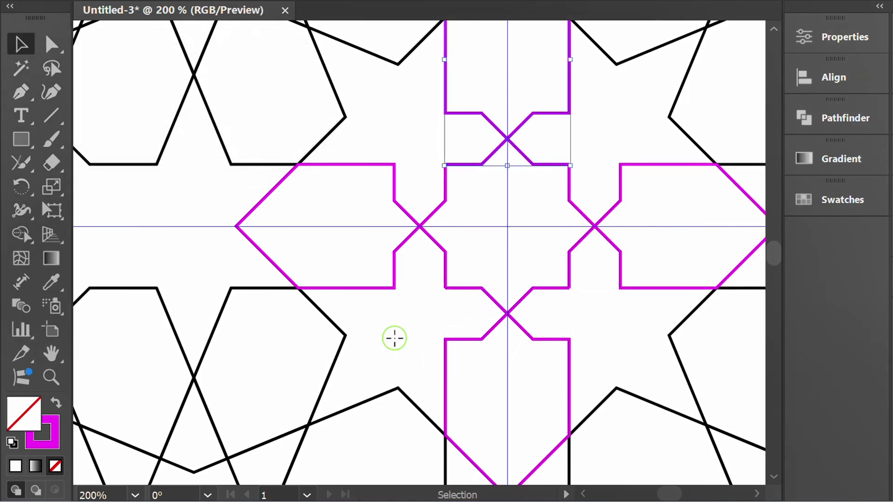
left_click(395, 339)
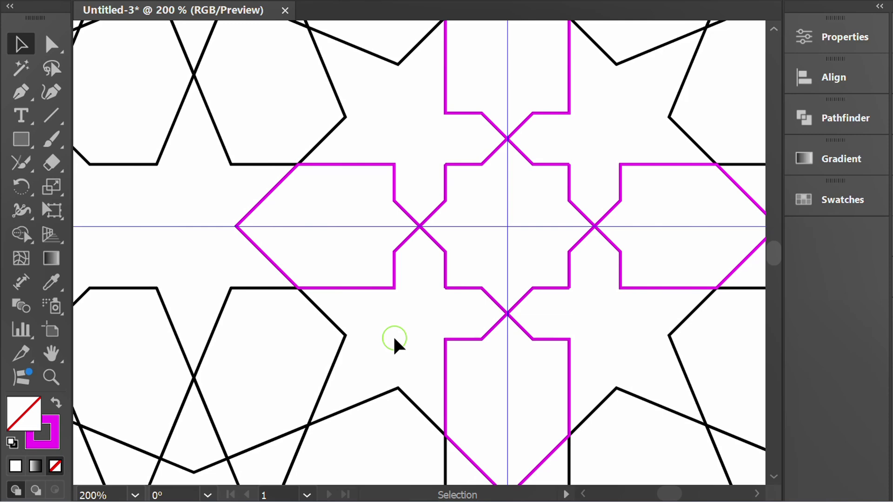
left_click(24, 164)
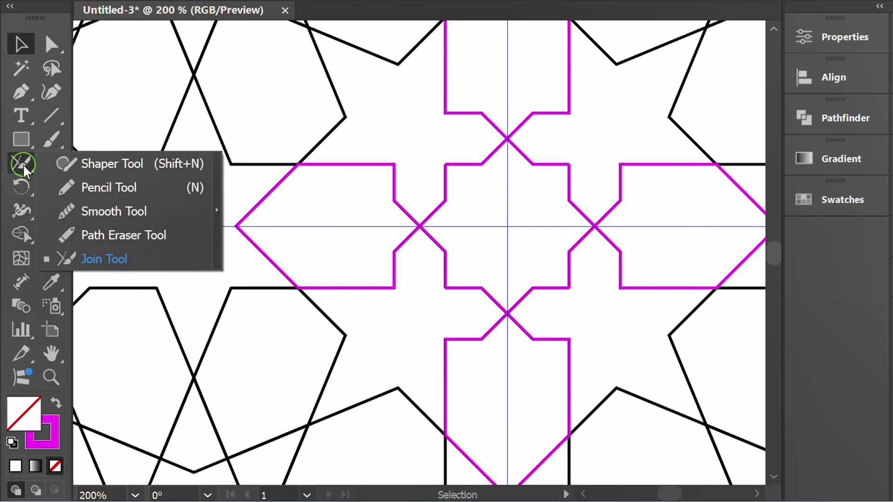
left_click(130, 259)
scroll(455, 168, "up", 6)
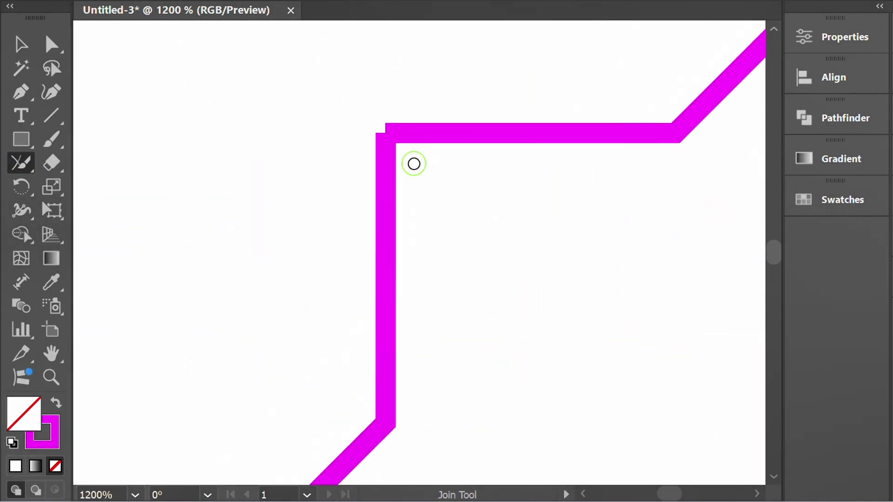
mouse_move(454, 109)
left_mouse_down()
mouse_move(353, 209)
mouse_move(372, 299)
left_mouse_up()
scroll(350, 93, "down", 3)
scroll(349, 93, "down", 3)
scroll(365, 295, "up", 6)
scroll(251, 281, "down", 4)
scroll(531, 279, "up", 5)
left_click_drag(544, 220, 454, 308)
scroll(459, 323, "down", 4)
scroll(478, 62, "up", 5)
left_click_drag(386, 52, 512, 135)
scroll(524, 147, "down", 4)
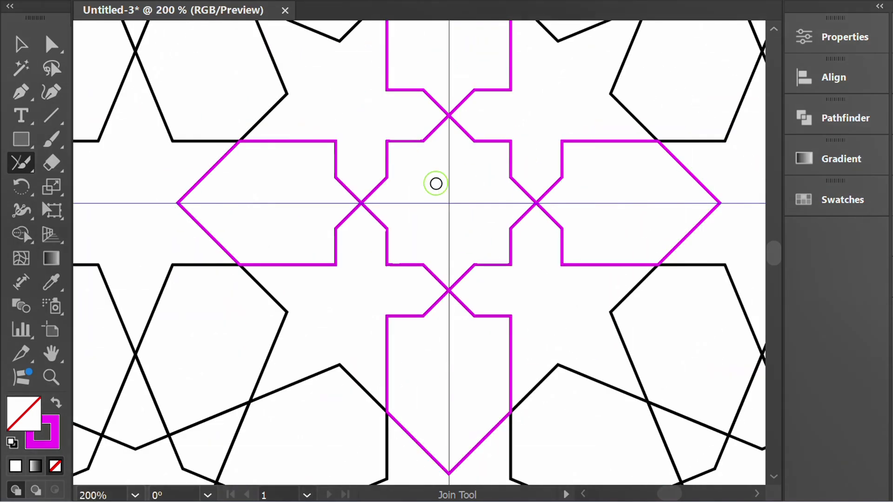
Step: Select the entire pattern and set its stroke colour to Black
key("v")
scroll(435, 184, "down", 2)
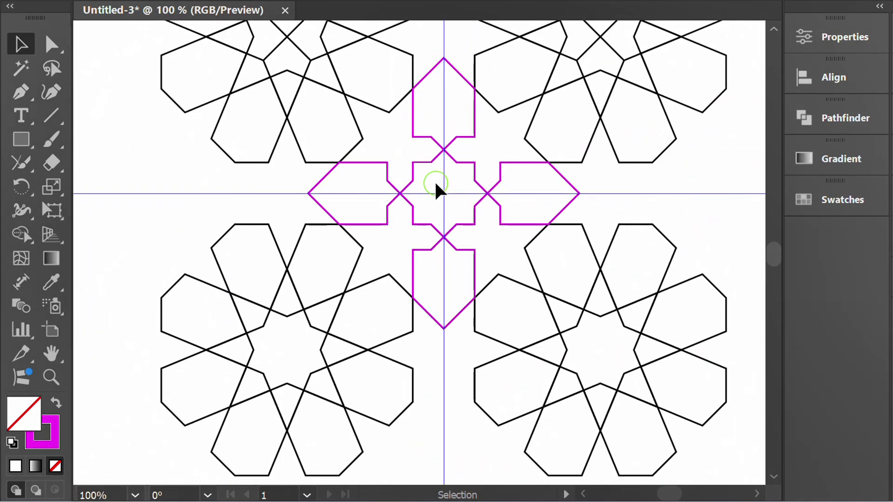
scroll(436, 183, "down", 2)
left_click_drag(559, 163, 286, 330)
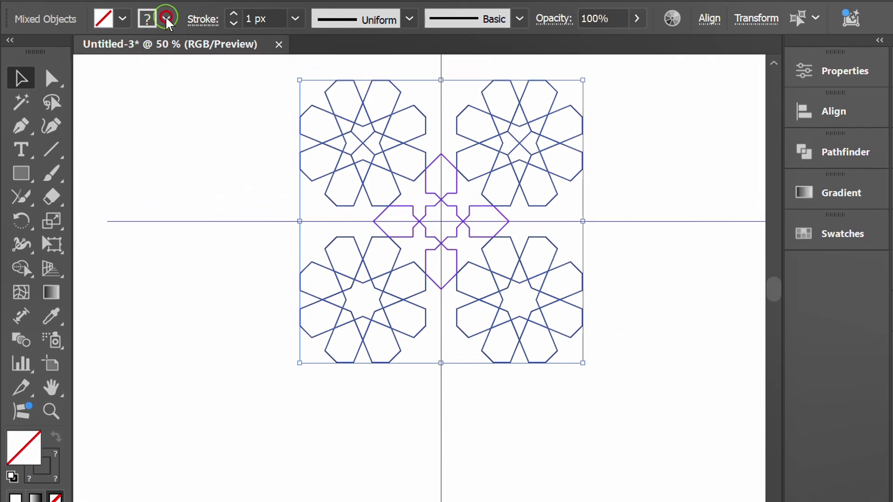
left_click(166, 18)
left_click(55, 95)
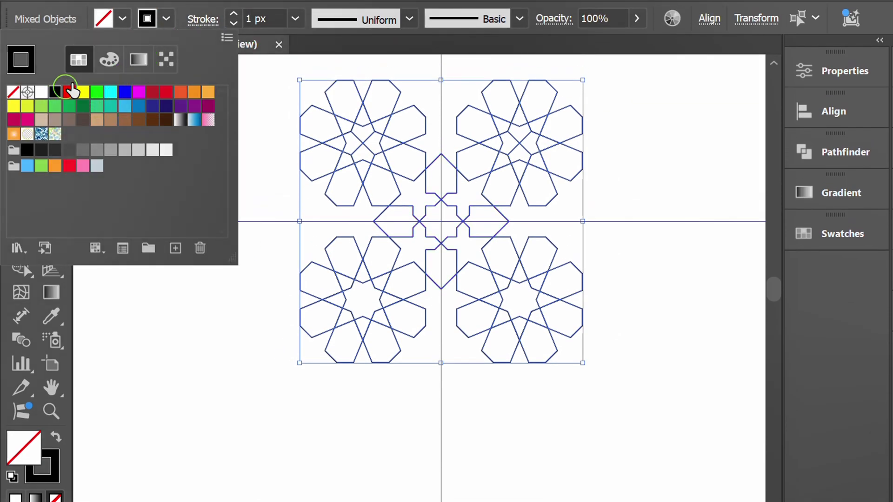
left_click(166, 17)
left_click(195, 164)
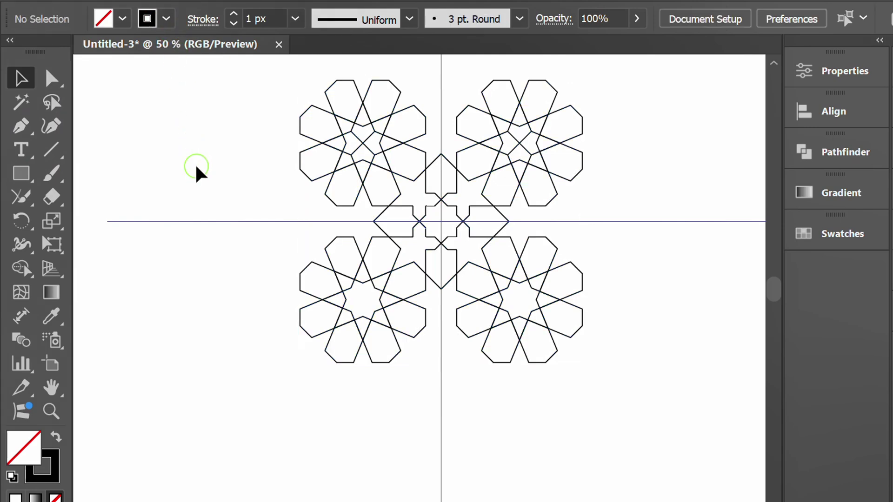
Step: Delete the crossing lines at the centre of the first rosette group
scroll(350, 137, "up", 2)
left_click(349, 159)
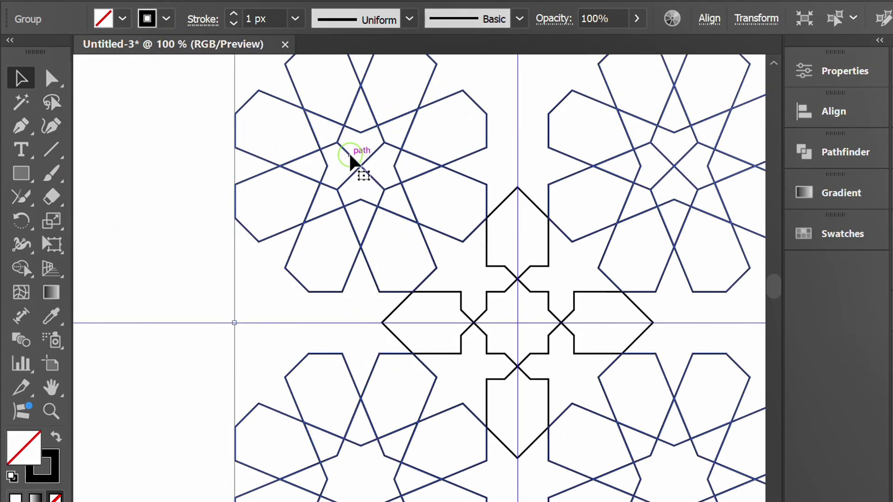
double_click(349, 152)
left_click(353, 160)
scroll(353, 160, "up", 1)
left_click(352, 182)
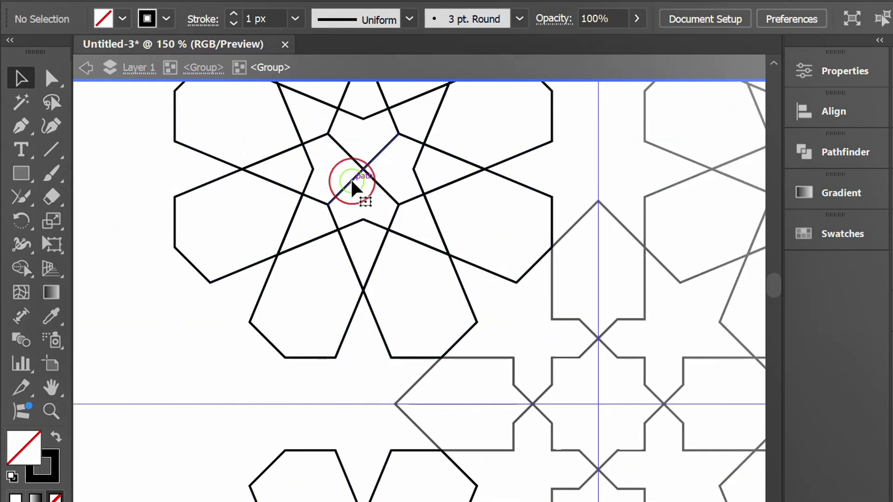
double_click(350, 180)
key("Delete")
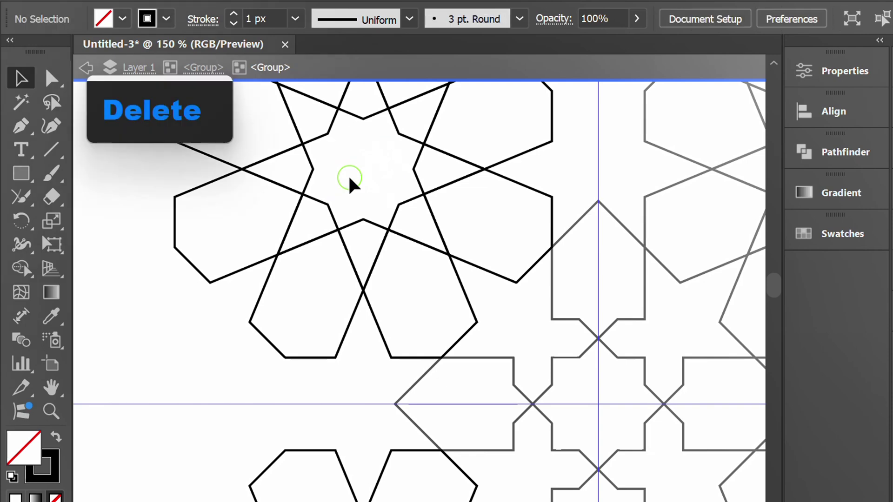
scroll(395, 206, "down", 1)
scroll(485, 192, "down", 1)
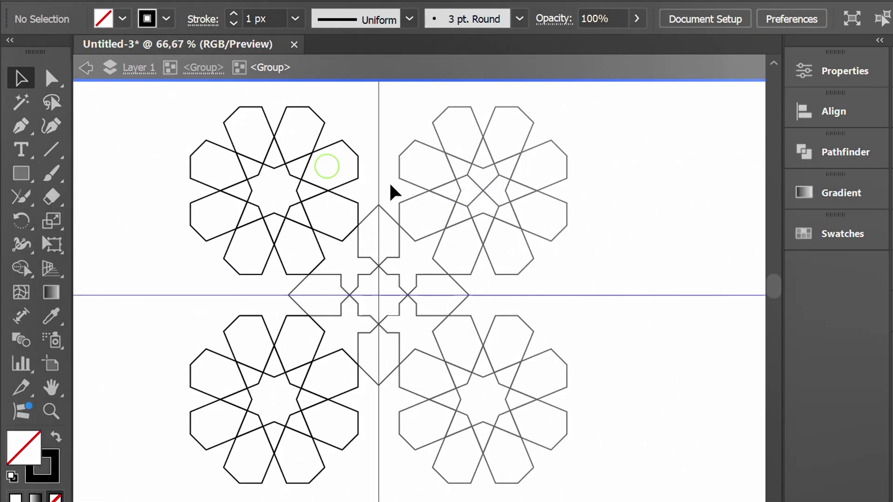
left_click(87, 69)
Step: Delete another rosette's central crossing lines and exit group isolation mode
scroll(497, 192, "up", 2)
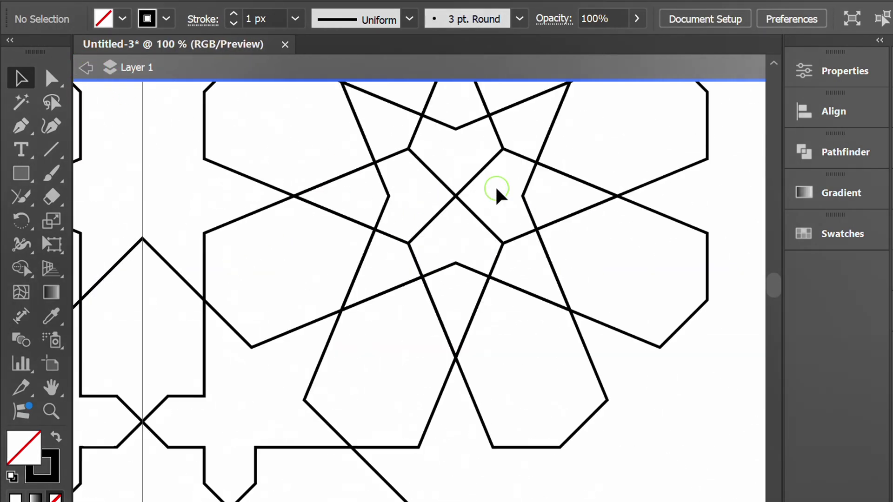
double_click(467, 180)
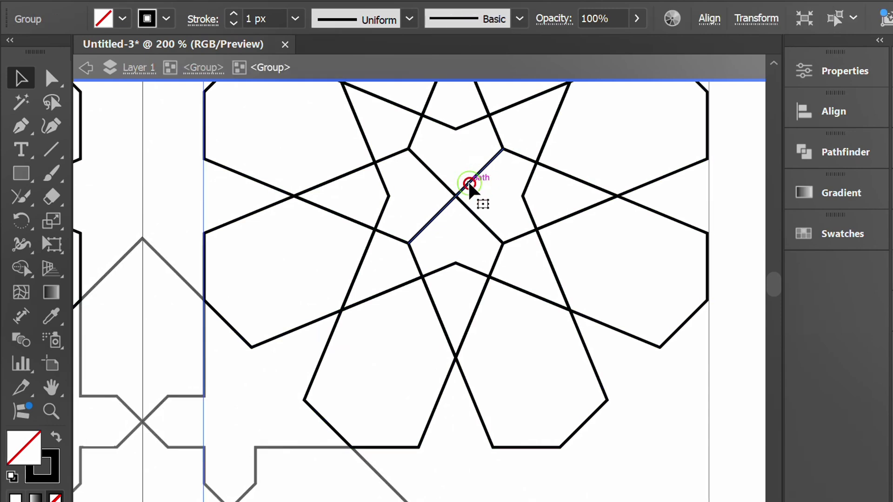
left_click(437, 212)
key("Delete")
scroll(436, 206, "down", 2)
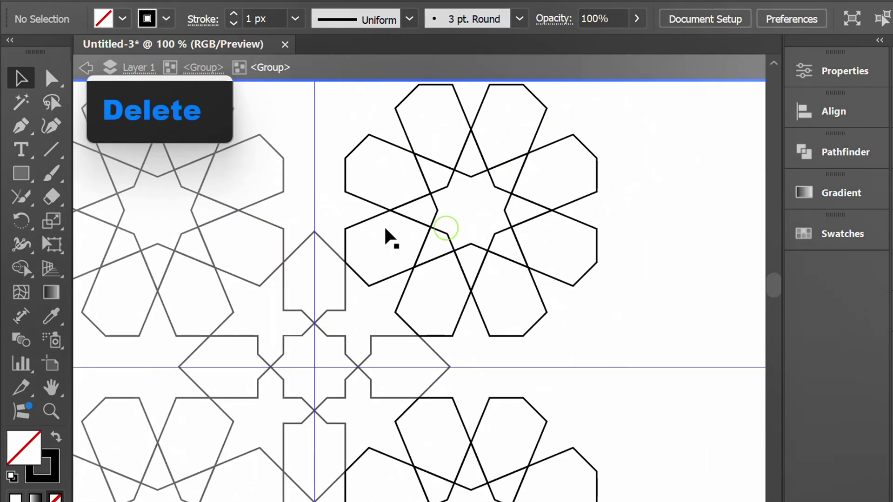
left_click(88, 70)
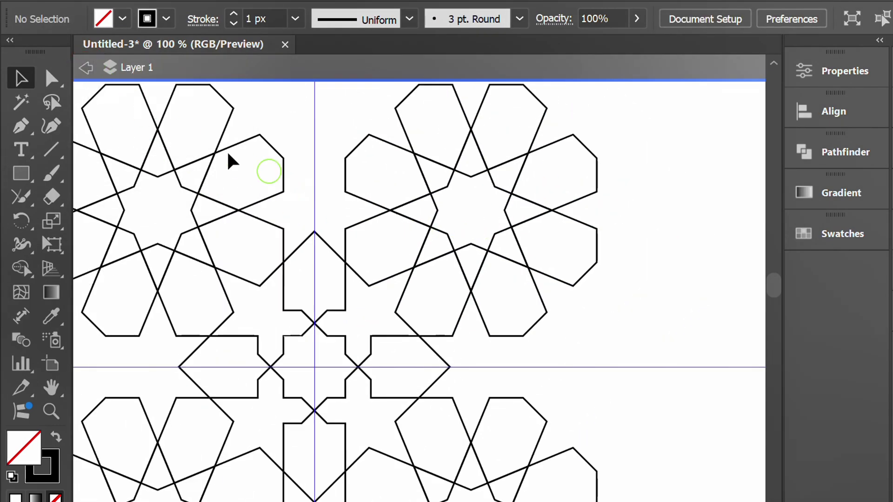
left_click(86, 70)
scroll(477, 243, "down", 1)
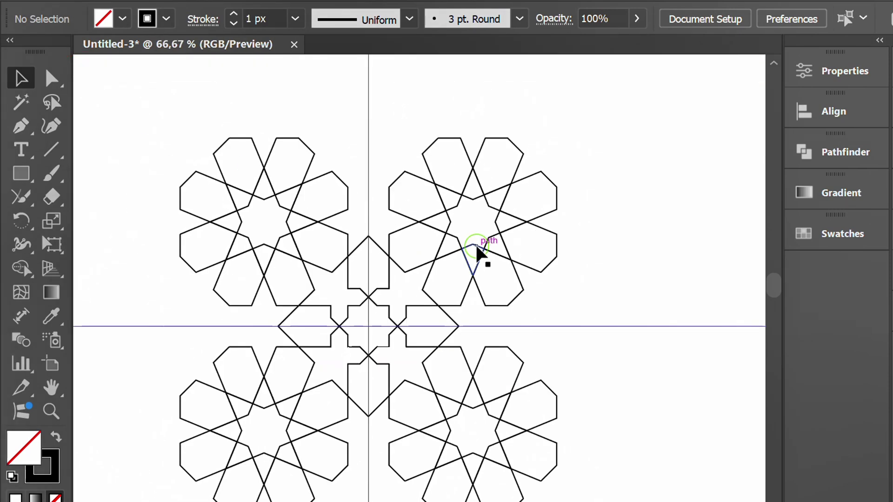
Step: Select all the rosette and central cross paths and group them
left_click_drag(476, 247, 527, 197)
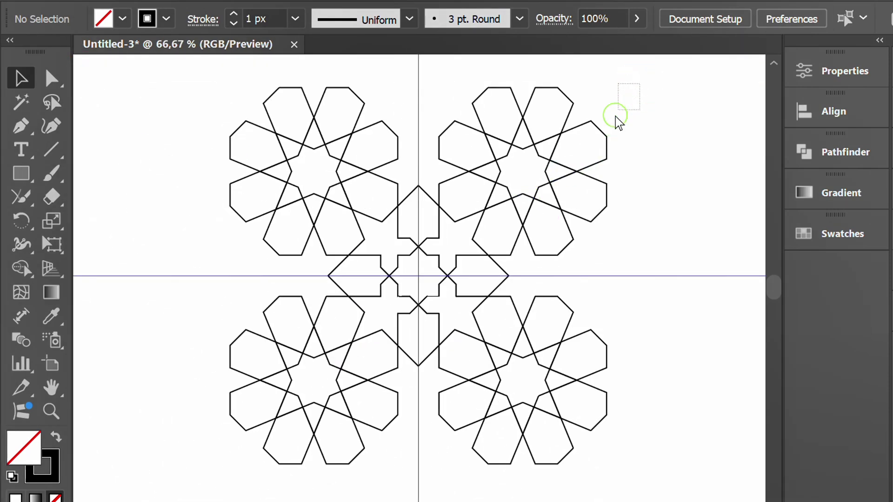
left_click_drag(615, 116, 247, 392)
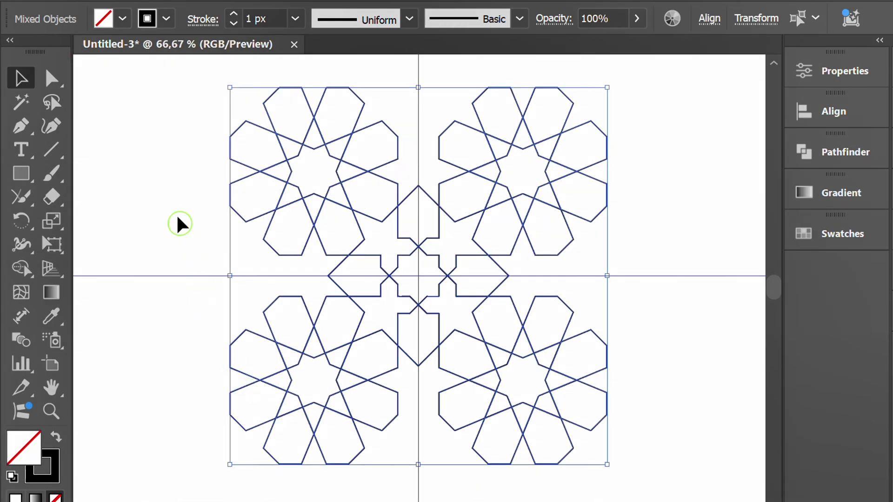
right_click(175, 198)
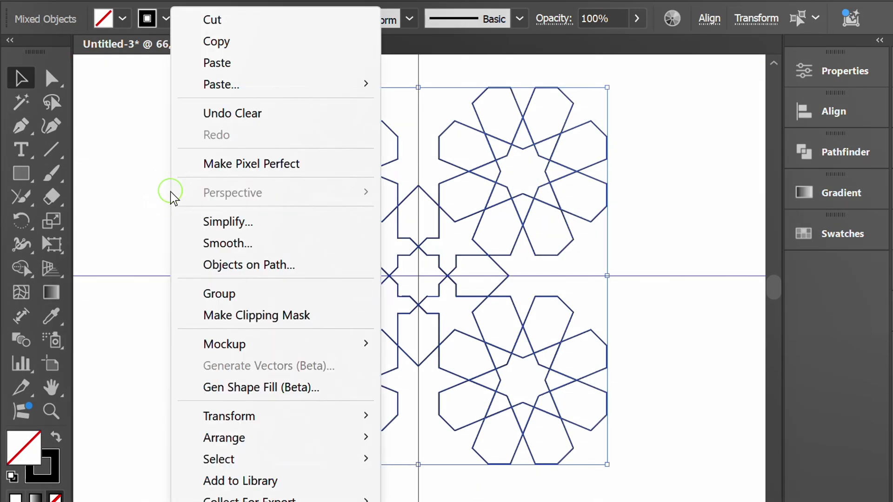
left_click(251, 294)
left_click(163, 219)
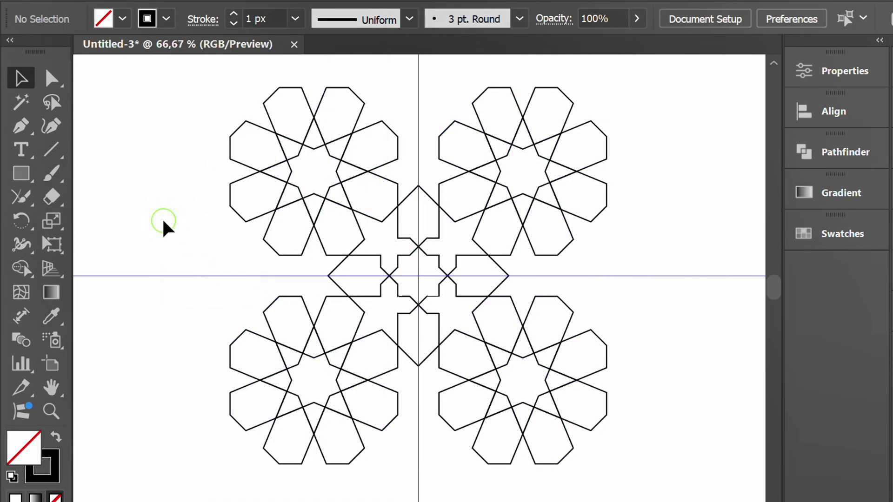
Step: Draw a square of about 253 × 253 px centred on the guide intersection
left_click_drag(20, 188, 109, 173)
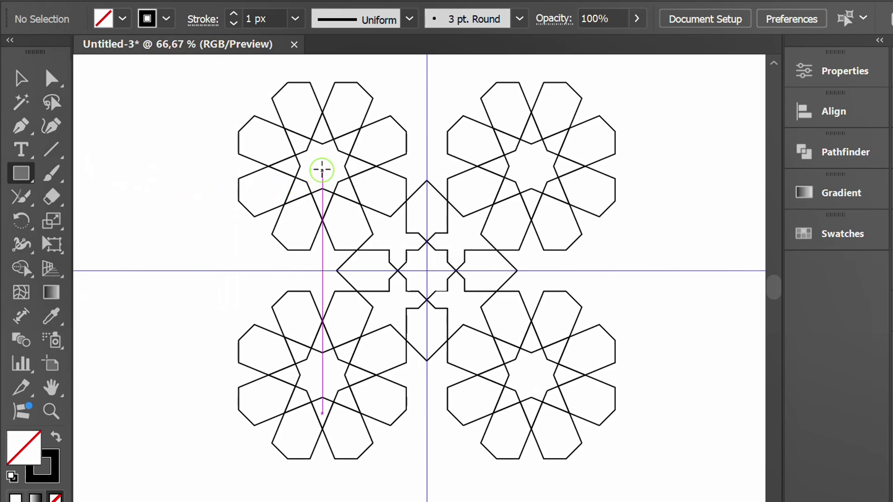
left_click_drag(323, 165, 532, 375)
key("v")
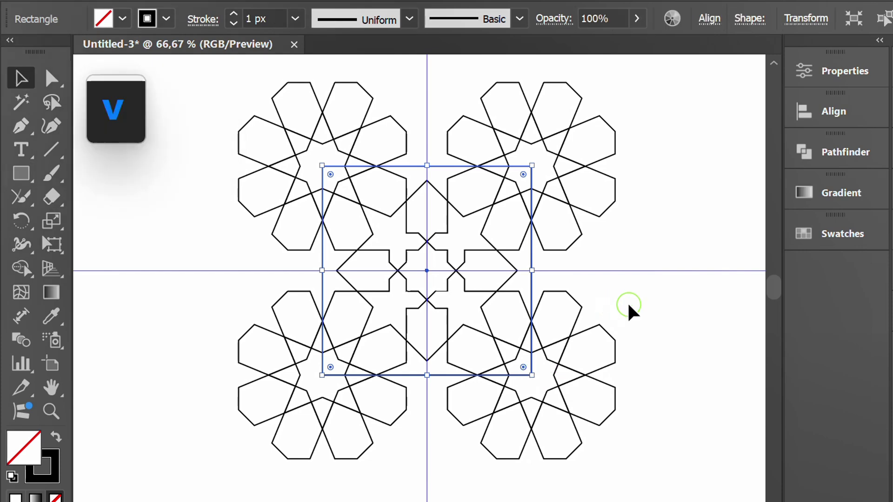
left_click(629, 306)
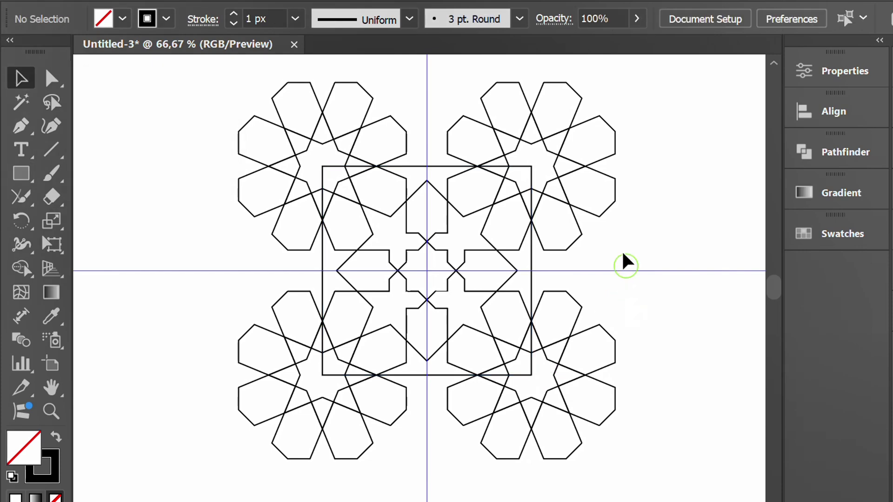
Step: Raise the star pattern group's stroke weight to 10 px
left_click(547, 116)
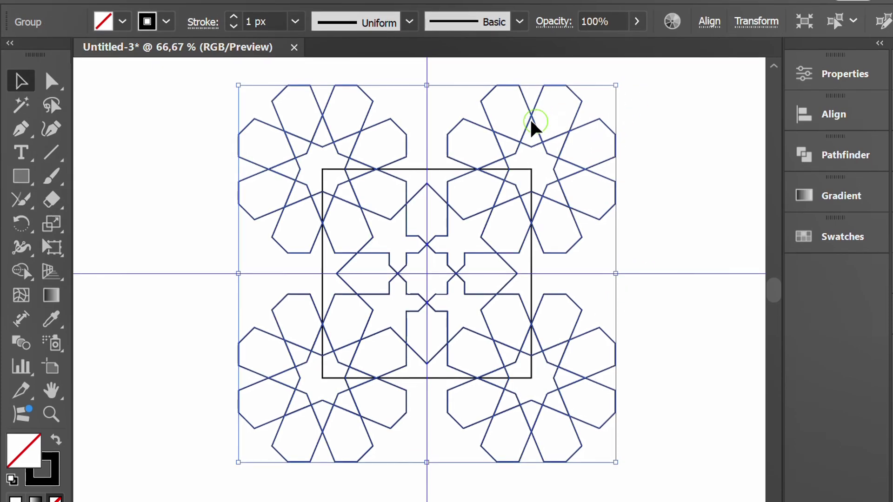
left_click(278, 18)
type("3")
key("Return")
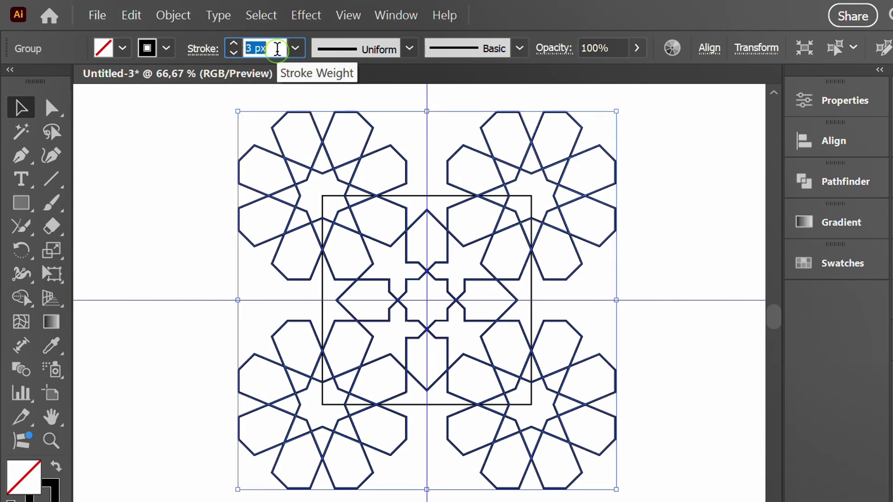
key("Up")
key("Up")
key("Up")
key("Up")
key("Up")
key("Up")
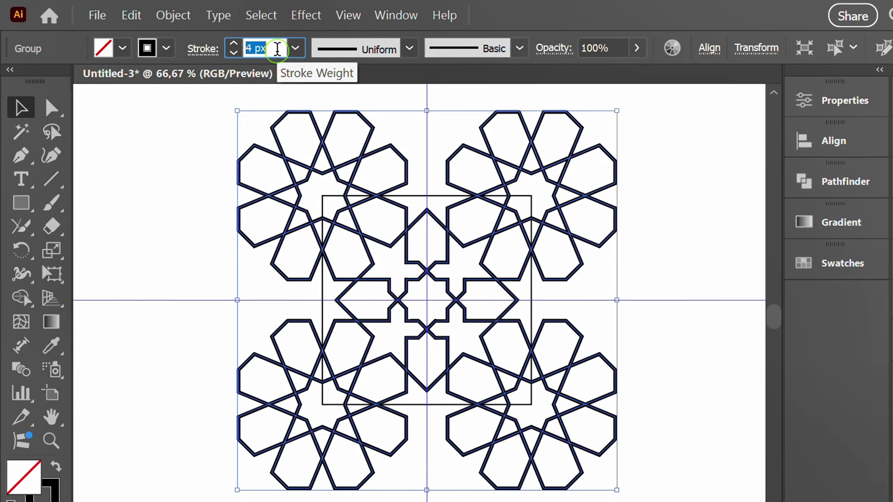
key("Up")
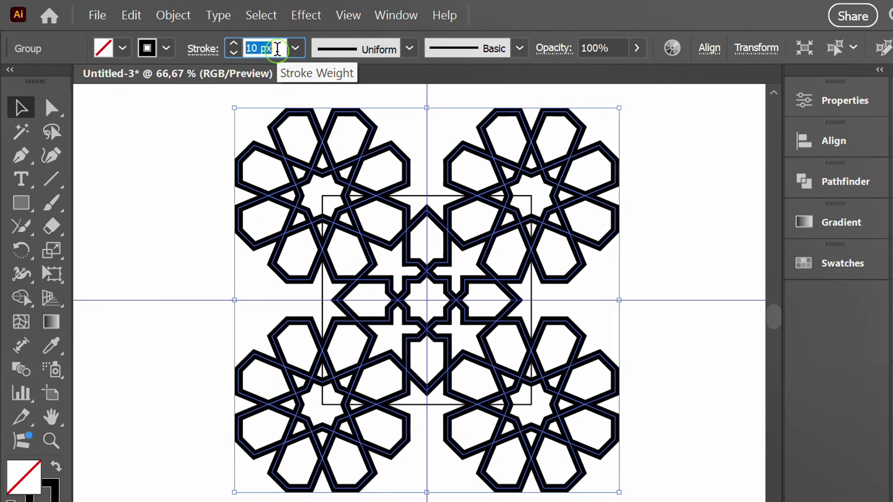
Step: Expand the strokes into filled shapes and merge them with Pathfinder Unite
left_click(173, 15)
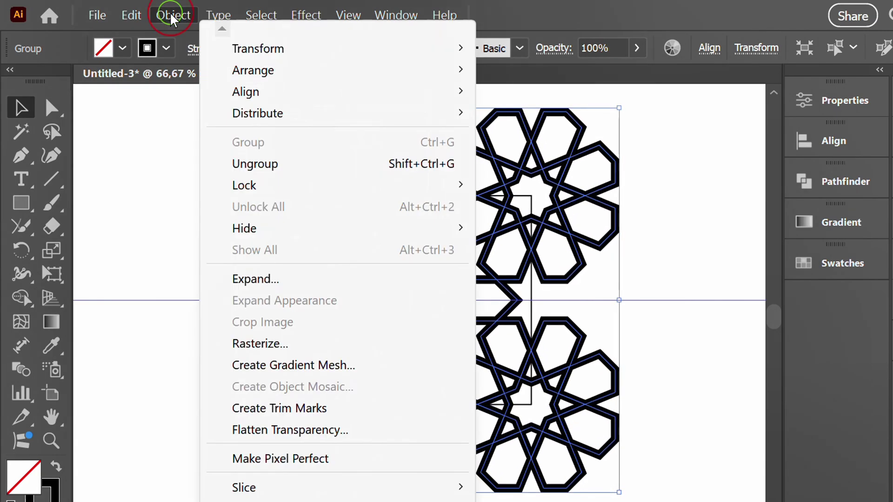
left_click(286, 281)
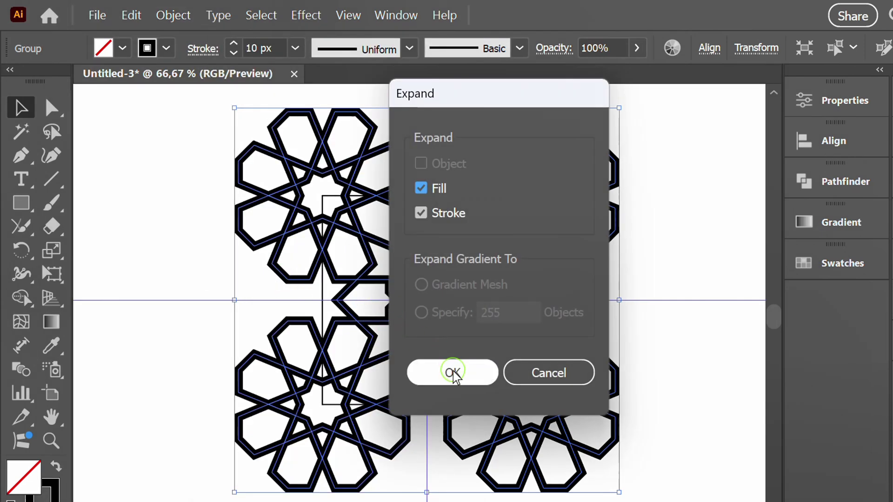
left_click(452, 373)
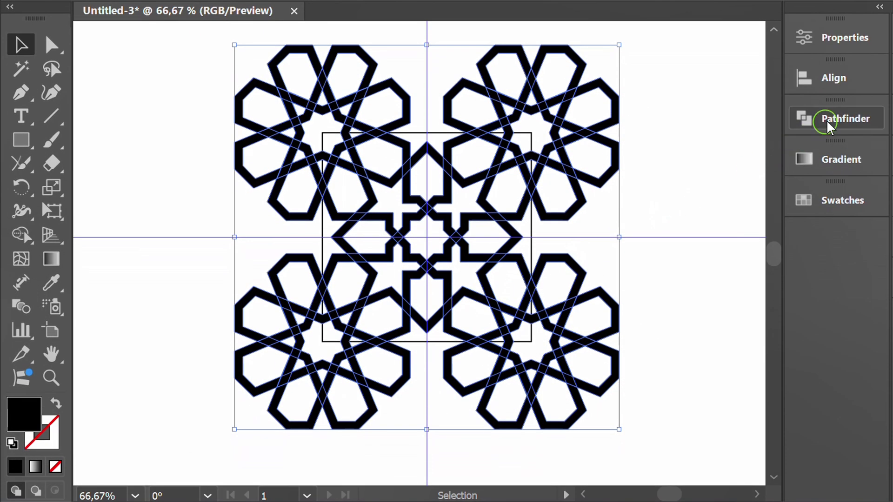
left_click(828, 126)
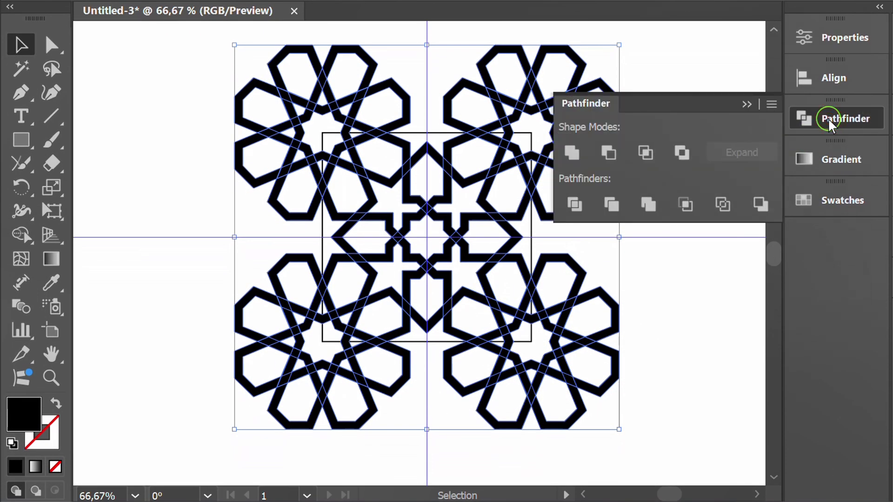
left_click(571, 153)
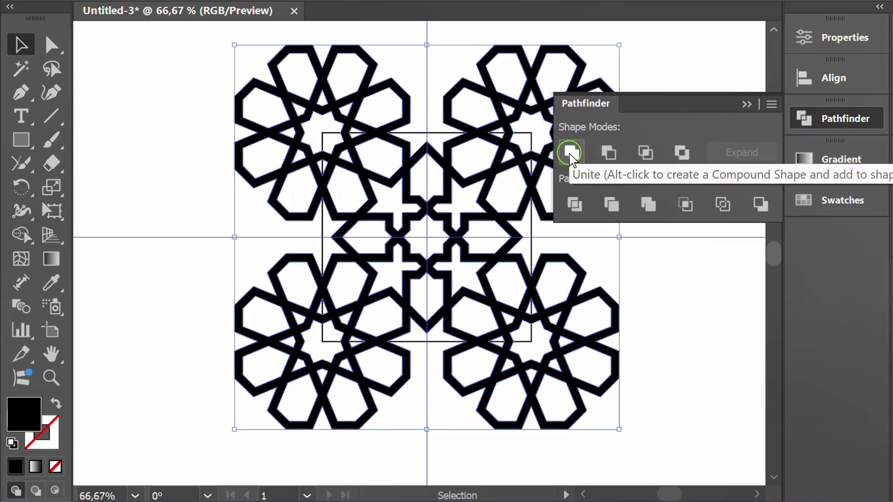
left_click(744, 103)
left_click(669, 151)
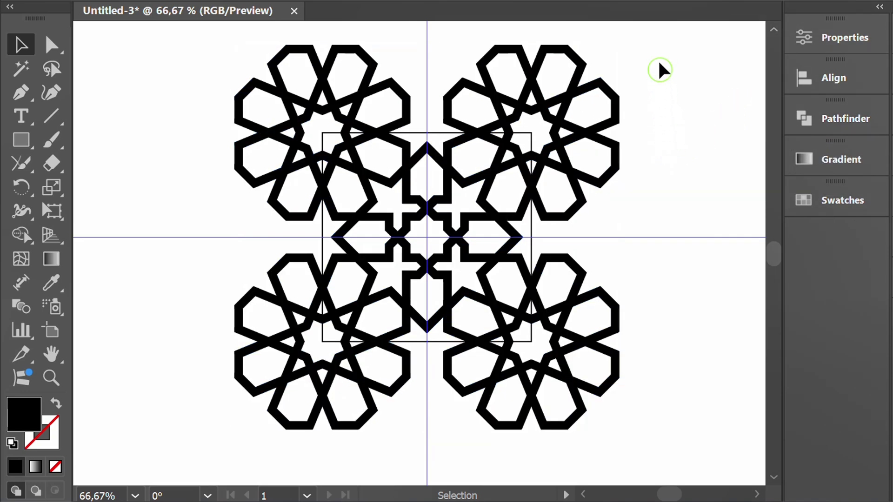
Step: Crop the merged pattern to the central square, ungroup it and delete the leftover paths
mouse_move(628, 94)
left_mouse_down()
mouse_move(324, 347)
mouse_move(239, 384)
left_mouse_up()
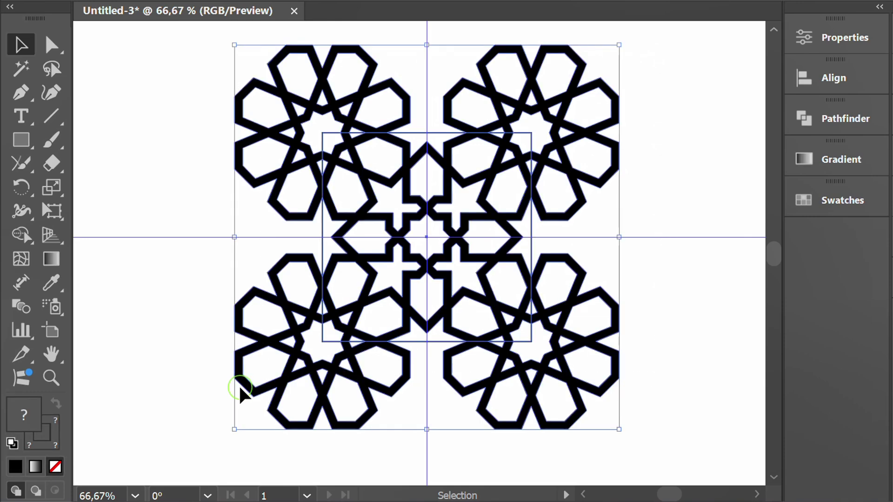
left_click(831, 117)
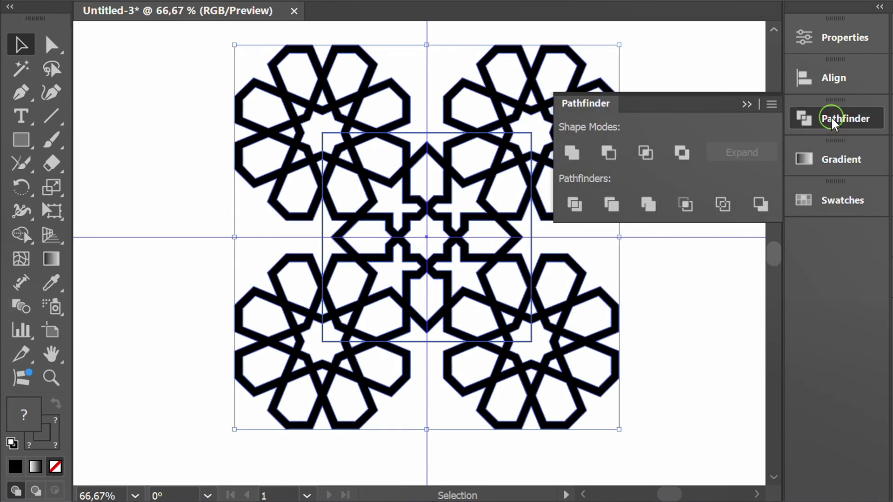
left_click(686, 206)
left_click(746, 104)
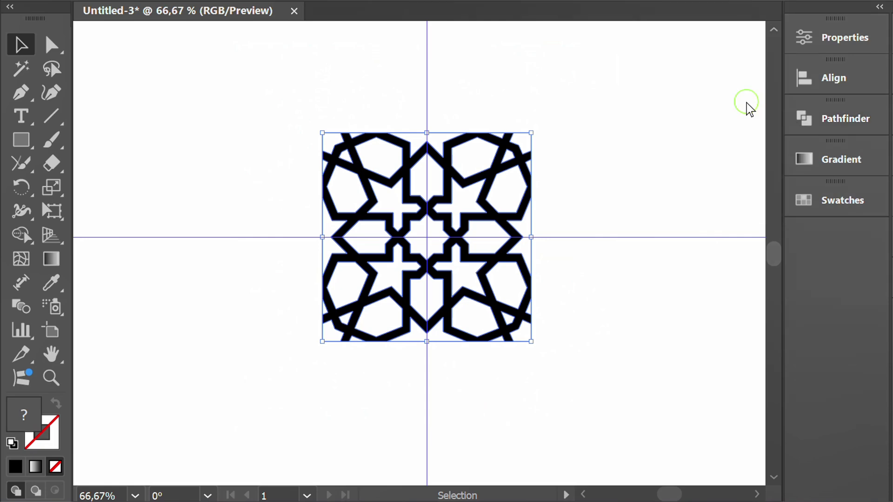
right_click(371, 168)
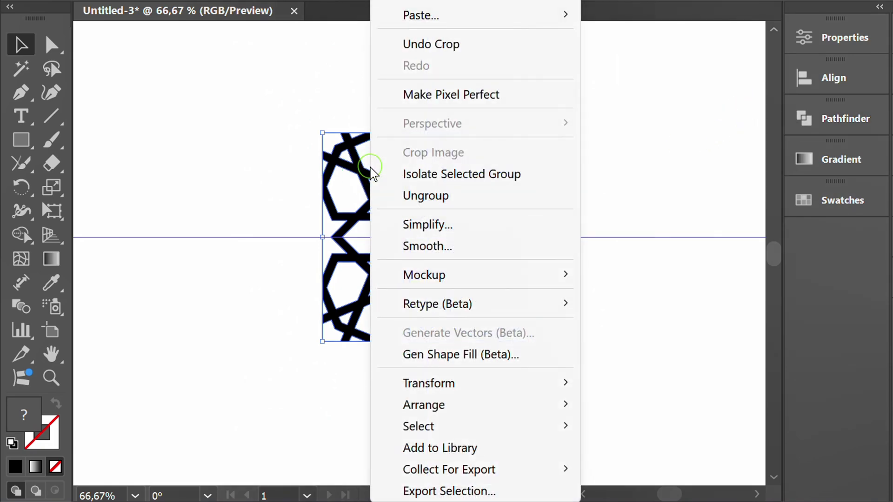
left_click(458, 195)
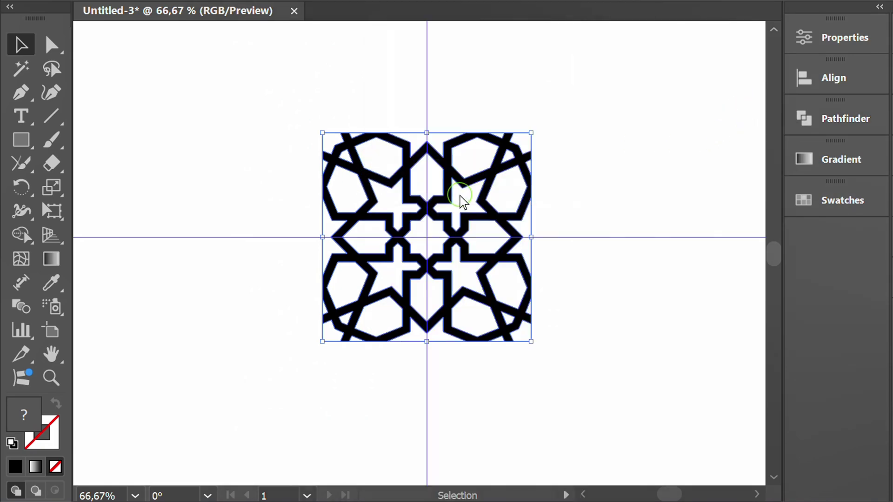
left_click(210, 175)
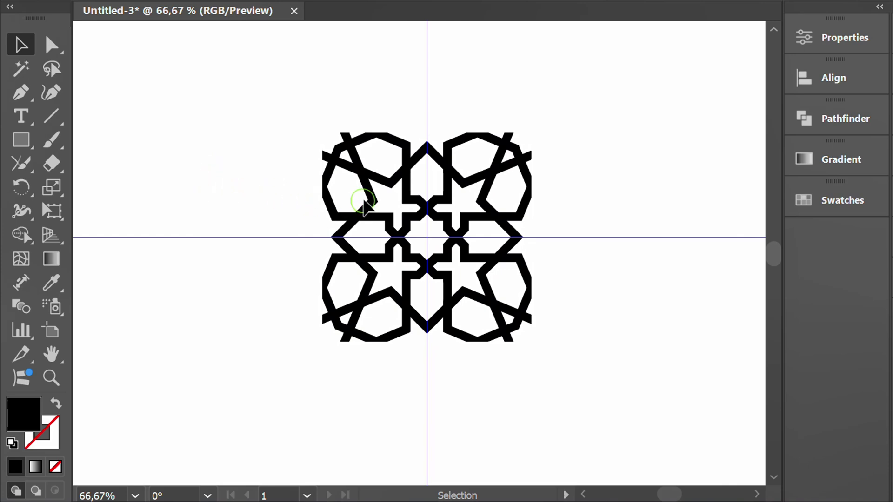
left_click_drag(371, 173, 638, 124)
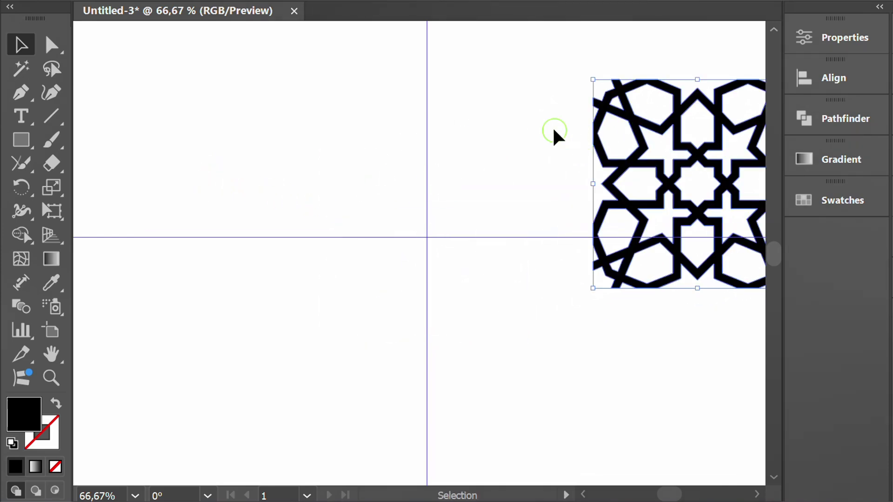
left_click_drag(564, 72, 237, 388)
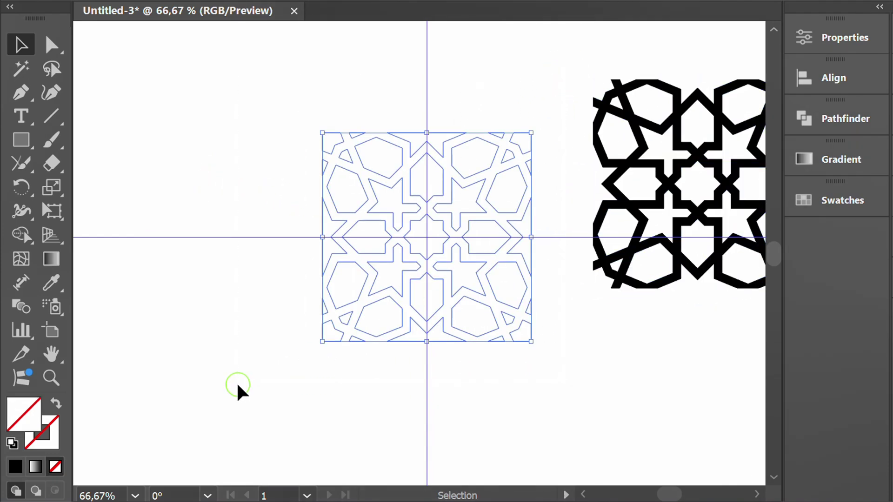
key("Delete")
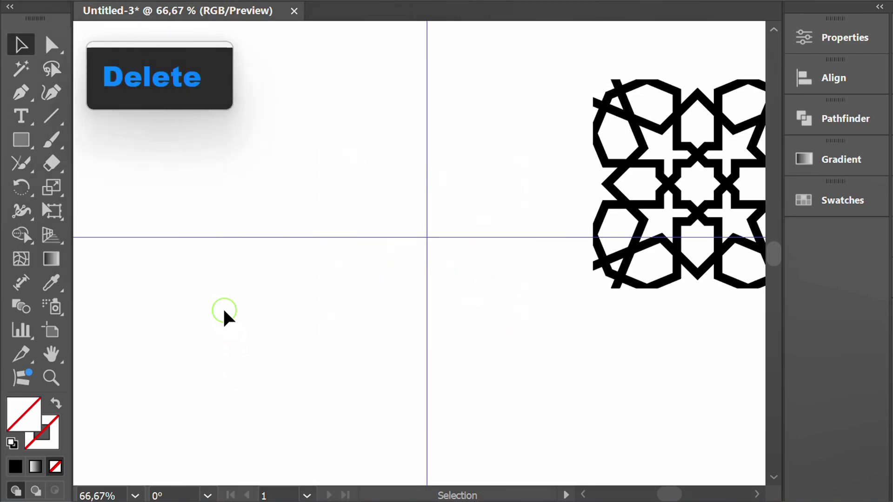
Step: Centre the star tile horizontally and vertically on the artboard
scroll(224, 310, "down", 1)
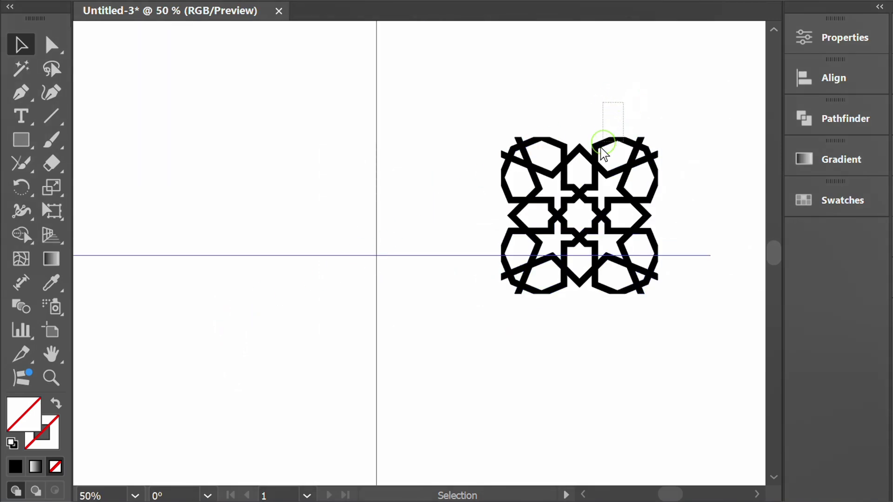
left_click_drag(601, 147, 600, 148)
left_click(823, 78)
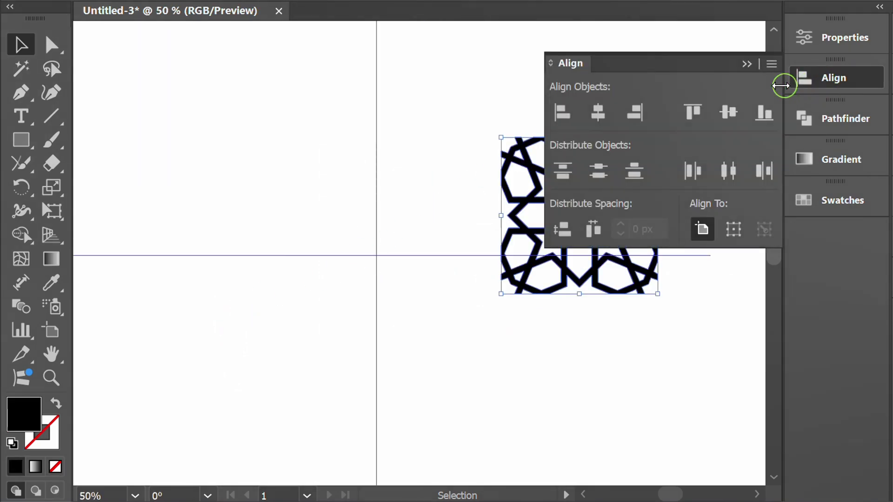
left_click(600, 111)
left_click(724, 112)
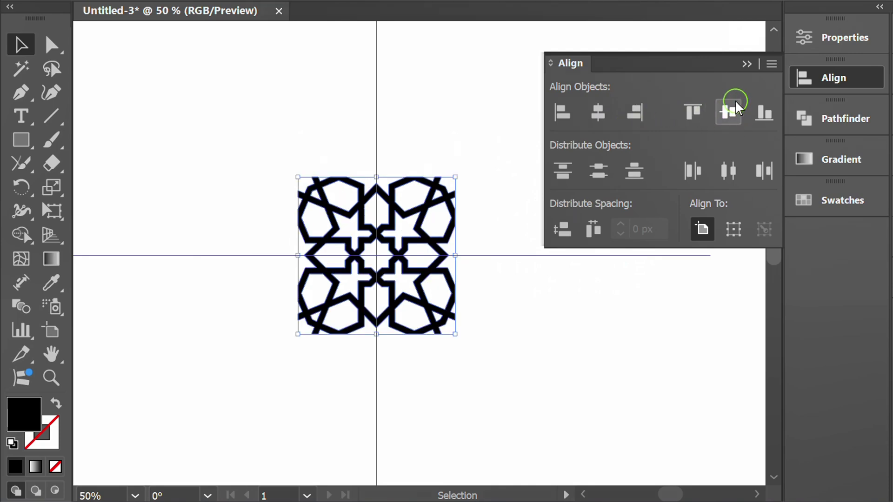
left_click(746, 64)
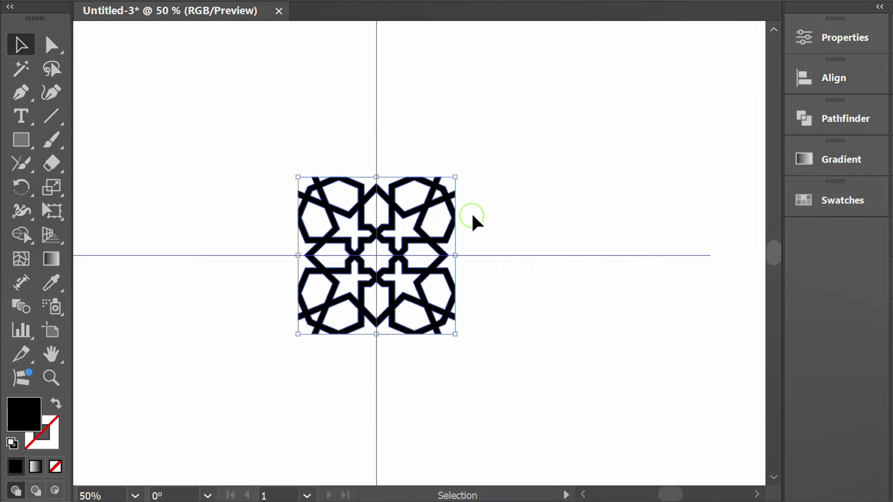
Step: Change the tile's fill from black to white
scroll(366, 250, "up", 1)
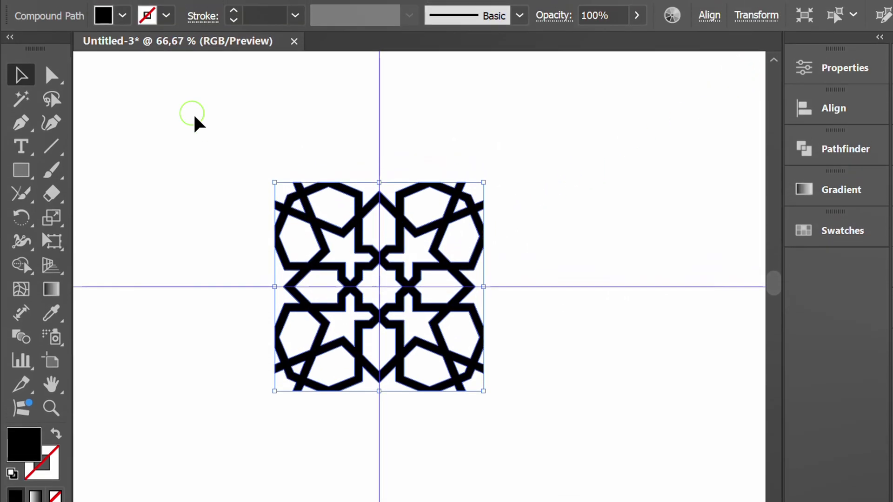
left_click(122, 16)
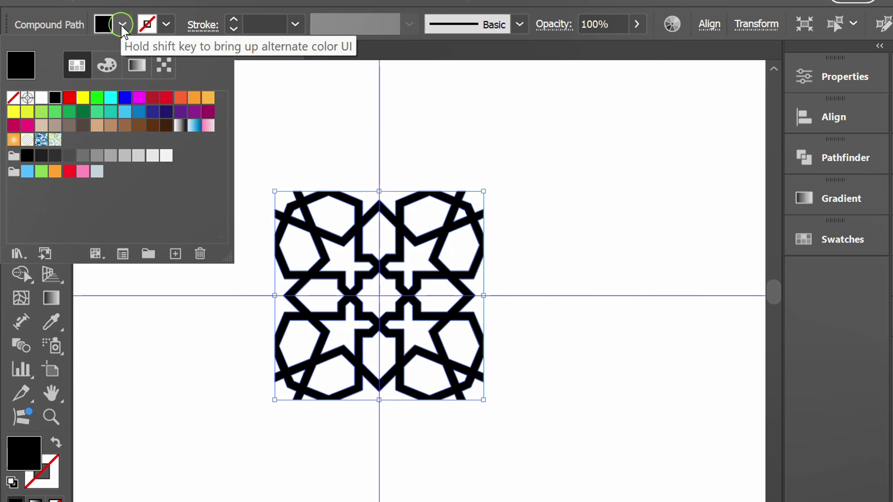
left_click(42, 97)
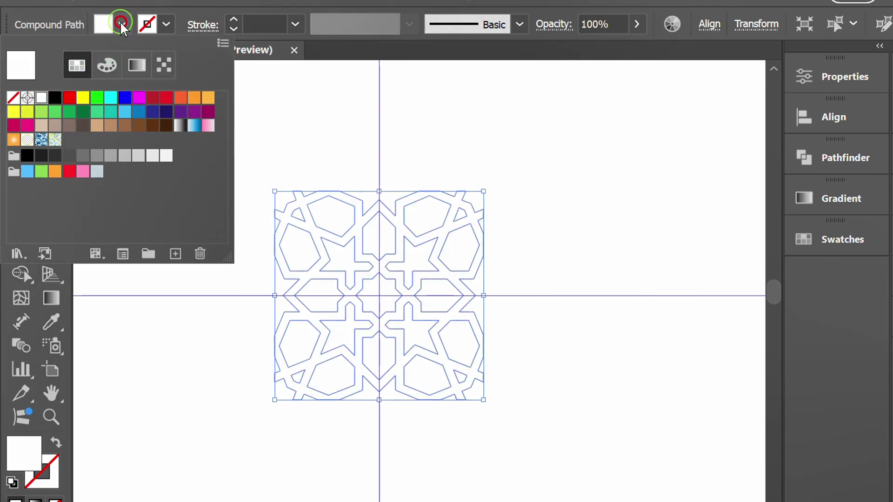
left_click(120, 21)
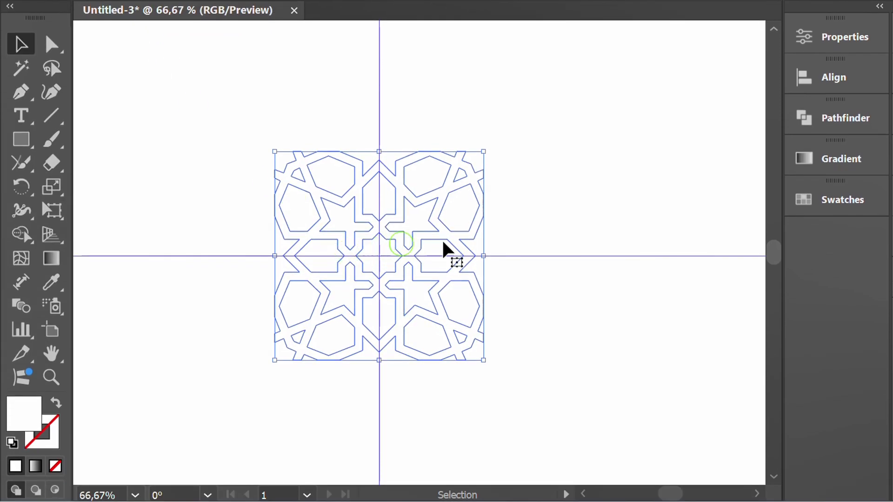
Step: Add the white tile to the Swatches panel as a new pattern swatch
left_click(832, 200)
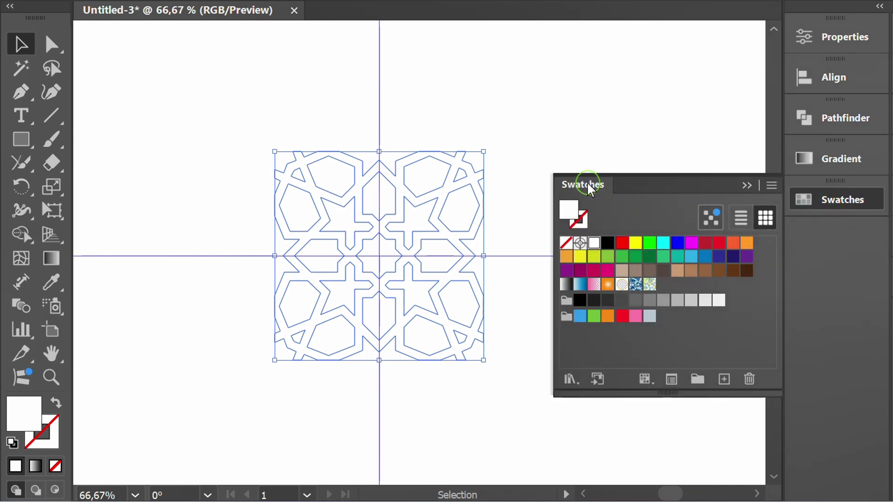
left_click_drag(587, 181, 545, 107)
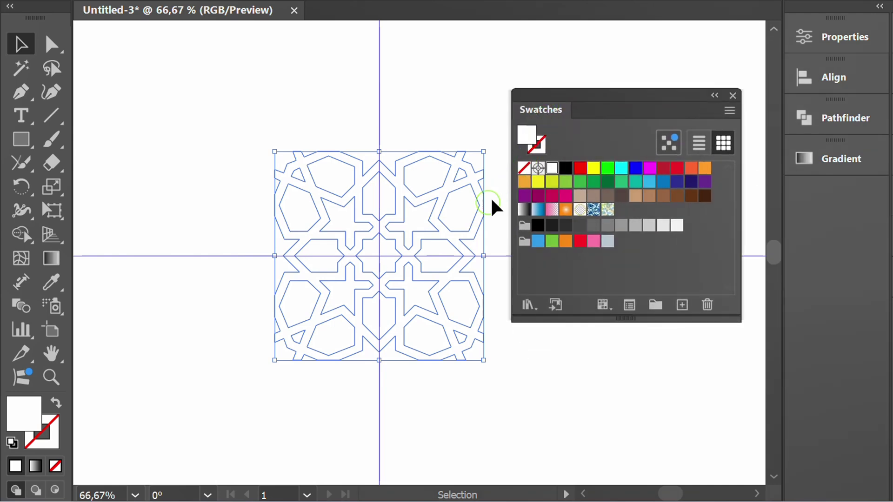
left_click_drag(365, 214, 626, 207)
left_click(631, 264)
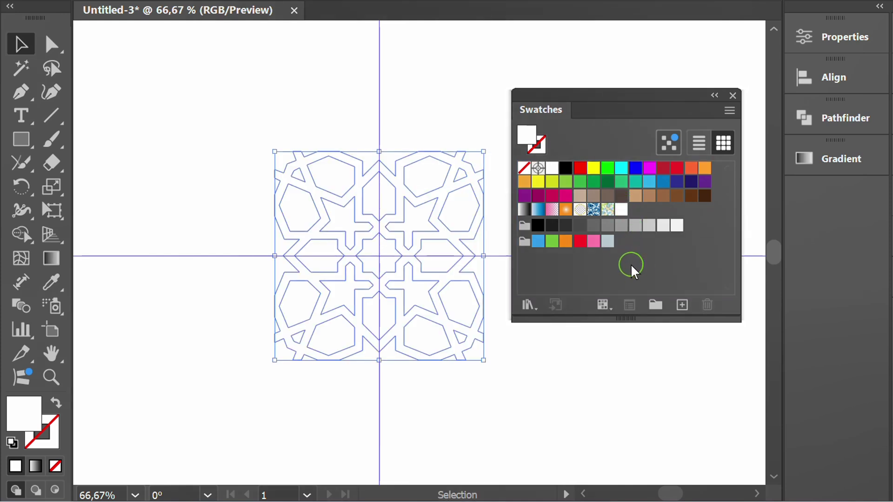
left_click_drag(613, 91, 810, 187)
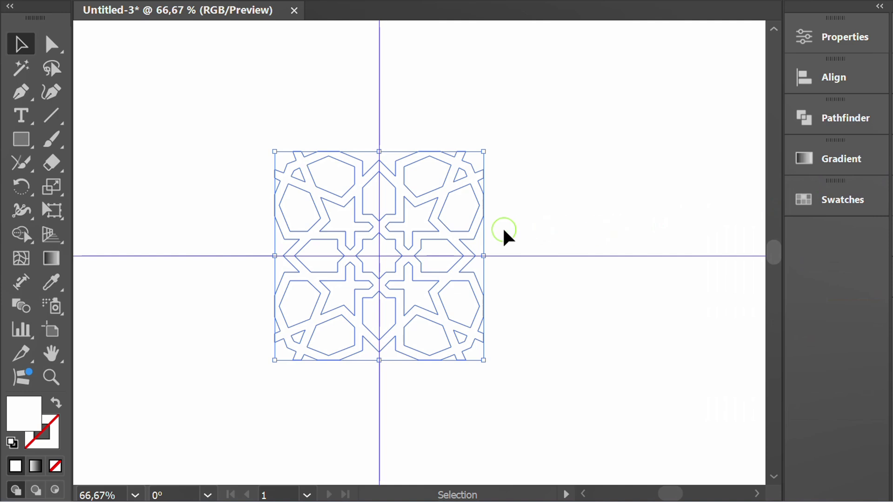
Step: Move the pattern tile off the artboard to the top-left and hide the guides
scroll(503, 230, "down", 3)
left_click_drag(435, 230, 112, 39)
scroll(306, 194, "down", 1)
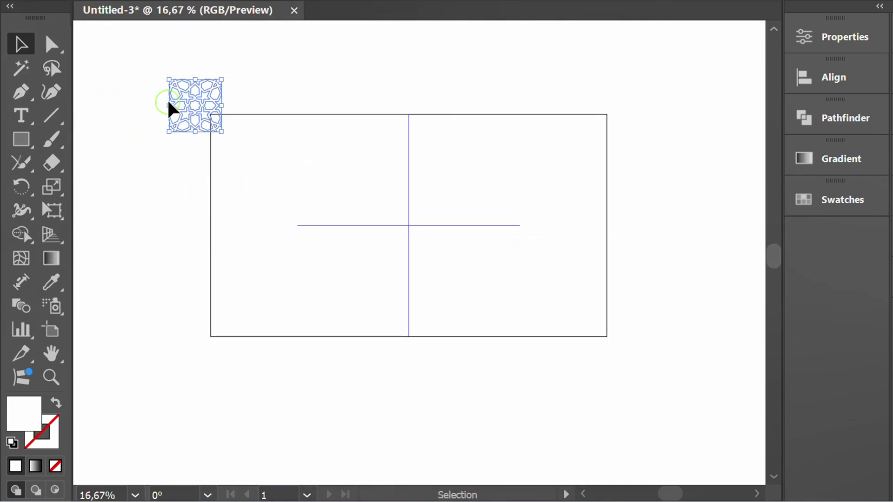
left_click_drag(183, 98, 168, 71)
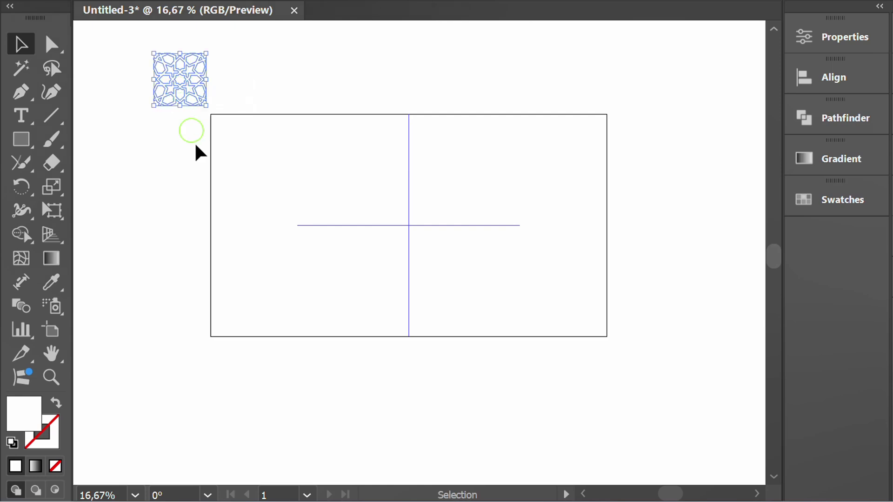
left_click(283, 188)
scroll(387, 221, "up", 1)
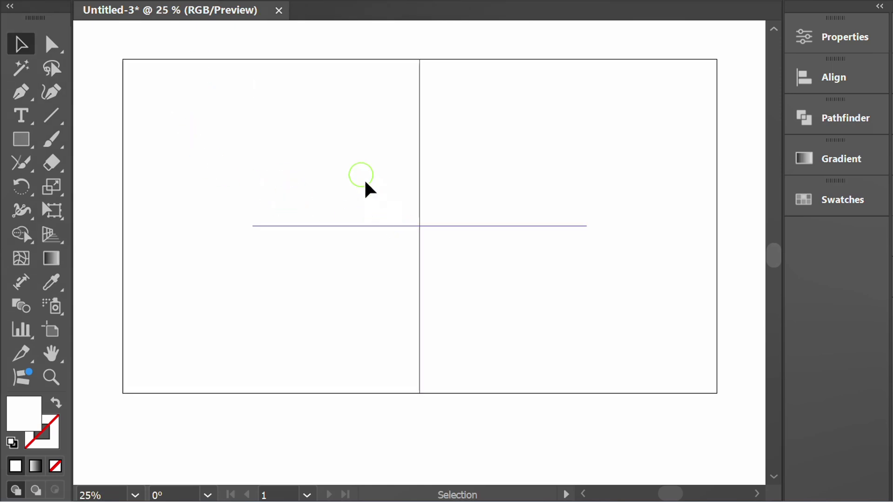
right_click(319, 118)
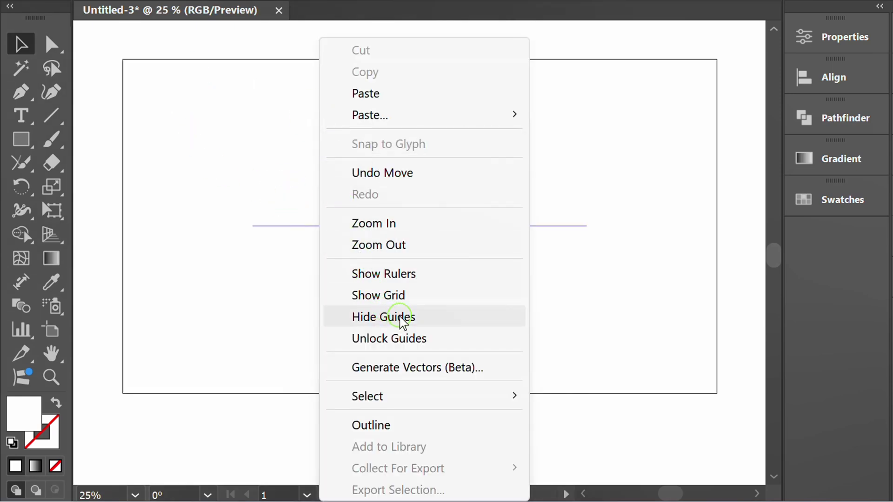
left_click(431, 316)
Step: Draw a full-artboard rectangle filled with dark grey R=51 G=51 B=51
left_click(15, 138)
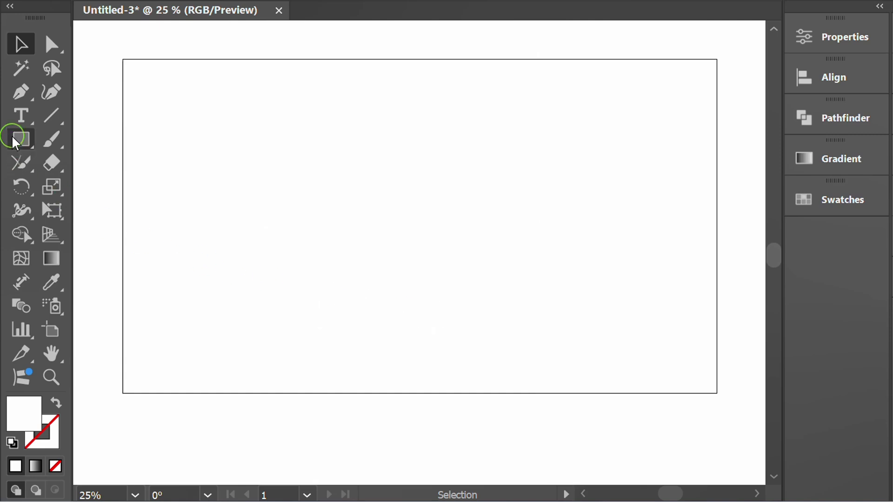
left_click(117, 141)
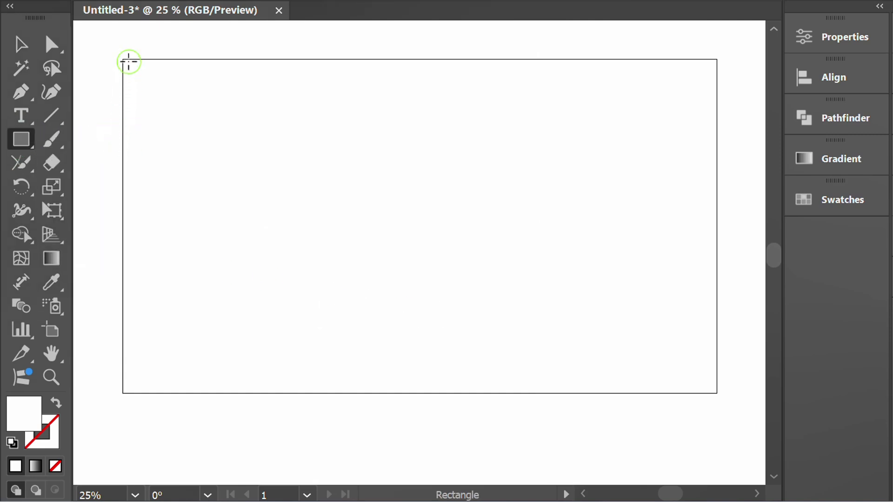
left_click_drag(122, 59, 717, 393)
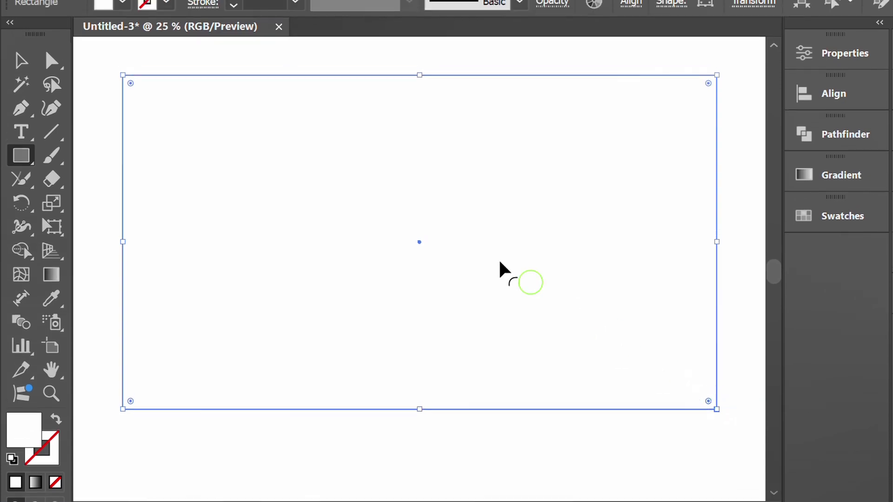
left_click(122, 24)
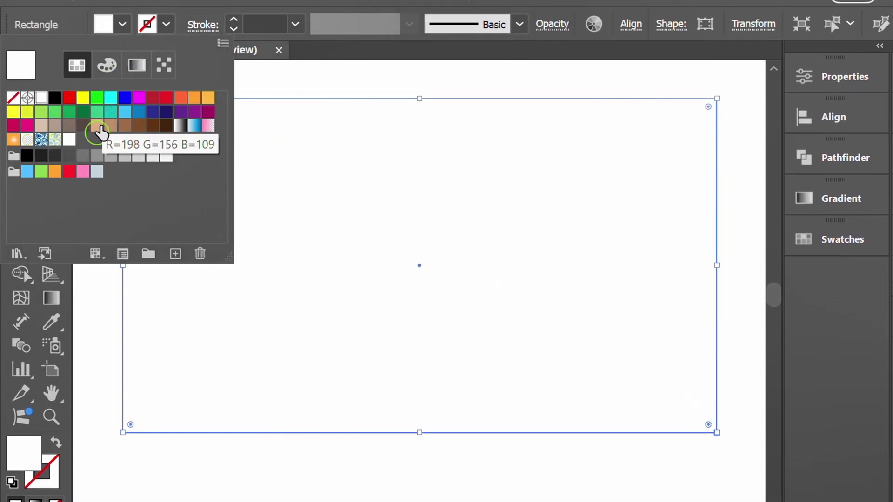
left_click(47, 157)
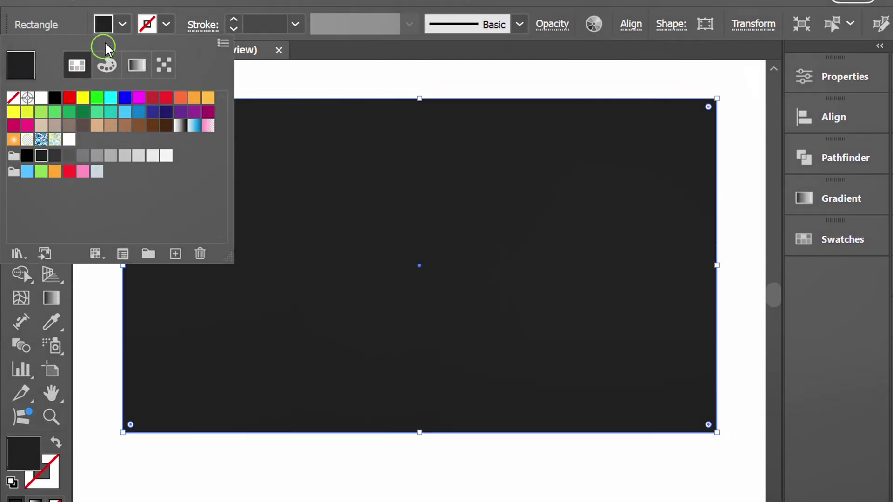
left_click(120, 21)
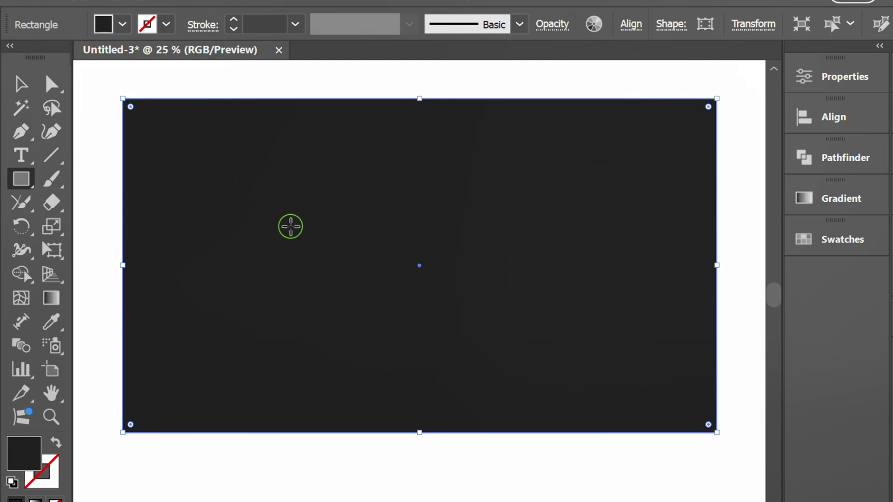
Step: Paste a front copy of the rectangle, fill it with the star pattern swatch, and stack another copy on top
key("ctrl")
key("ctrl+c")
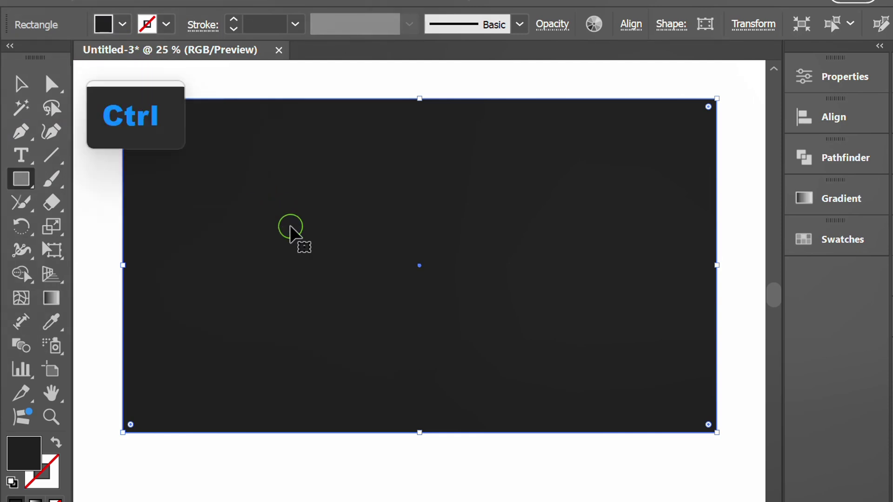
key("ctrl+f")
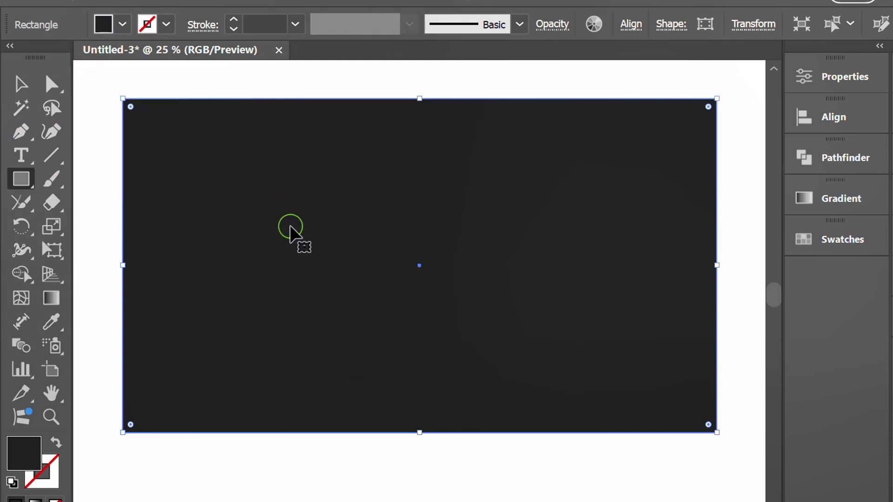
left_click(809, 240)
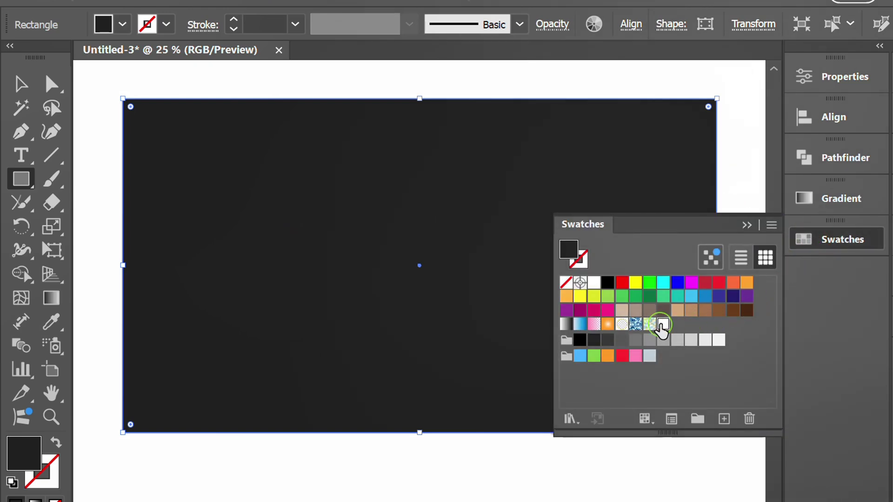
left_click(662, 325)
left_click(745, 225)
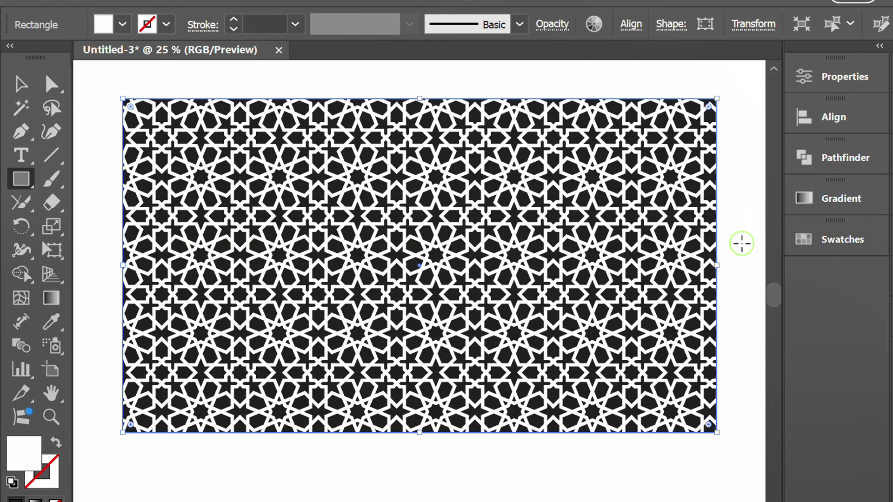
key("ctrl+c")
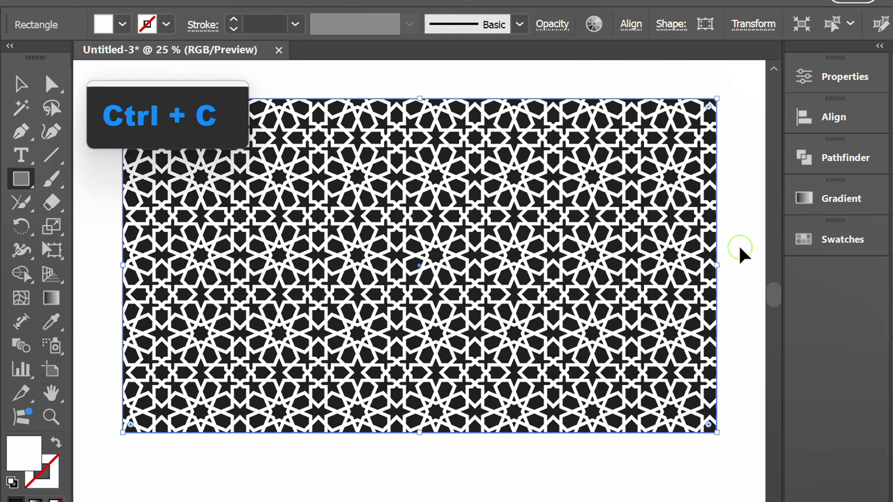
key("ctrl+f")
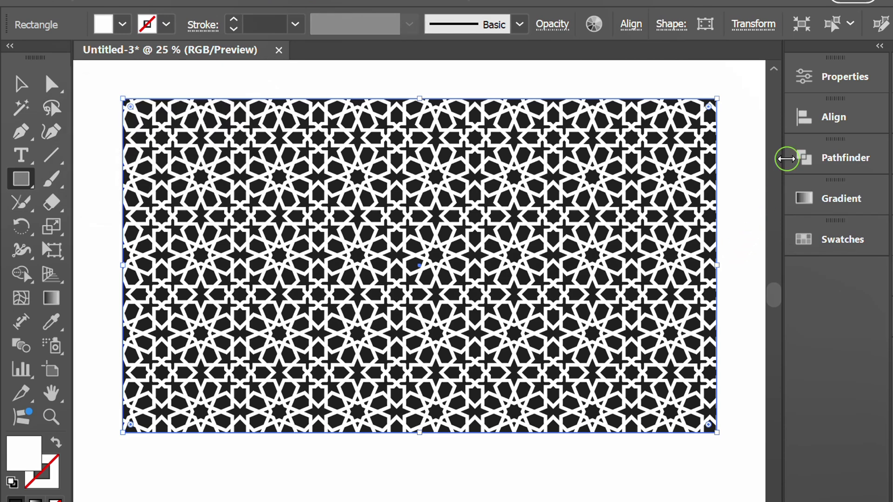
Step: Fill the top rectangle copy with the brown-gold gradient from the Metals swatch library
left_click(830, 76)
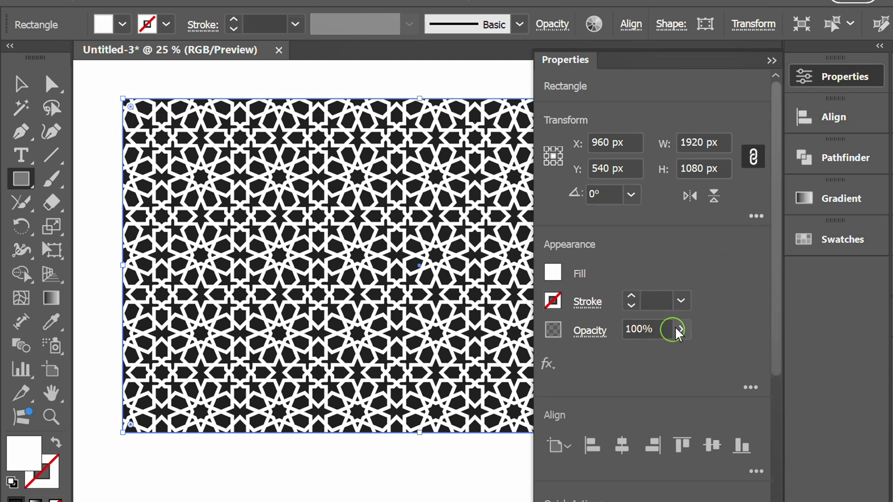
left_click(557, 269)
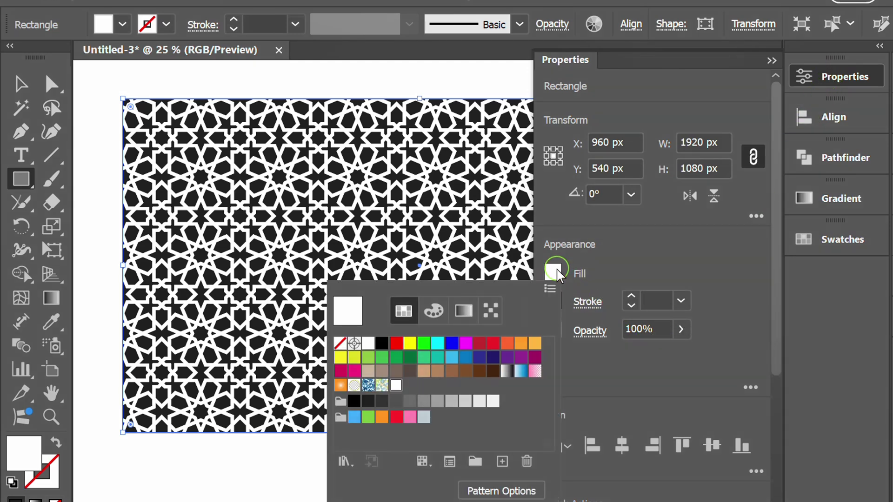
left_click(342, 462)
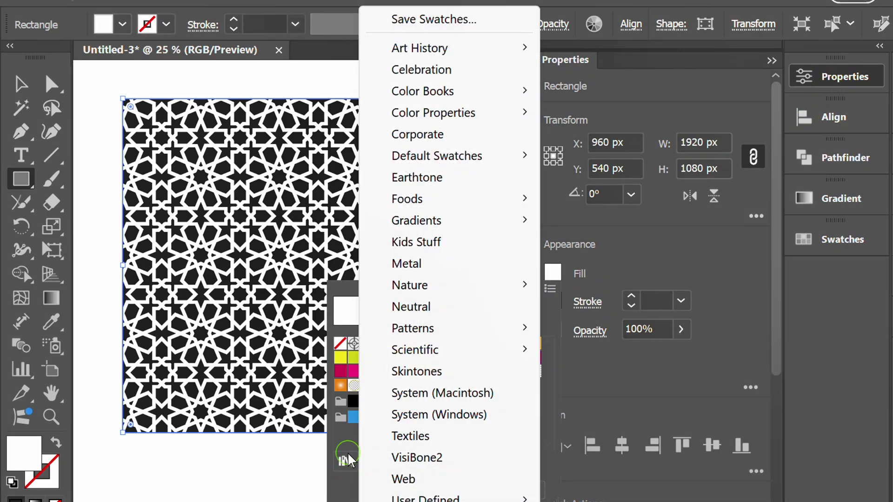
mouse_move(459, 224)
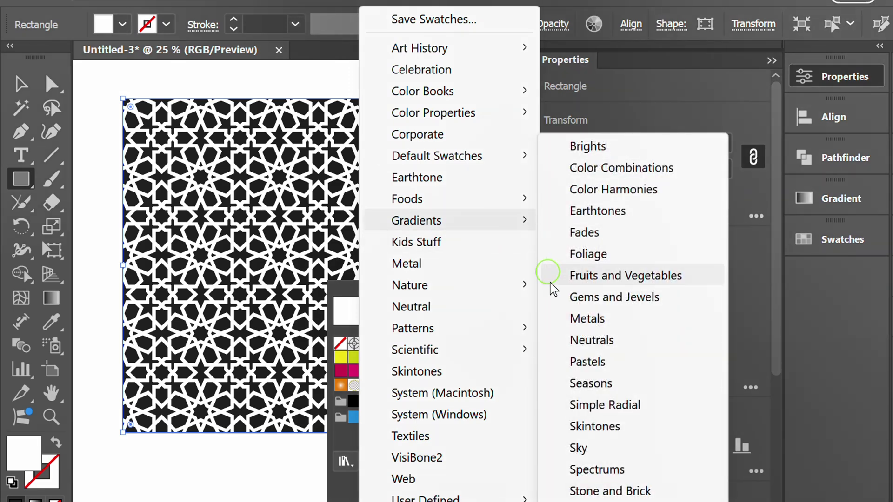
left_click(617, 320)
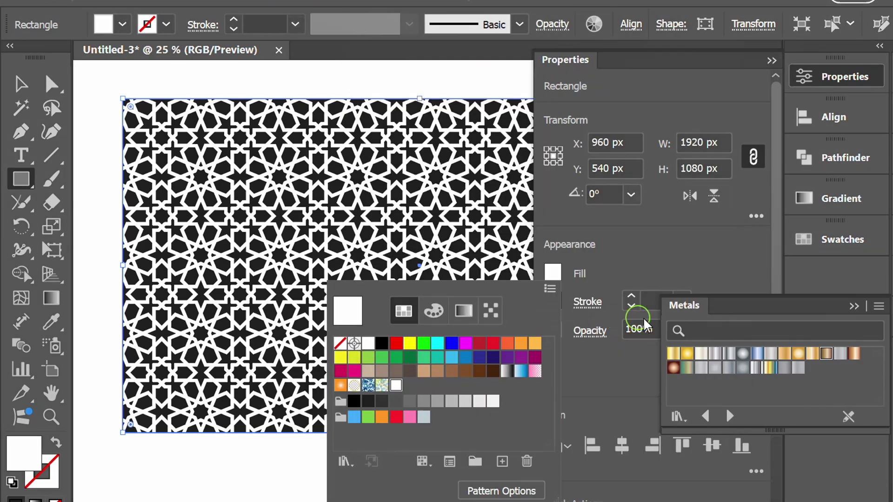
left_click_drag(711, 304, 336, 164)
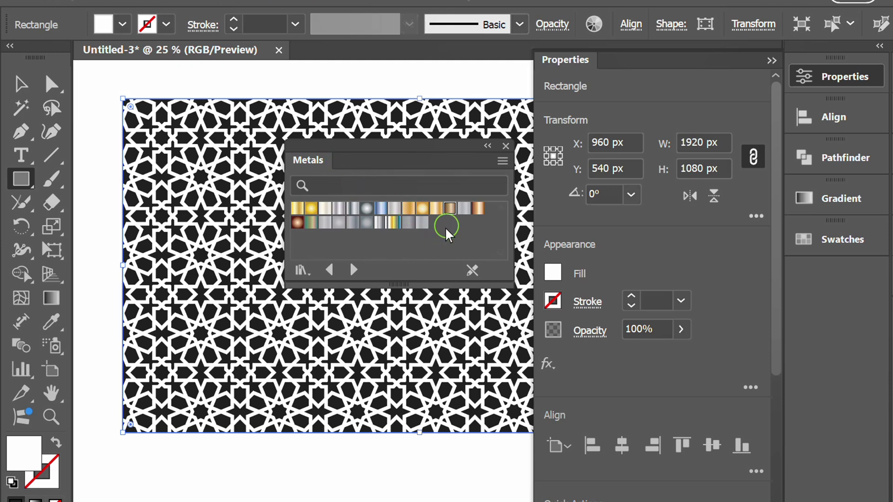
left_click(449, 209)
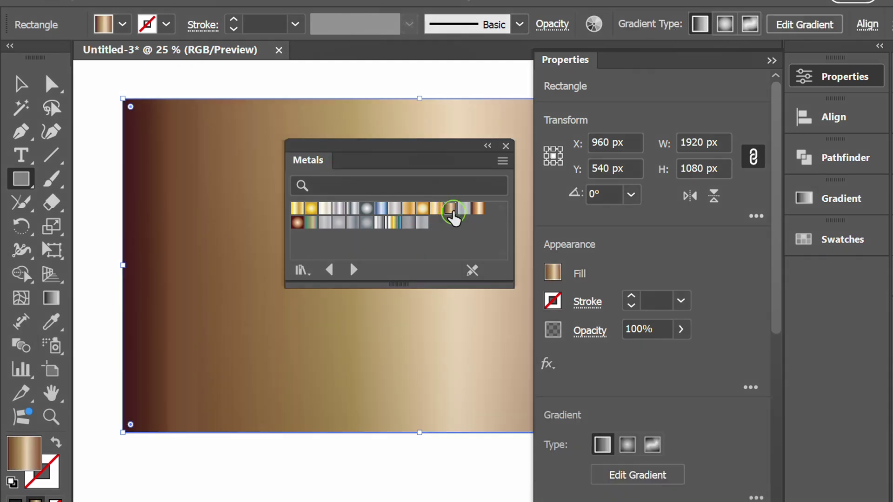
Step: Set the gradient rectangle's blending mode to Multiply and close the Metals swatch panel
left_click(588, 331)
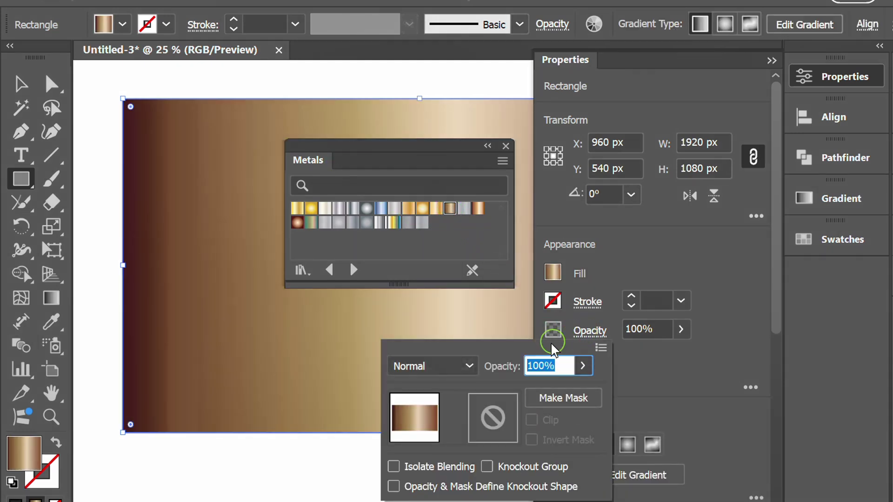
left_click(468, 366)
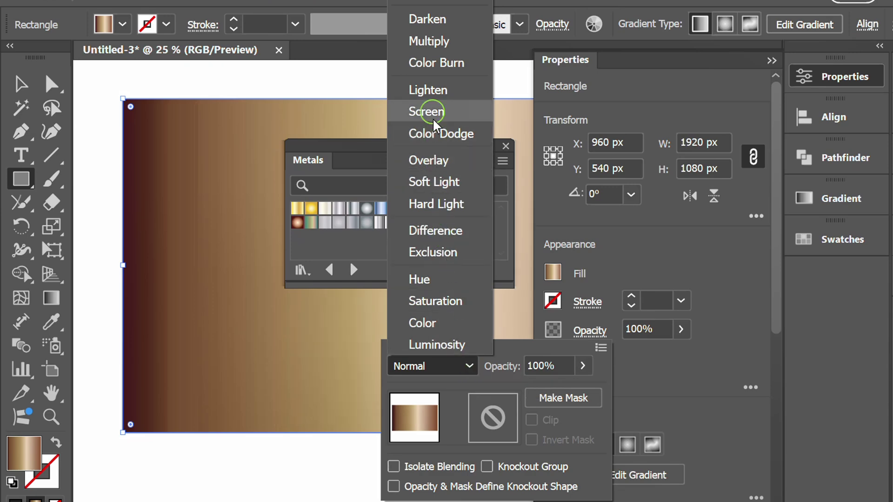
left_click(449, 42)
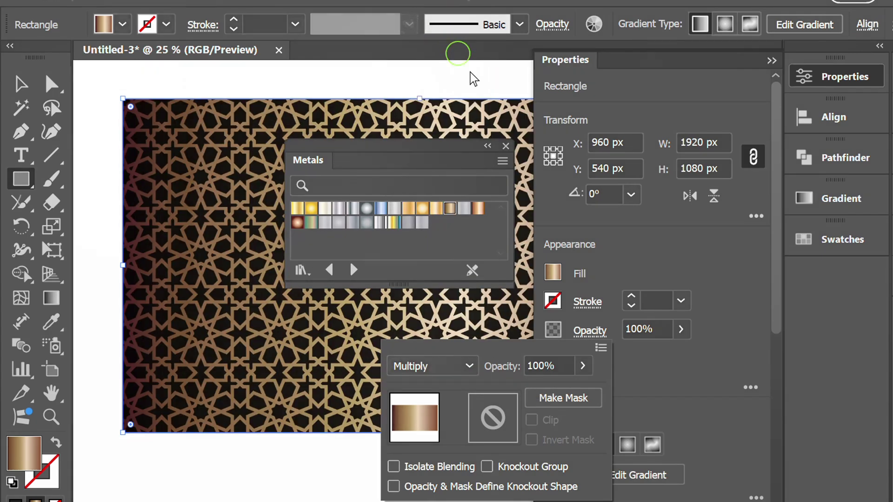
left_click(628, 255)
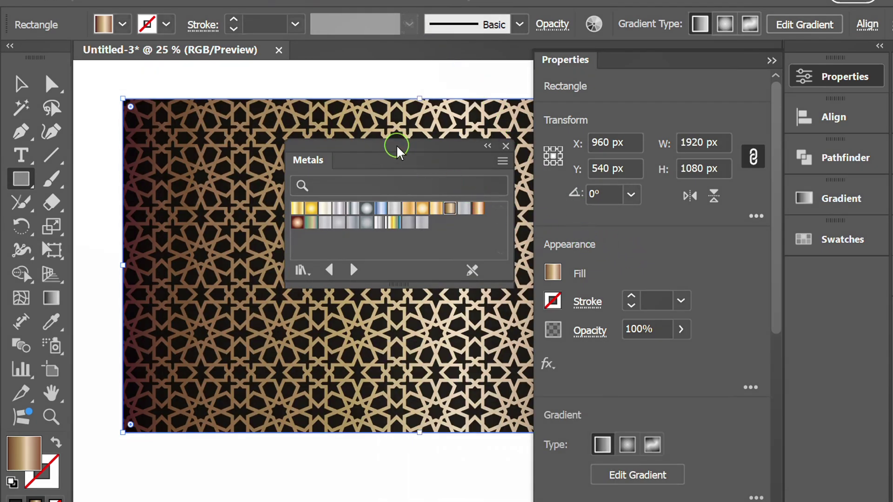
left_click_drag(401, 146, 837, 386)
left_click(867, 391)
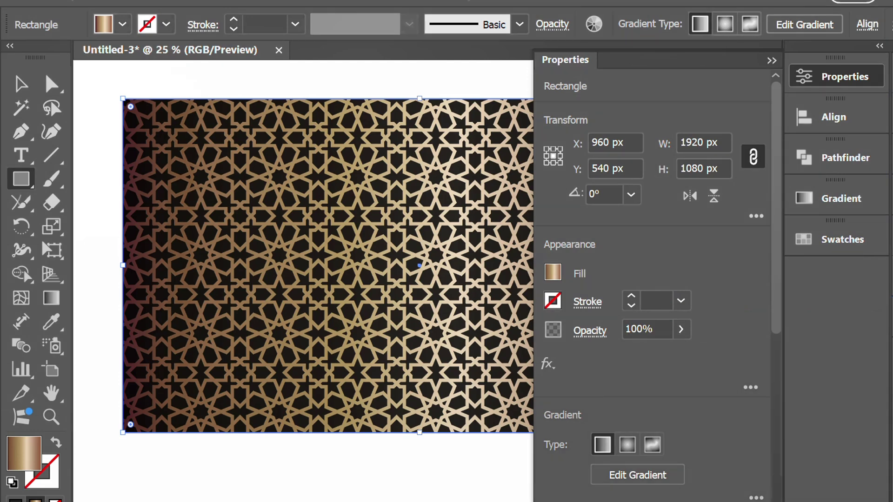
Step: Set the rectangle's gradient angle to -30° in the Gradient panel
left_click(771, 61)
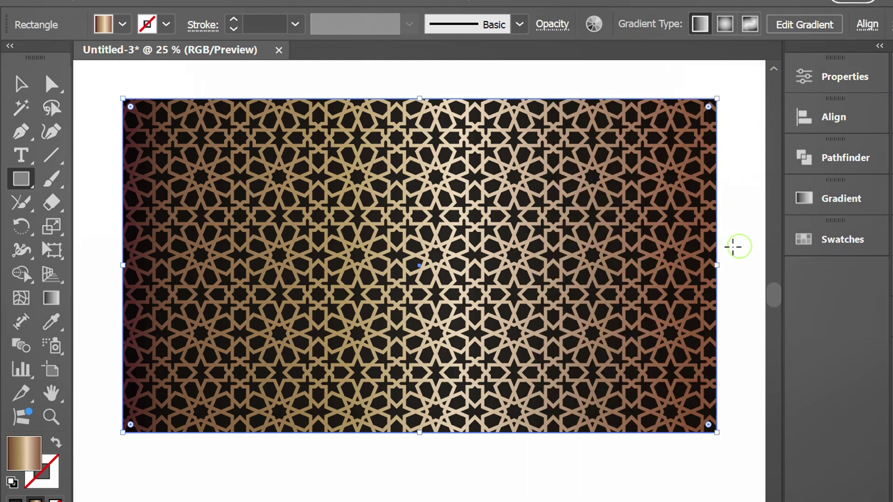
left_click(825, 200)
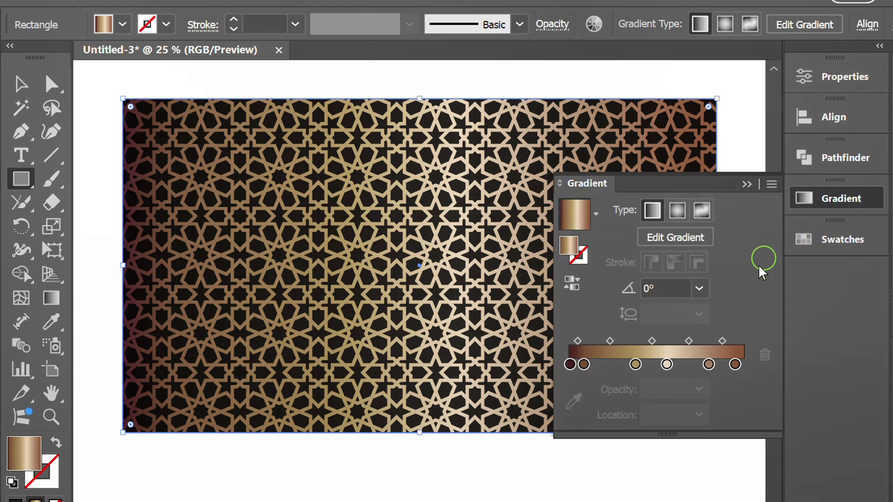
left_click(698, 290)
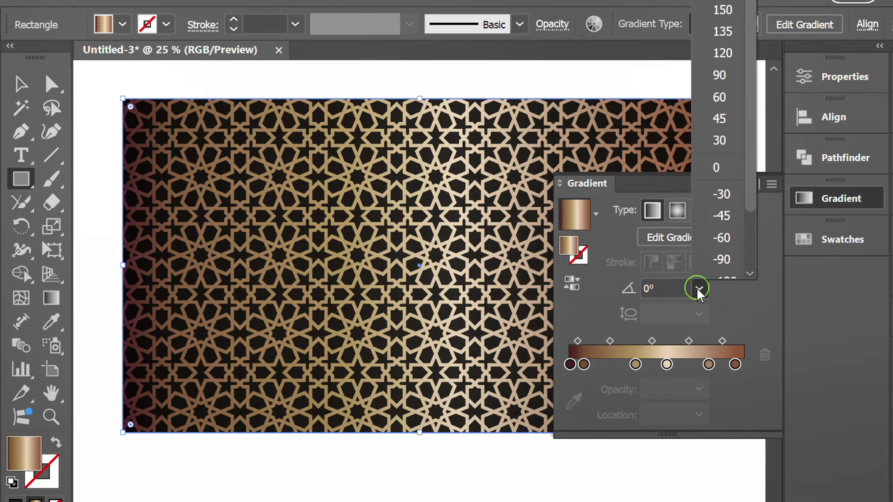
left_click(726, 195)
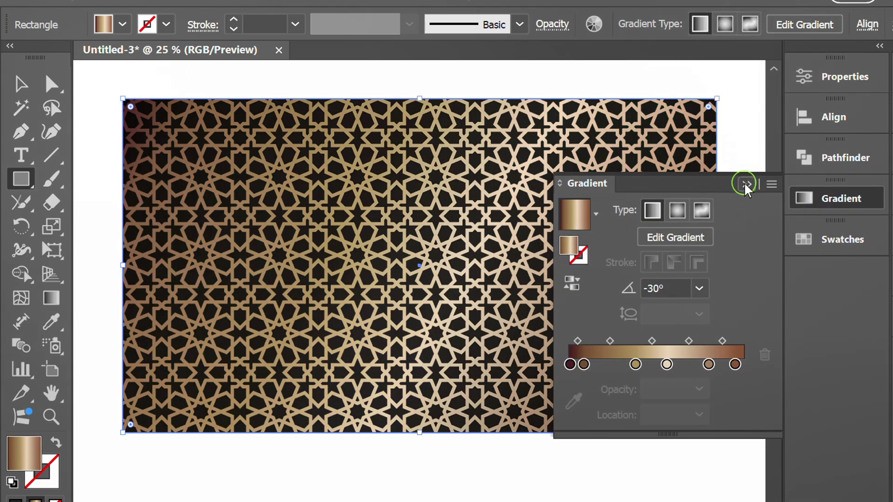
left_click(747, 184)
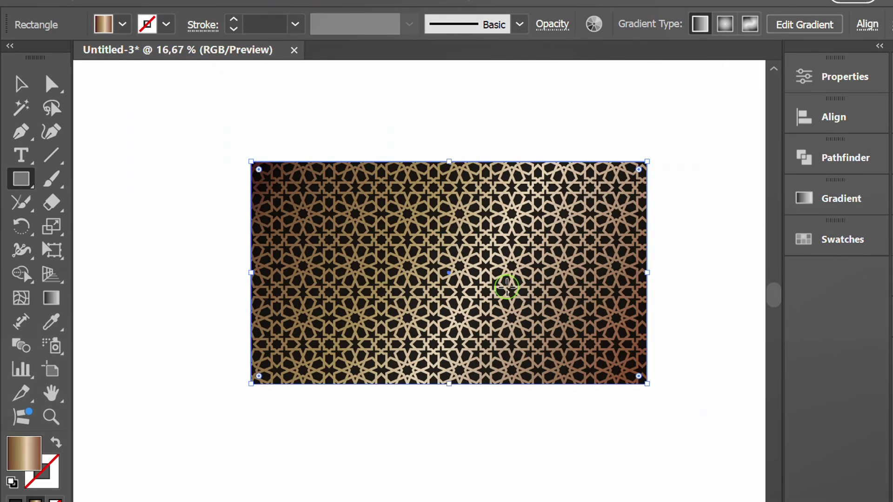
Step: Stretch the gradient past the bottom-right corner, shift it up-left, and move a tan stop upward
key("g")
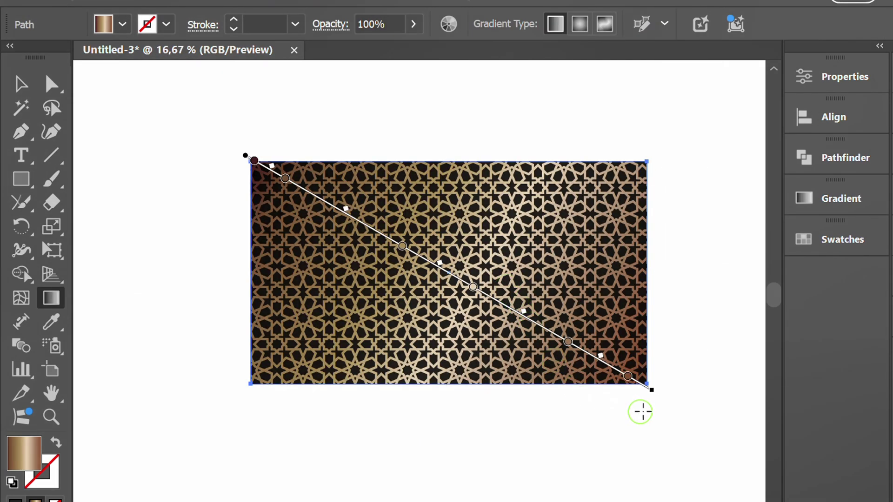
left_click_drag(650, 390, 734, 438)
mouse_move(604, 367)
left_mouse_down()
mouse_move(548, 339)
mouse_move(528, 315)
left_mouse_up()
left_click_drag(665, 406, 677, 405)
left_click_drag(414, 256, 401, 249)
left_click_drag(347, 214, 324, 201)
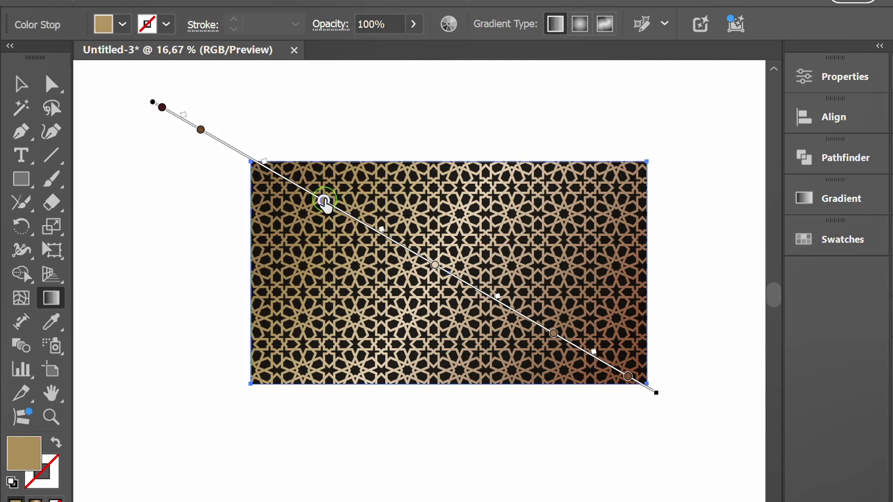
Step: Return to the Selection tool and fit the artboard to the window to review the pattern
key("v")
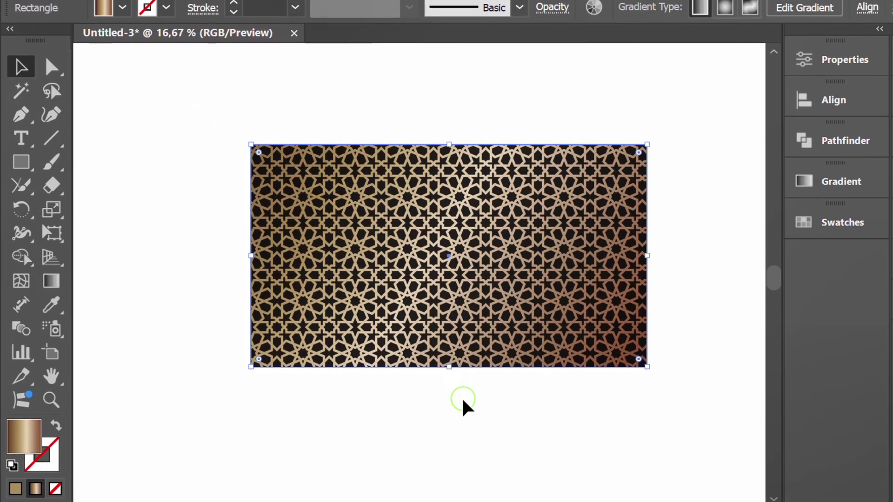
key("ctrl+0")
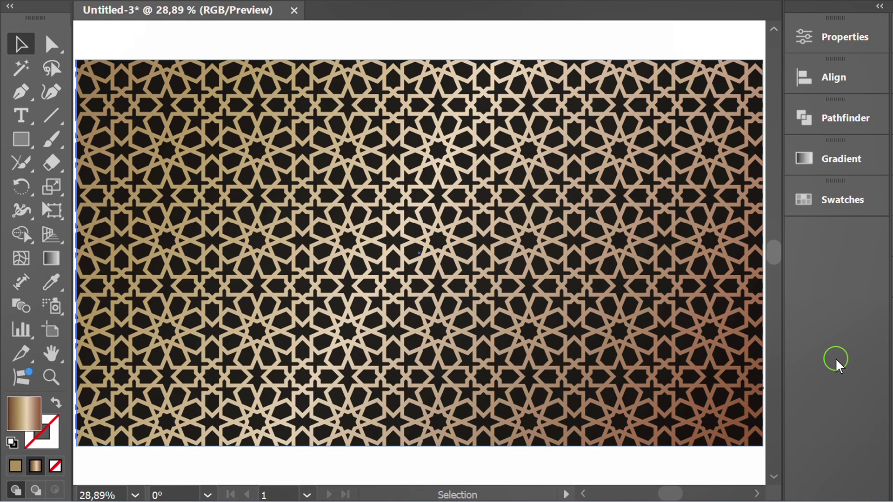